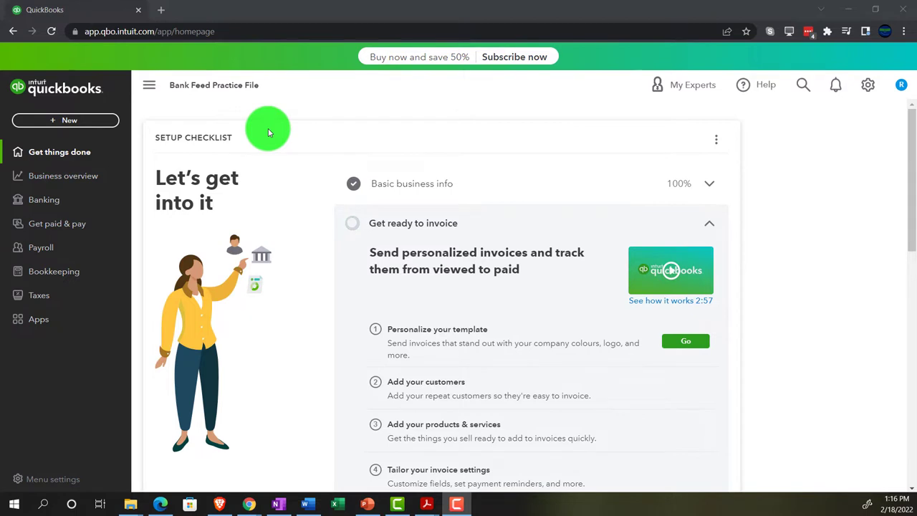
# - Check the company settings options for the active view, and compare the navigation with the Sample Company file in Edge
pyautogui.hotkey('ctrl', '+')
pyautogui.hotkey('ctrl', '+')
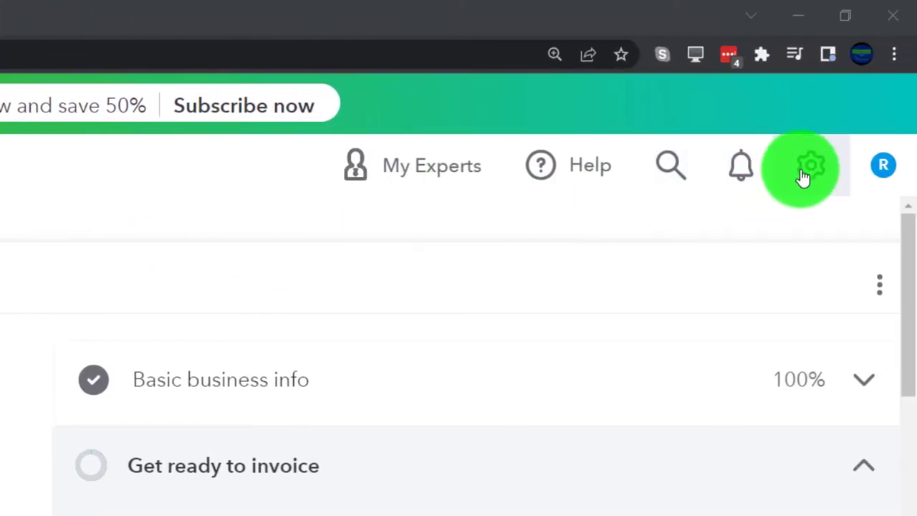
pyautogui.click(804, 175)
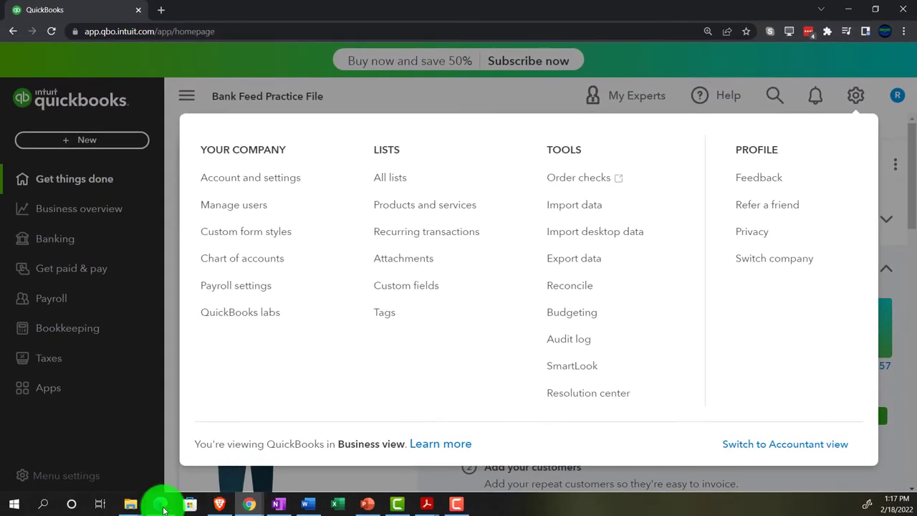
pyautogui.click(162, 505)
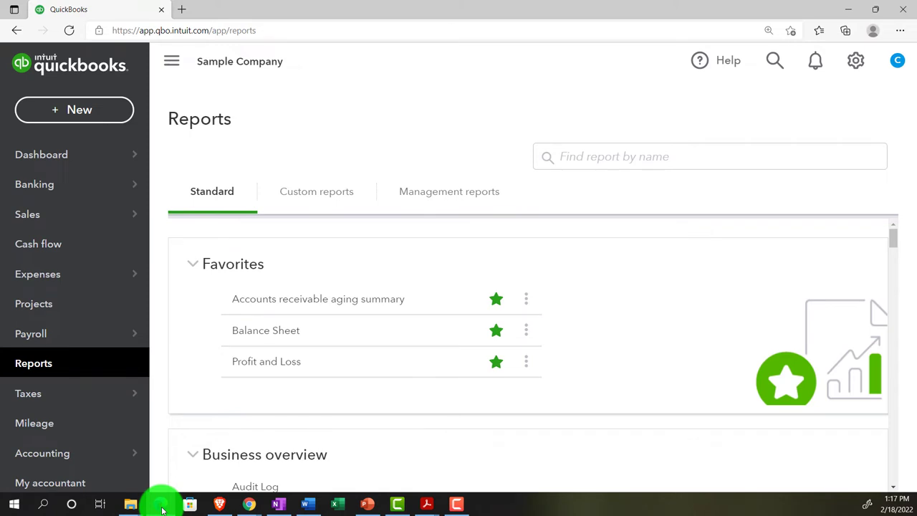
pyautogui.click(161, 505)
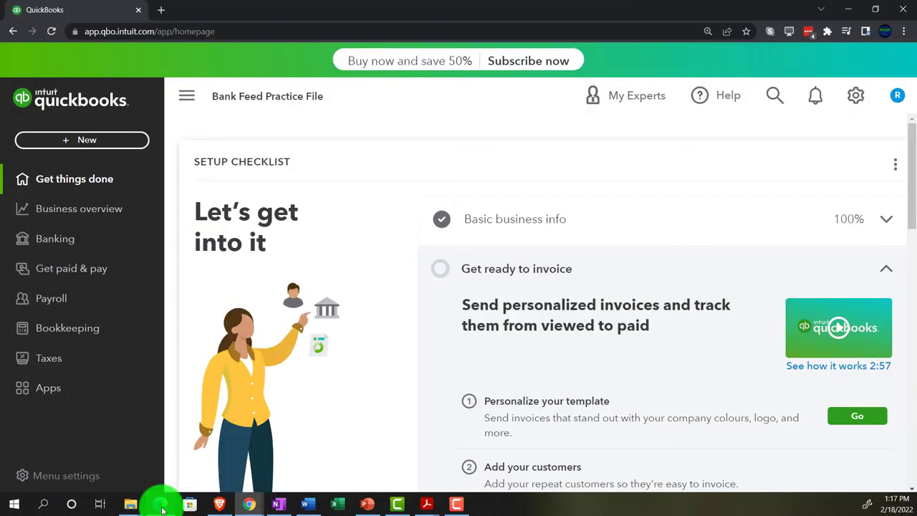
# - Duplicate the QuickBooks browser tab twice so that the practice file is open in three tabs
pyautogui.rightClick(109, 9)
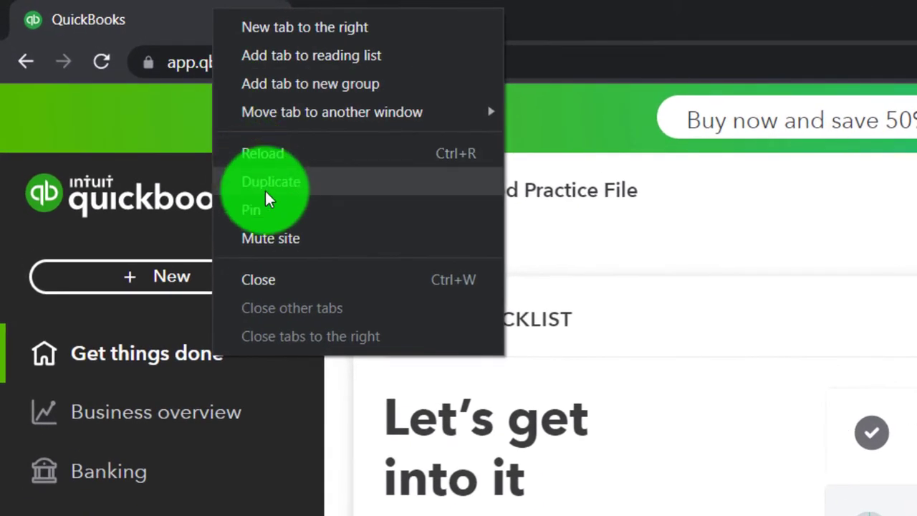
pyautogui.click(266, 191)
pyautogui.click(202, 18)
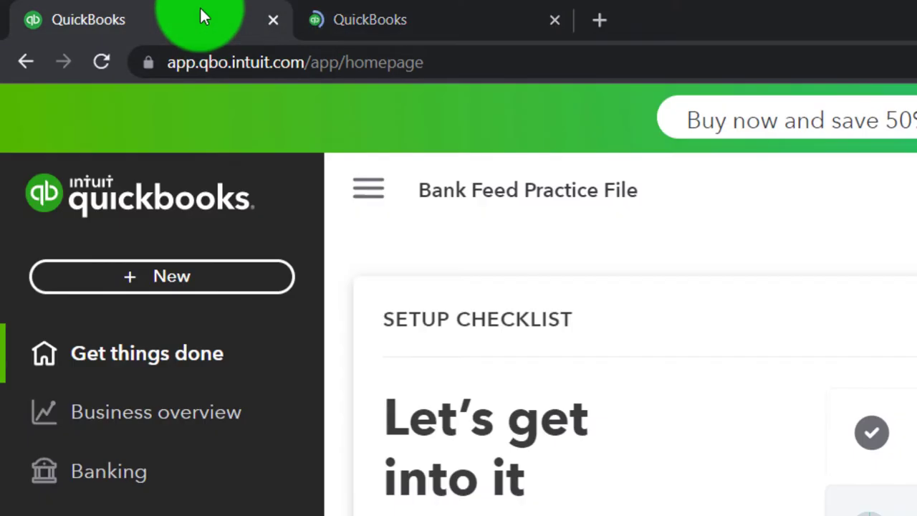
pyautogui.rightClick(200, 18)
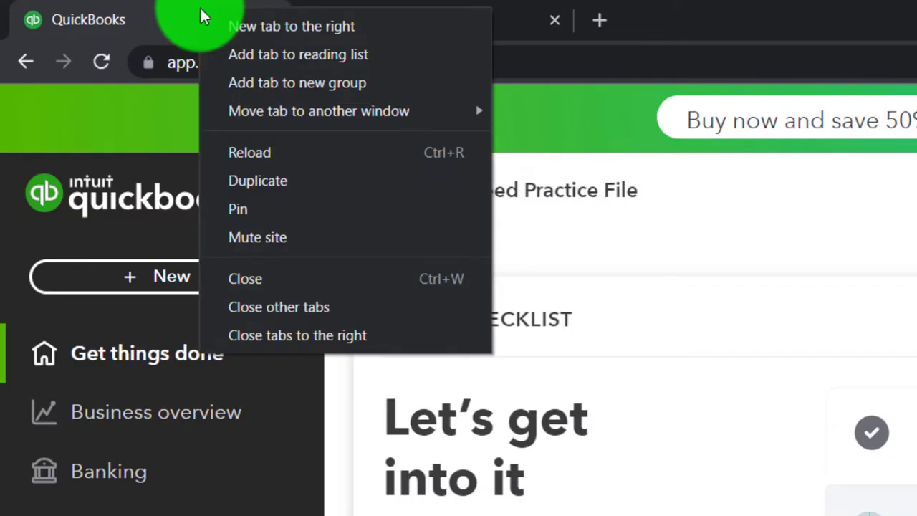
pyautogui.click(245, 181)
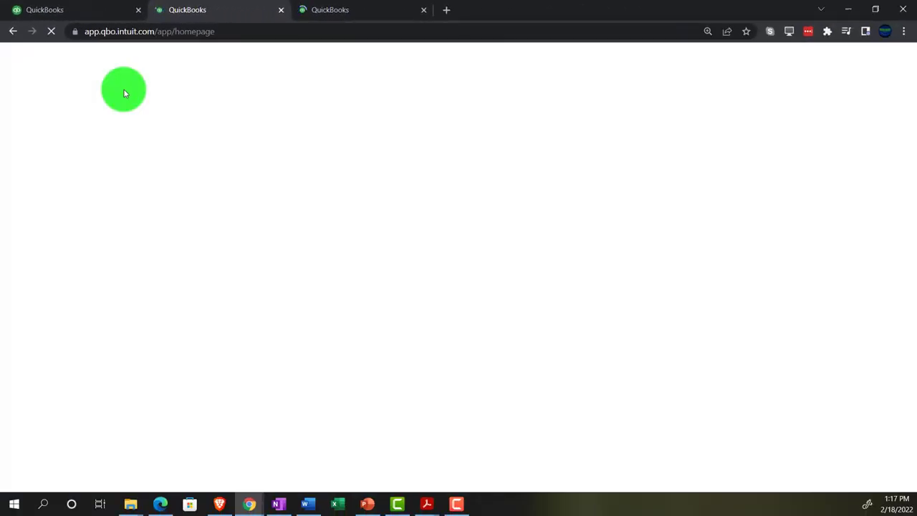
# - Open the favorite Balance Sheet report in the second practice file tab, with the navigation sidebar collapsed
pyautogui.click(162, 503)
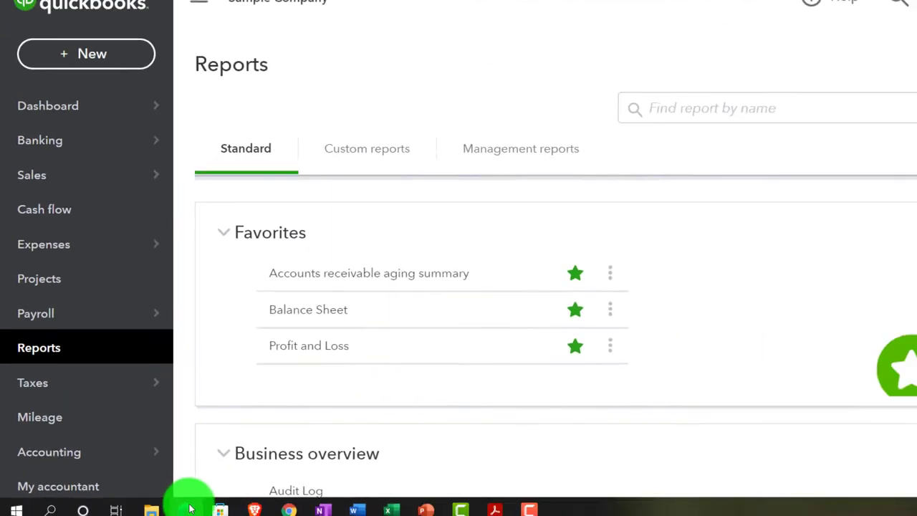
pyautogui.click(164, 507)
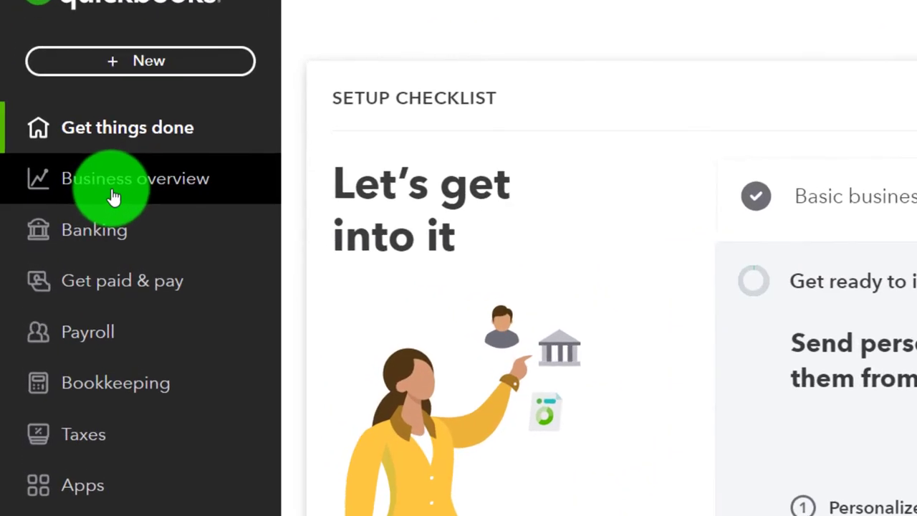
pyautogui.click(114, 197)
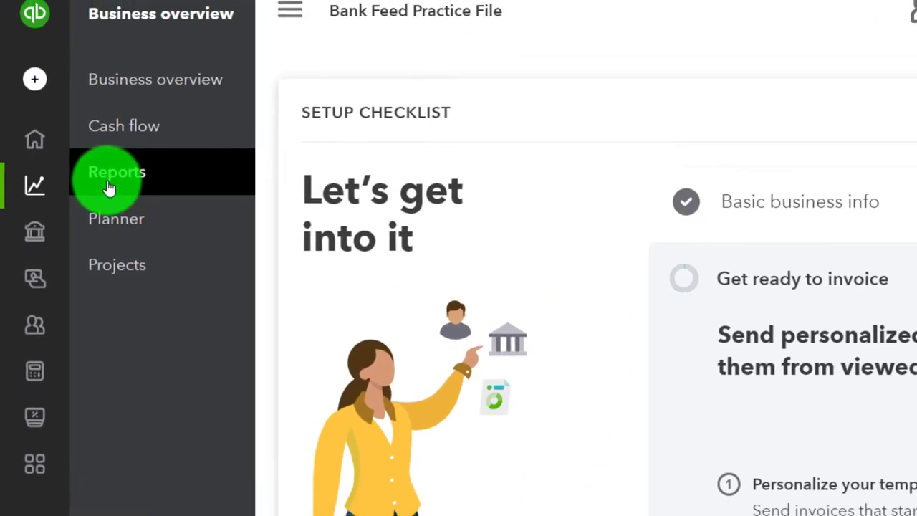
pyautogui.click(108, 188)
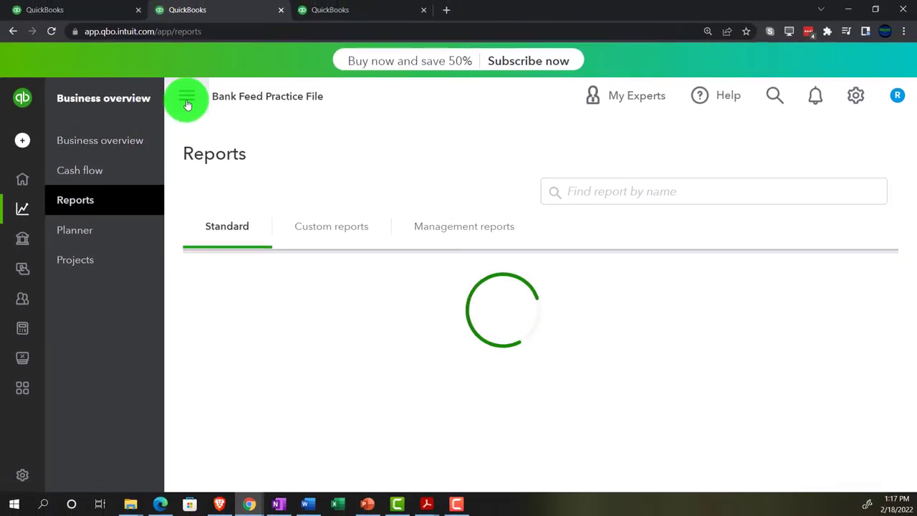
pyautogui.click(186, 100)
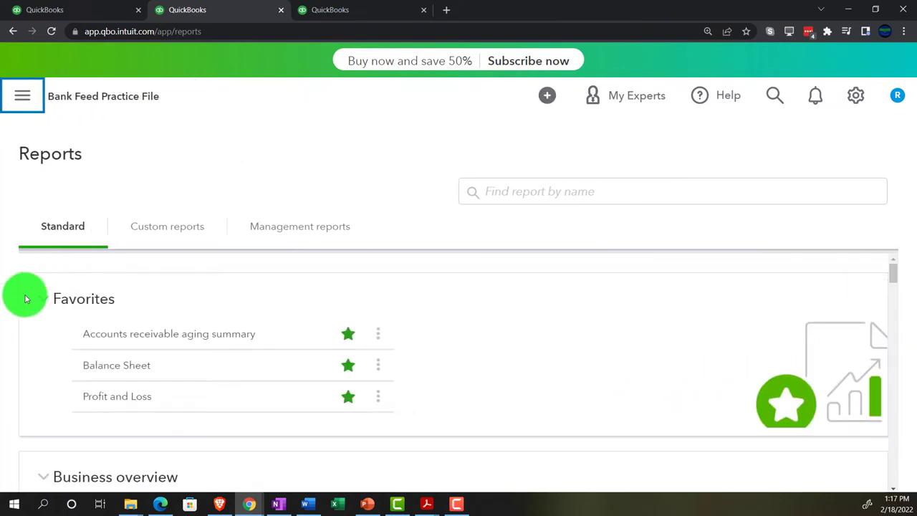
pyautogui.scroll(-2, 22, 298)
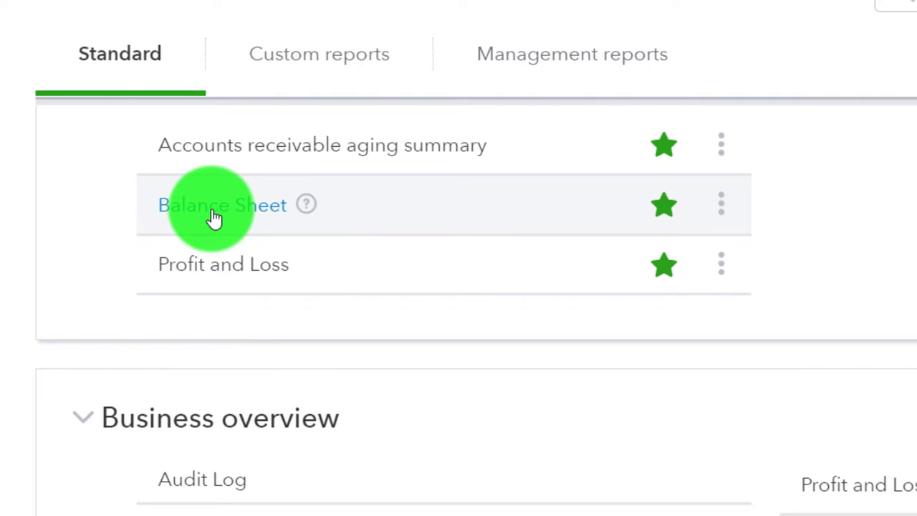
pyautogui.click(215, 213)
# - Set the Balance Sheet report period to 01/01/2021 through 09/30/2021 and run the report
pyautogui.scroll(15, 212, 214)
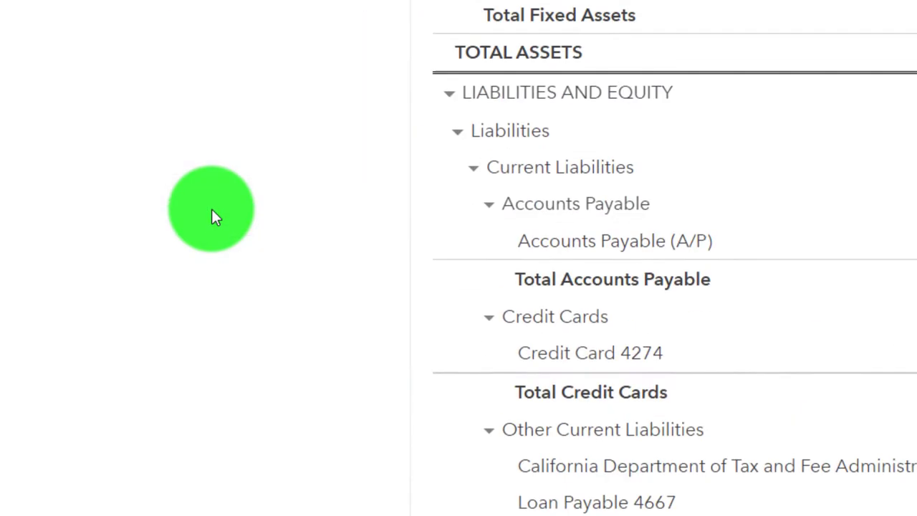
pyautogui.click(472, 137)
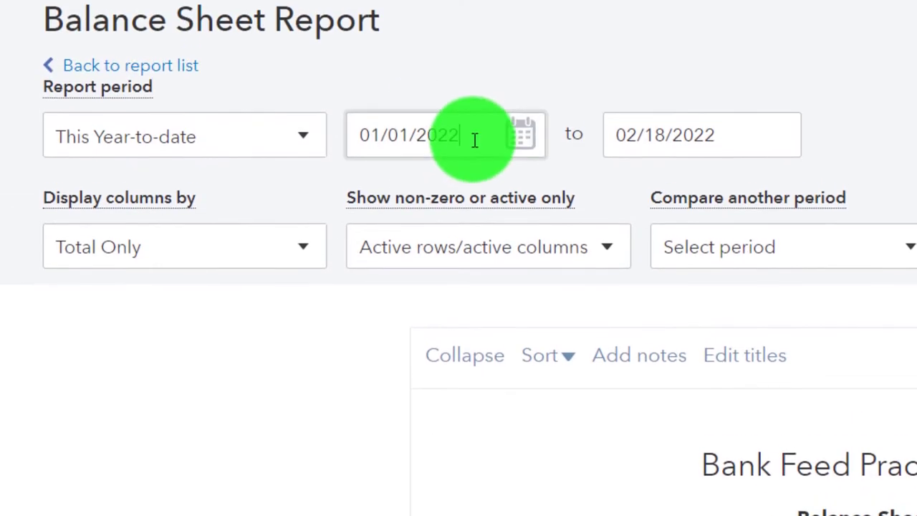
pyautogui.write('01012021')
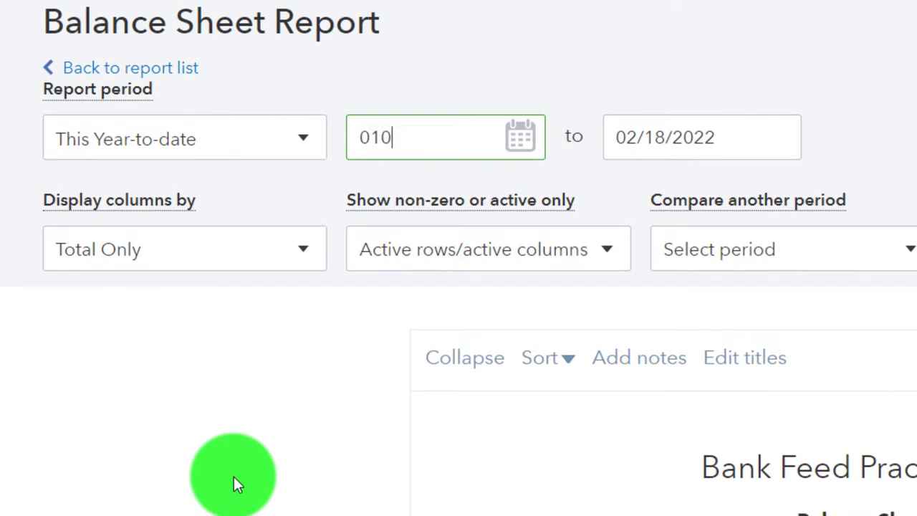
pyautogui.press('Tab')
pyautogui.write('1231')
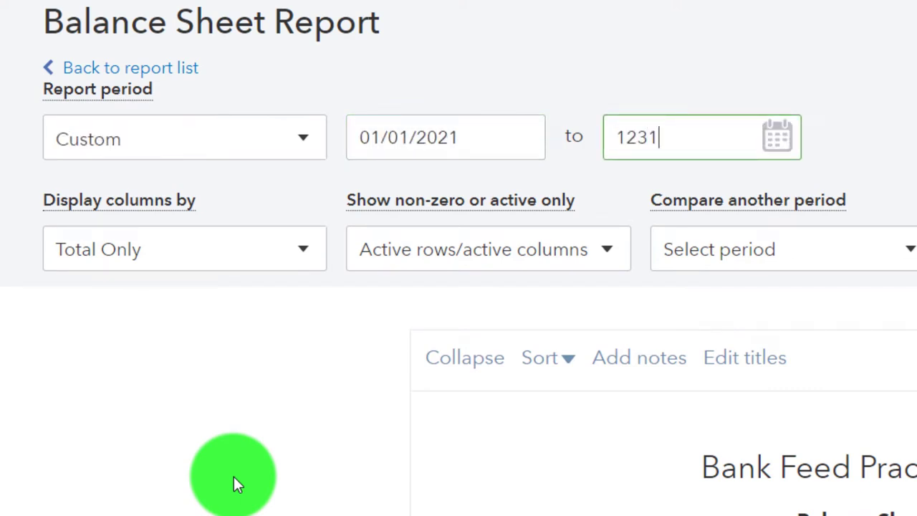
pyautogui.press('BackSpace')
pyautogui.press('BackSpace')
pyautogui.press('BackSpace')
pyautogui.press('BackSpace')
pyautogui.write('09302021')
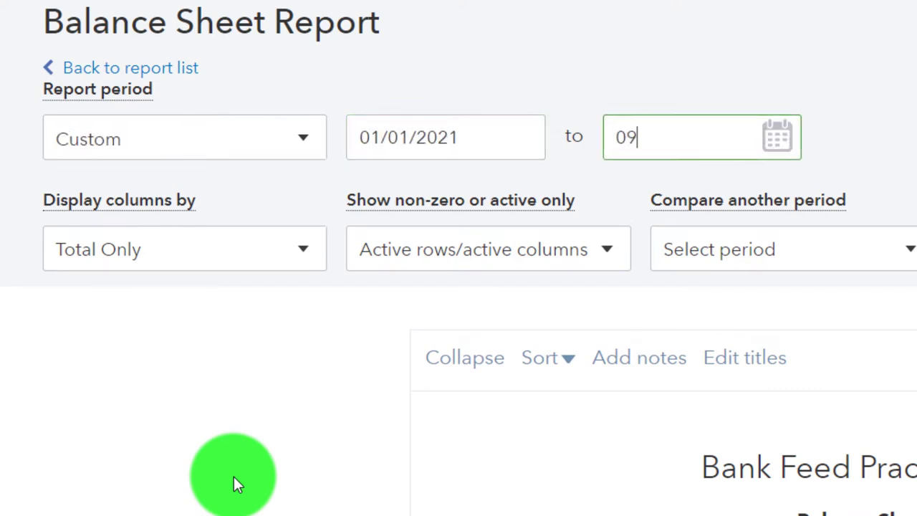
pyautogui.click(233, 476)
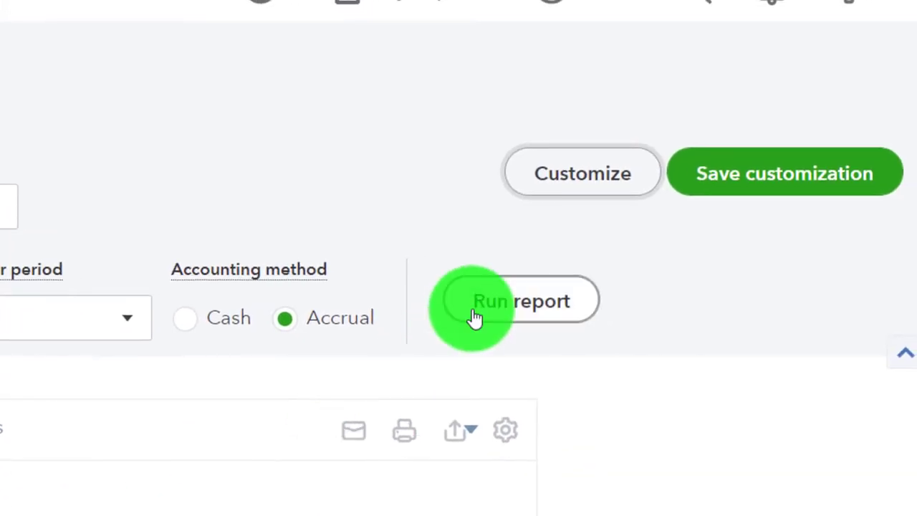
pyautogui.click(475, 317)
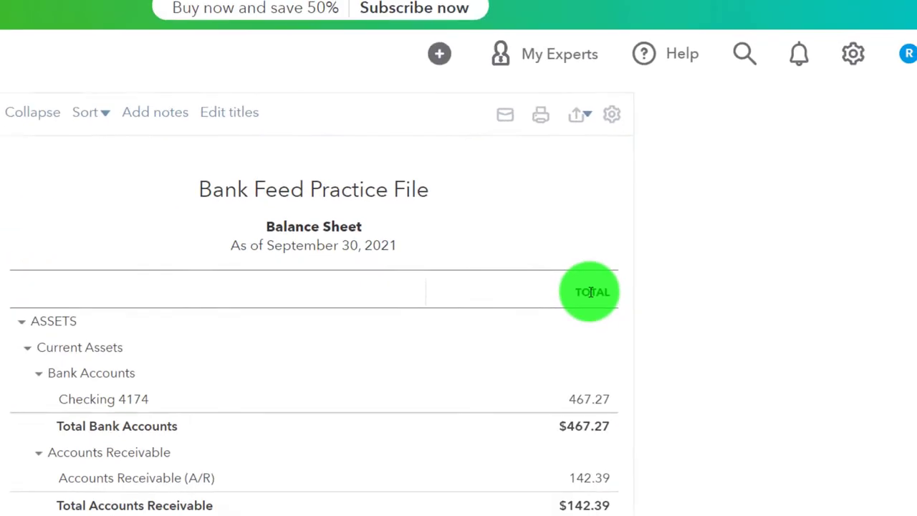
pyautogui.scroll(1, 118, 322)
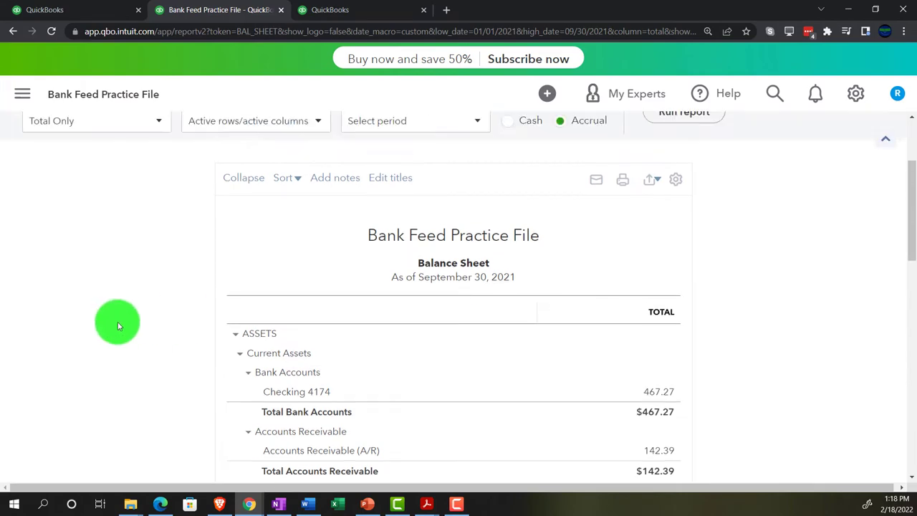
pyautogui.scroll(2, 117, 322)
# - Open the favorite Profit and Loss report in the third practice file tab, with the navigation sidebar collapsed
pyautogui.click(330, 10)
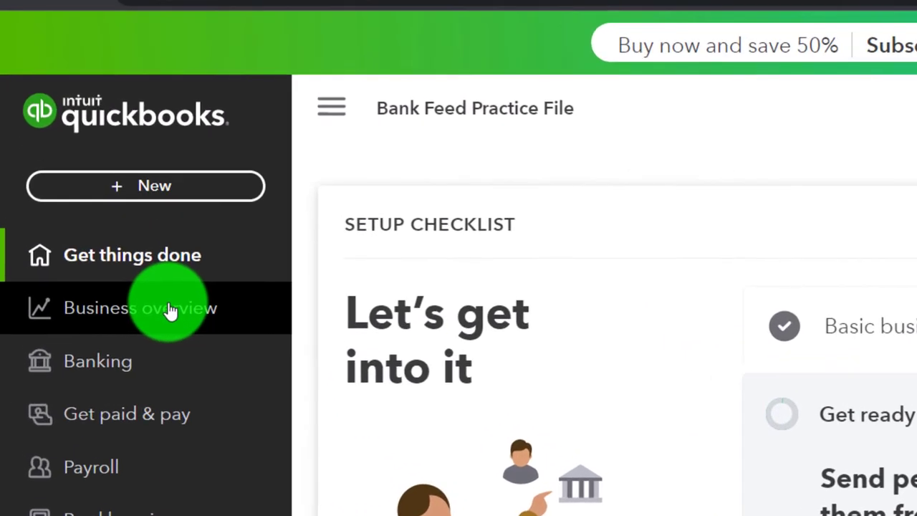
pyautogui.click(170, 310)
pyautogui.click(170, 310)
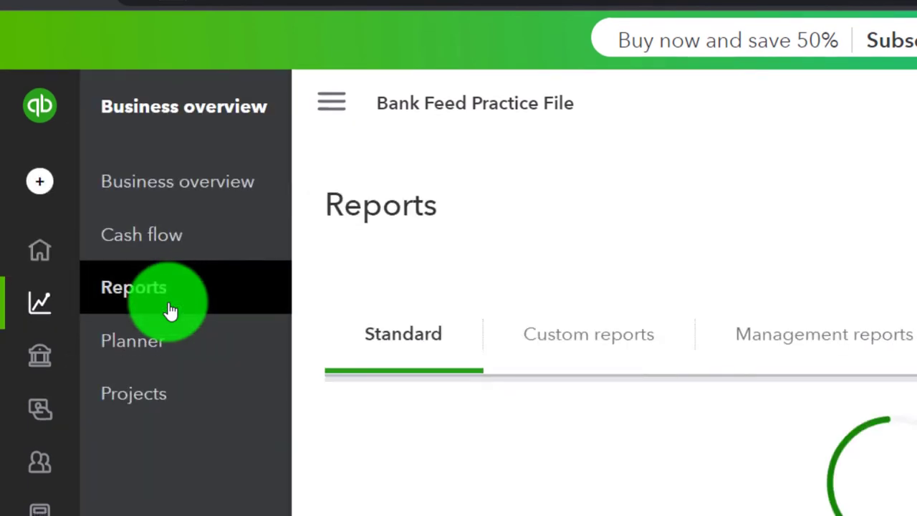
pyautogui.click(319, 116)
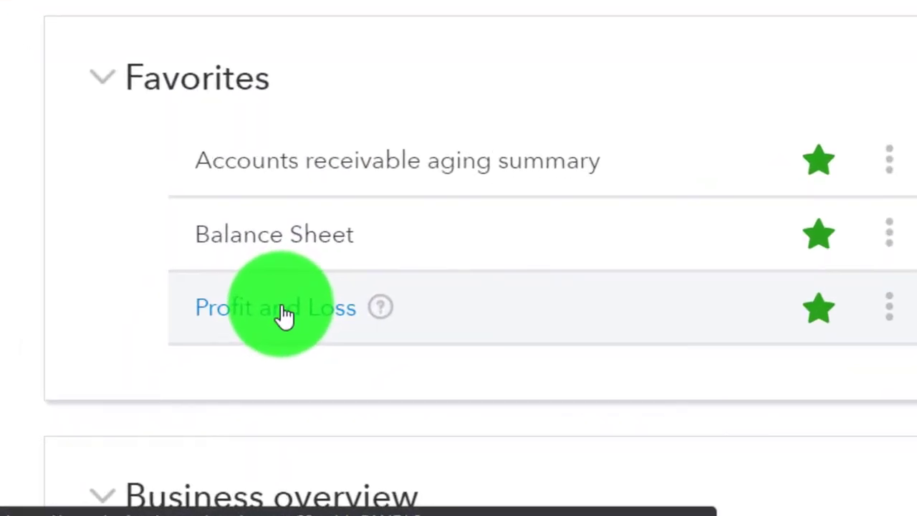
pyautogui.click(284, 315)
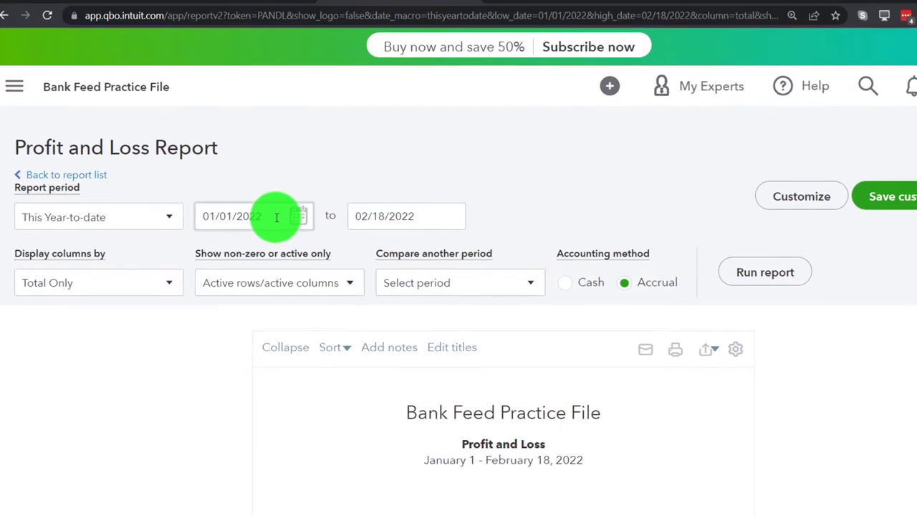
# - Set the Profit and Loss report period to 01/01/2021 through 09/30/2021 and run the report
pyautogui.click(276, 217)
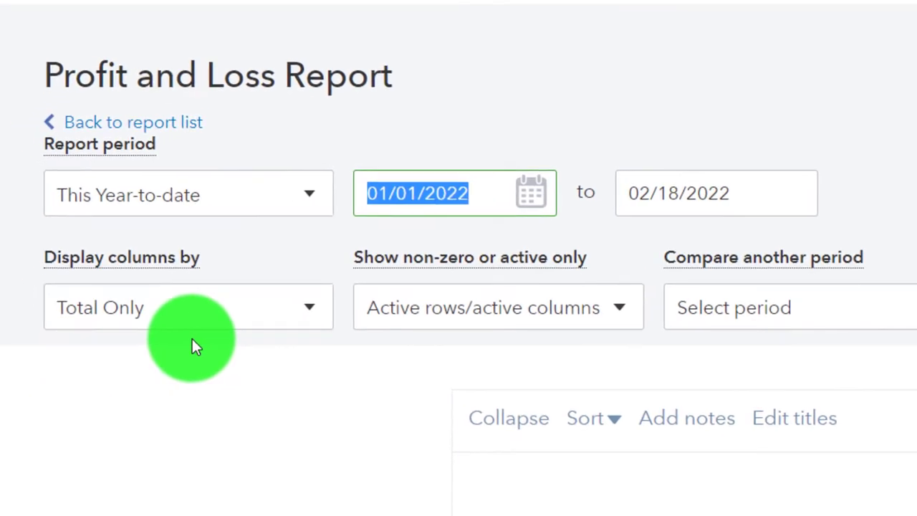
pyautogui.write('0')
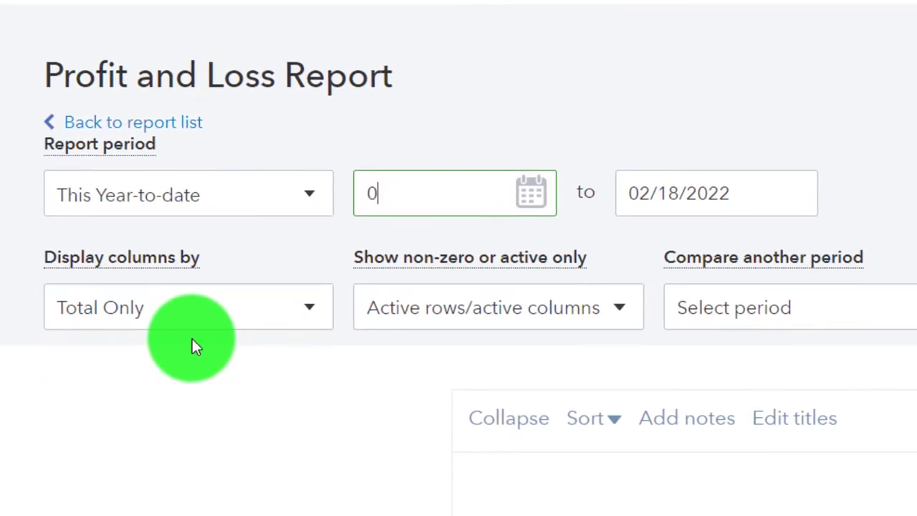
pyautogui.write('1/01/2021')
pyautogui.press('Tab')
pyautogui.write('09')
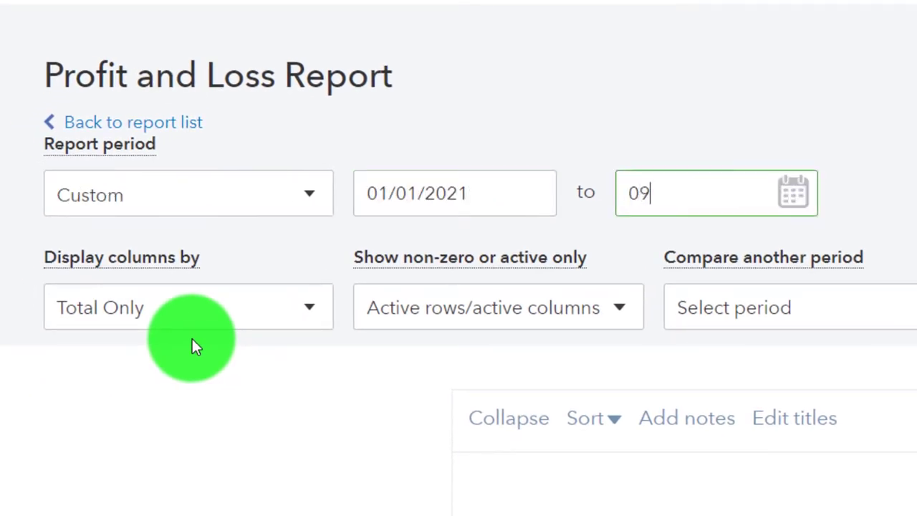
pyautogui.write('3021')
pyautogui.press('Tab')
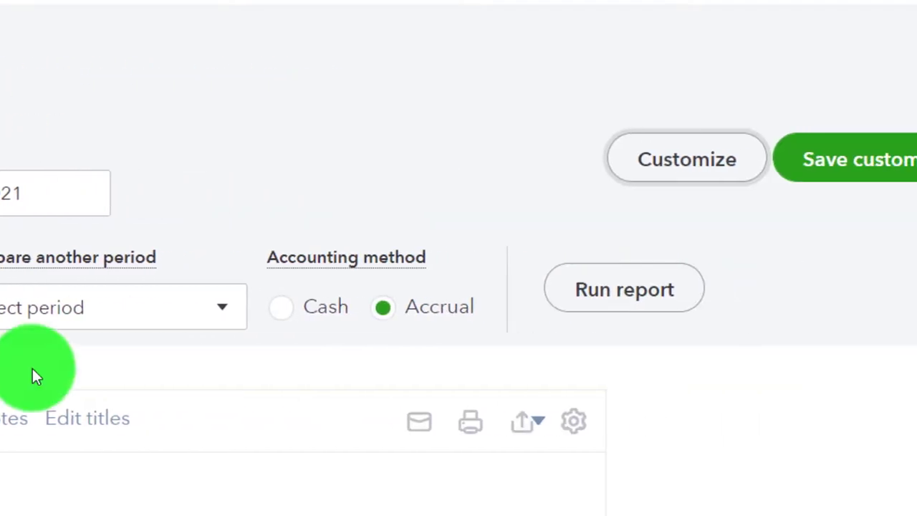
pyautogui.click(621, 290)
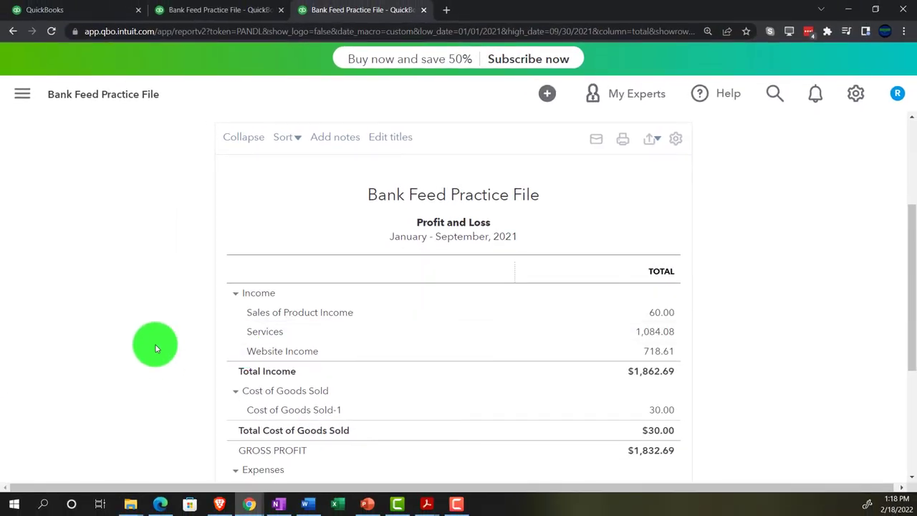
# - Enlarge the report view and examine the Balance Sheet from the assets down to the credit card liability
pyautogui.hotkey('ctrl', '+')
pyautogui.hotkey('ctrl', '+')
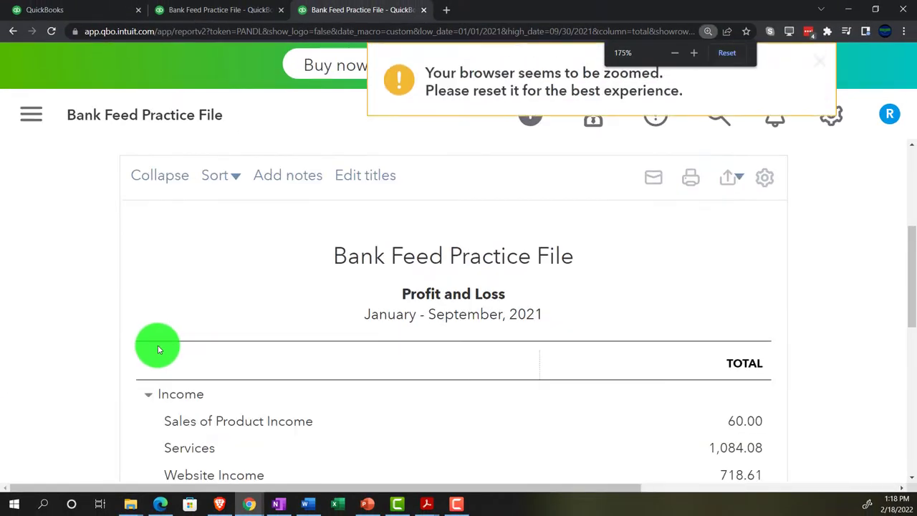
pyautogui.click(217, 13)
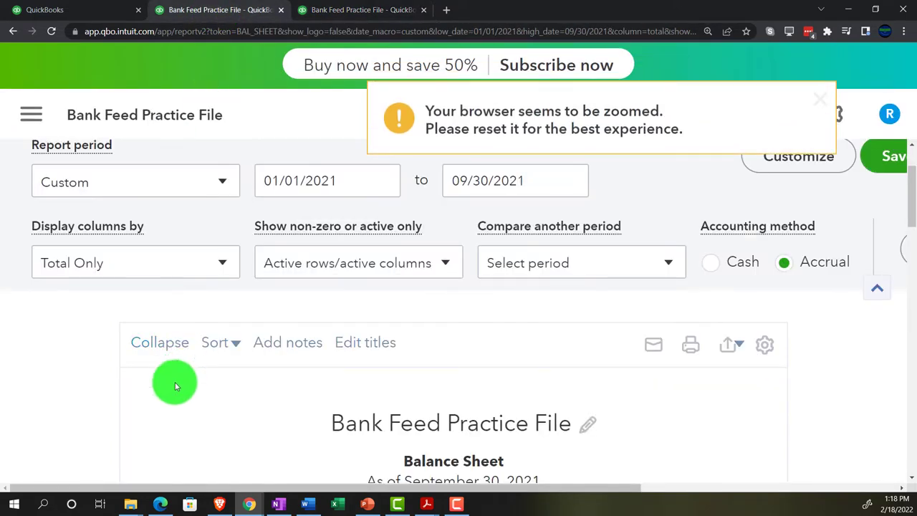
pyautogui.scroll(-1, 173, 383)
pyautogui.scroll(-5, 174, 385)
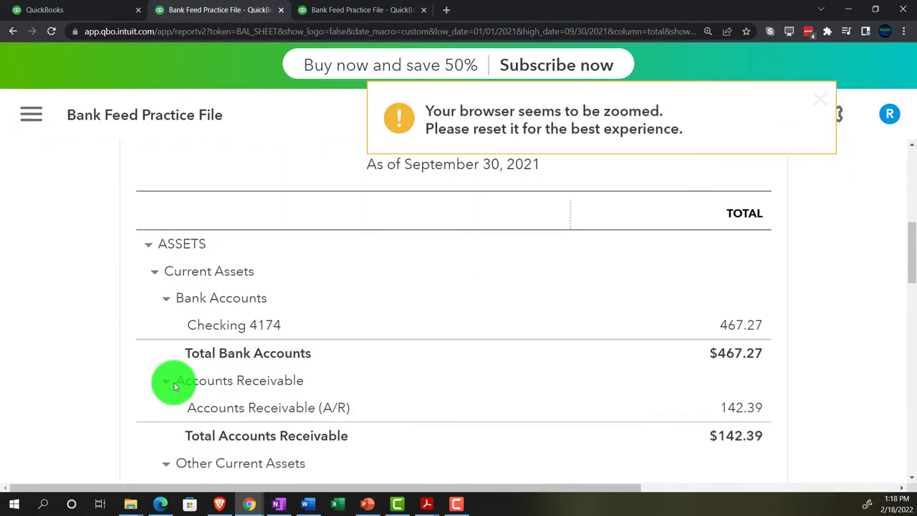
pyautogui.scroll(-6, 175, 386)
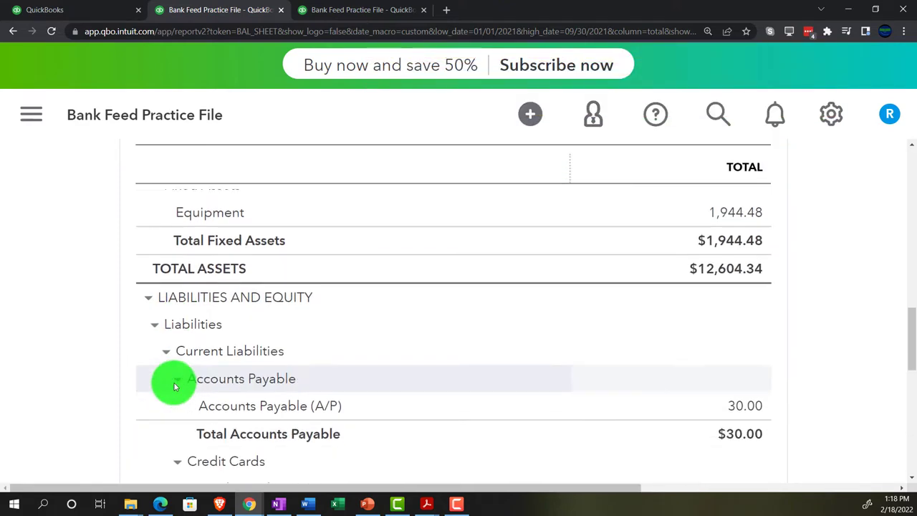
pyautogui.scroll(-5, 173, 382)
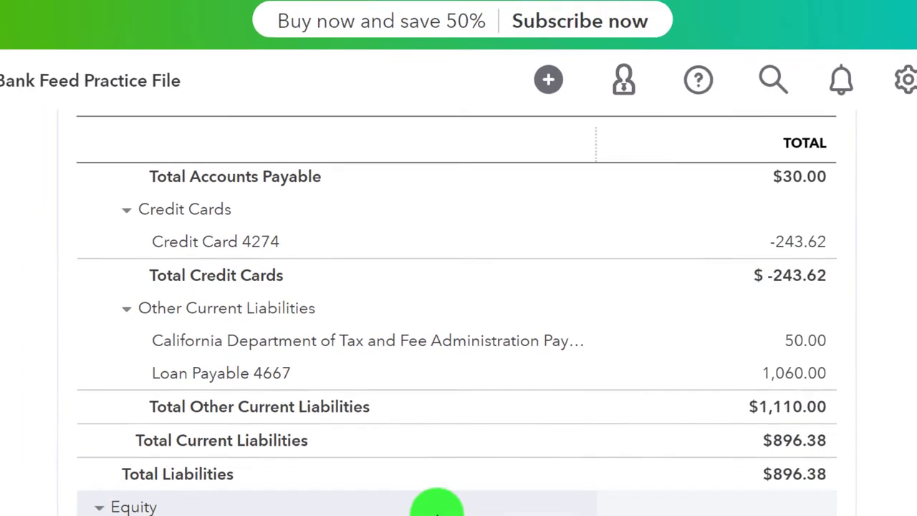
# - Switch to Acrobat Reader to examine the September credit card statement, and return to the Balance Sheet in Chrome
pyautogui.moveTo(428, 508)
pyautogui.click(375, 467)
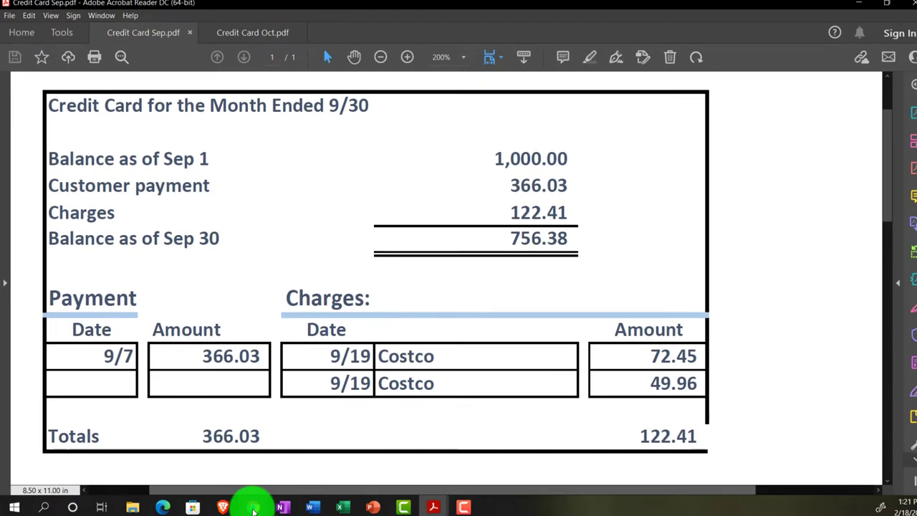
pyautogui.moveTo(250, 507)
pyautogui.click(218, 462)
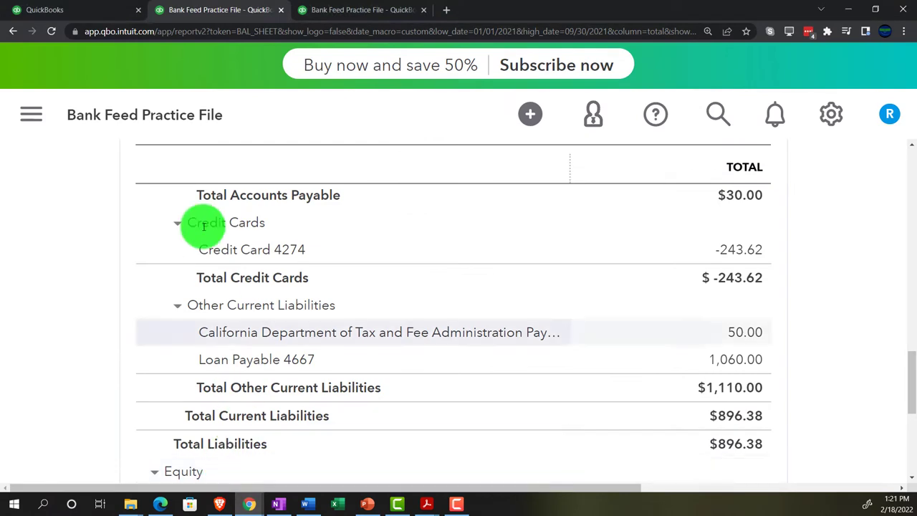
# - Open the bookkeeping Reconcile page in the first practice file tab
pyautogui.click(101, 10)
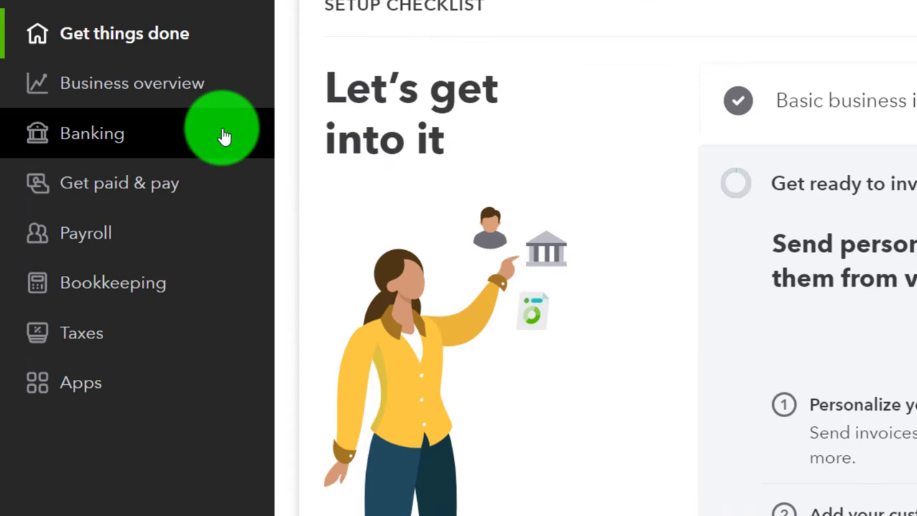
pyautogui.click(152, 298)
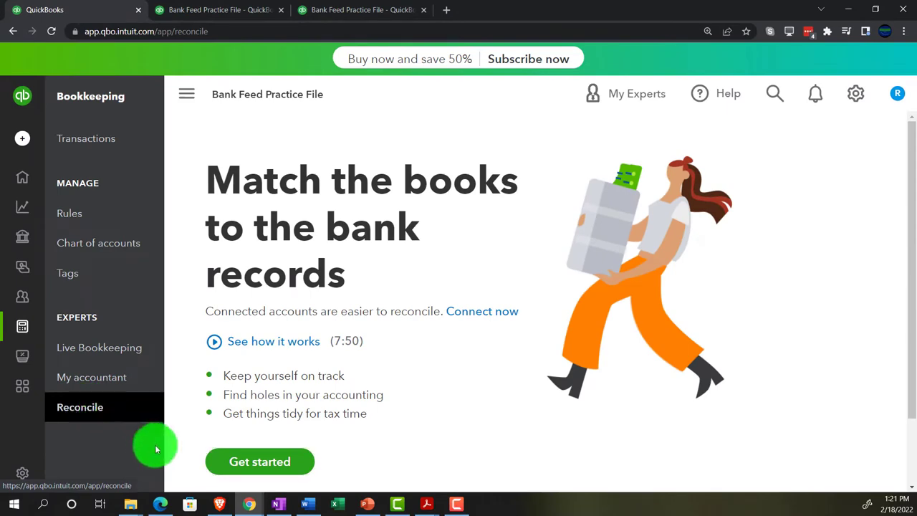
# - Switch to Edge to view the Sample Company's Reconcile page under Accounting, and return to the practice file in Chrome
pyautogui.click(162, 503)
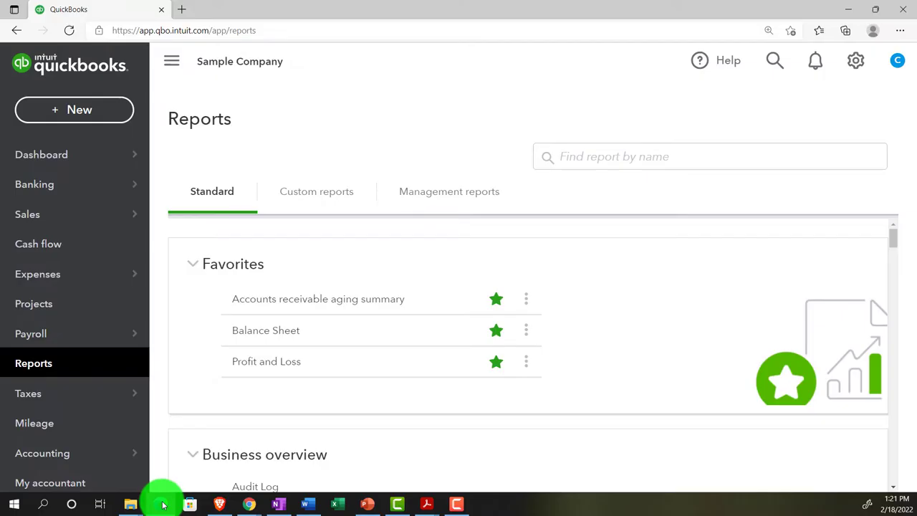
pyautogui.scroll(-1, 98, 434)
pyautogui.moveTo(93, 430)
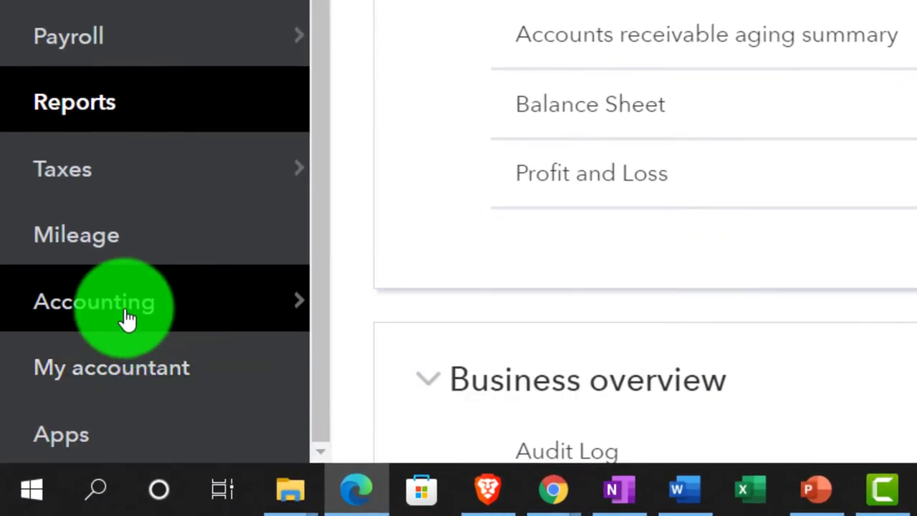
pyautogui.click(126, 320)
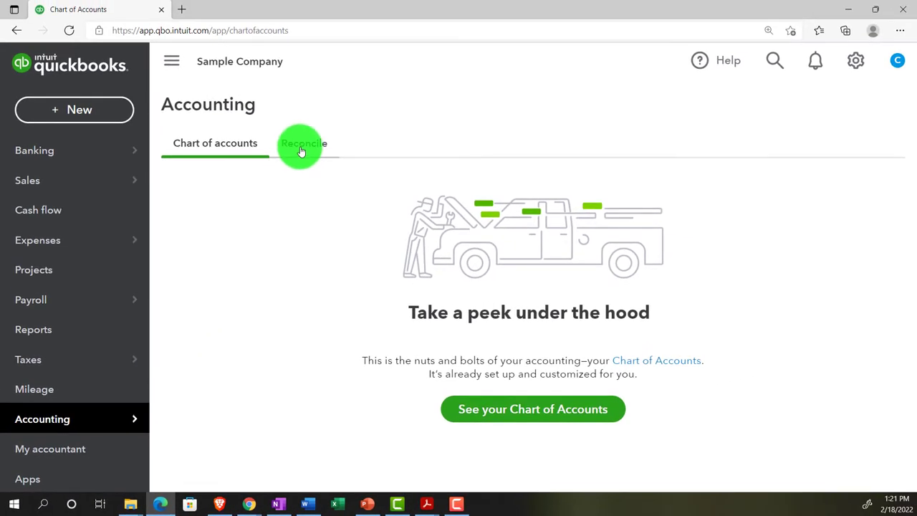
pyautogui.click(302, 147)
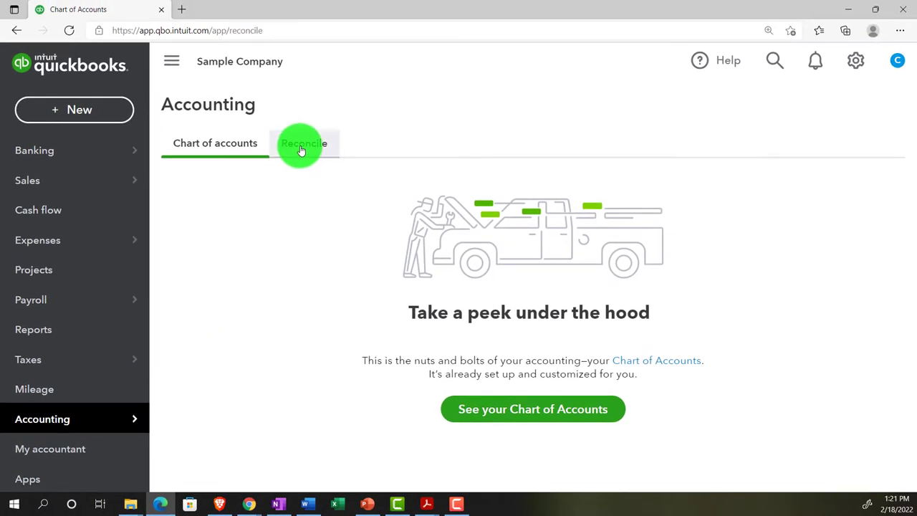
pyautogui.click(161, 504)
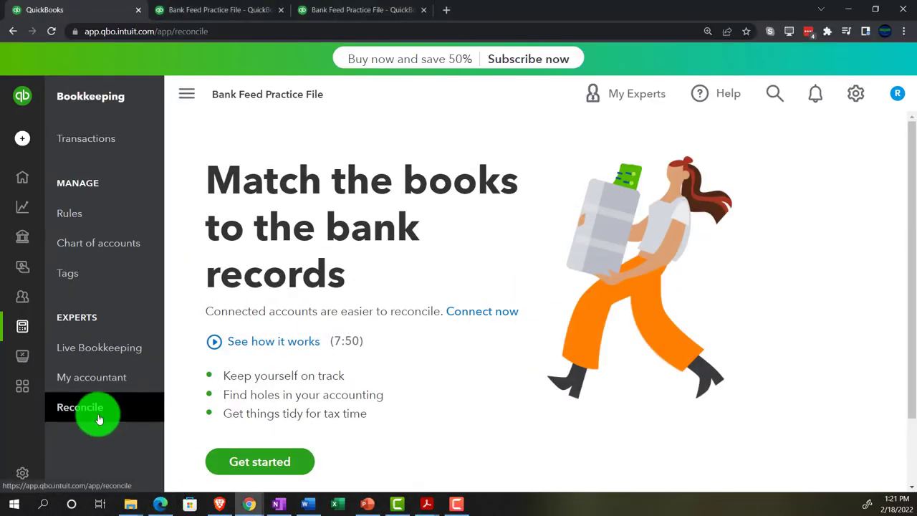
# - Collapse the navigation sidebar and get started with reconciling, skipping the guided introduction
pyautogui.click(184, 91)
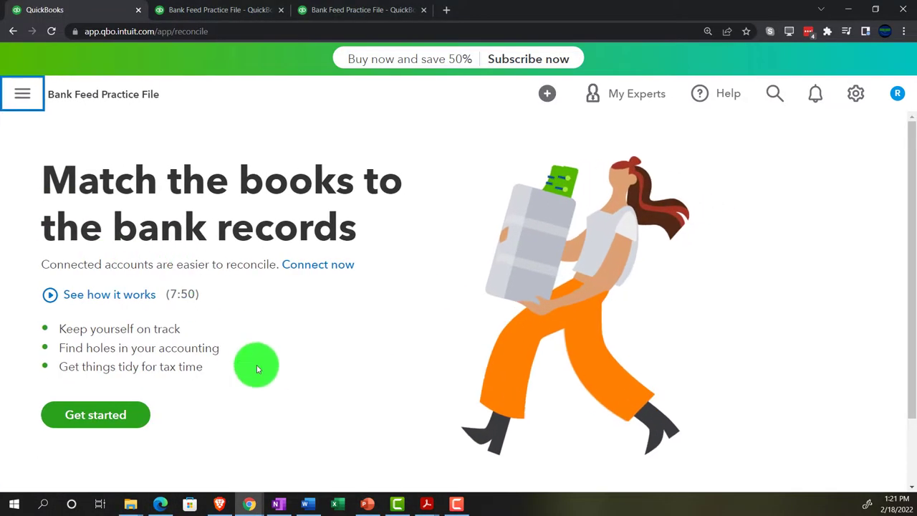
pyautogui.click(142, 419)
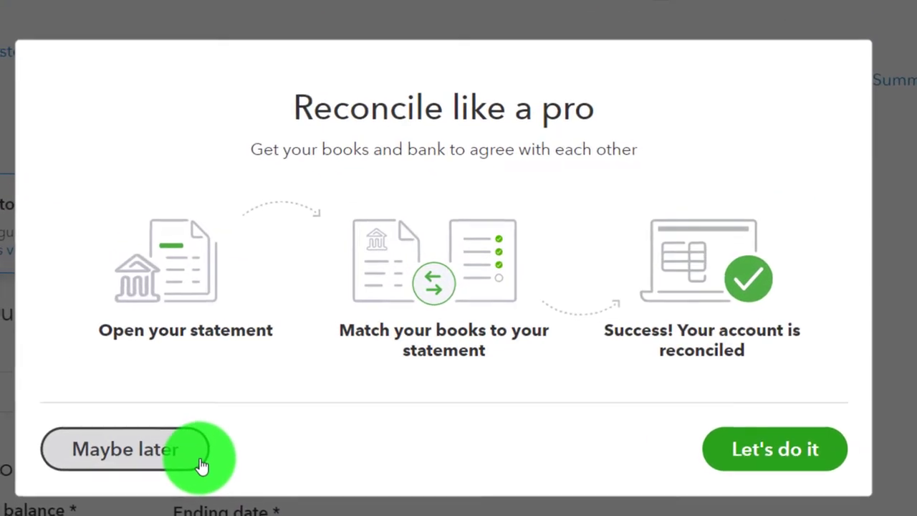
pyautogui.click(309, 388)
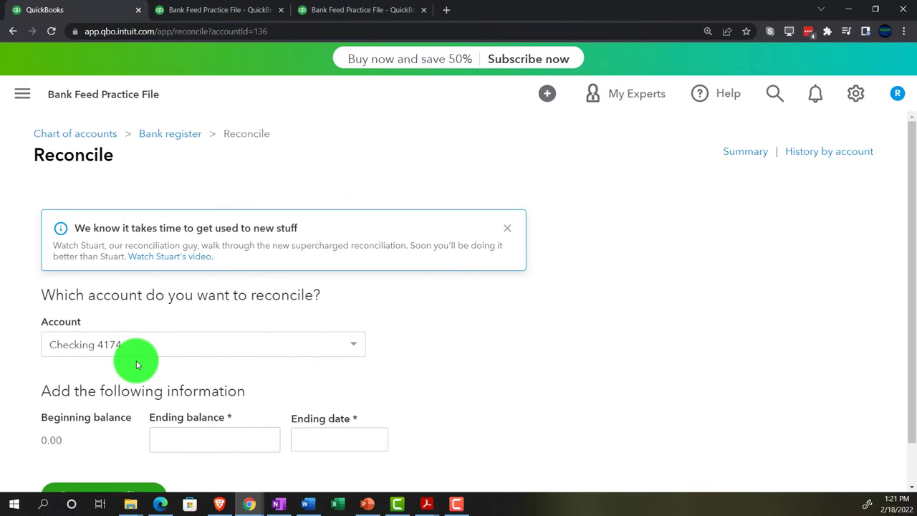
# - Select the credit card account as the account to reconcile
pyautogui.scroll(-1, 58, 383)
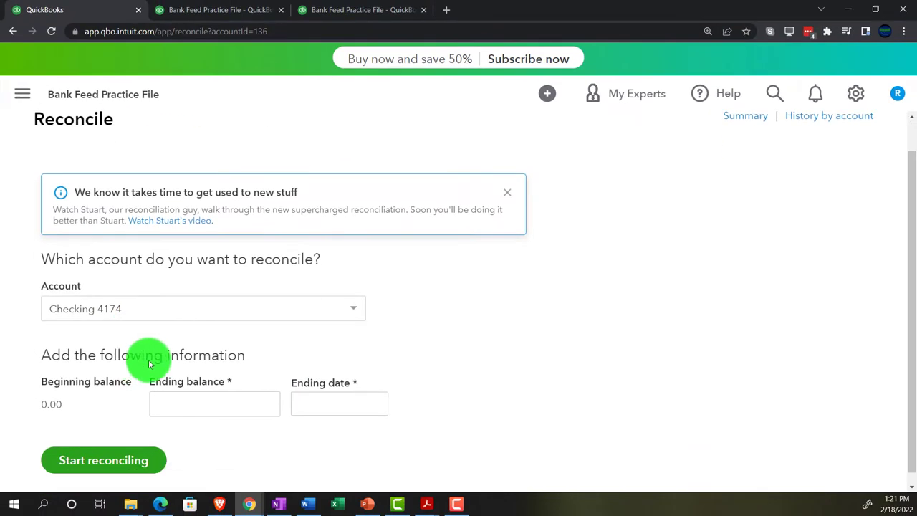
pyautogui.click(358, 301)
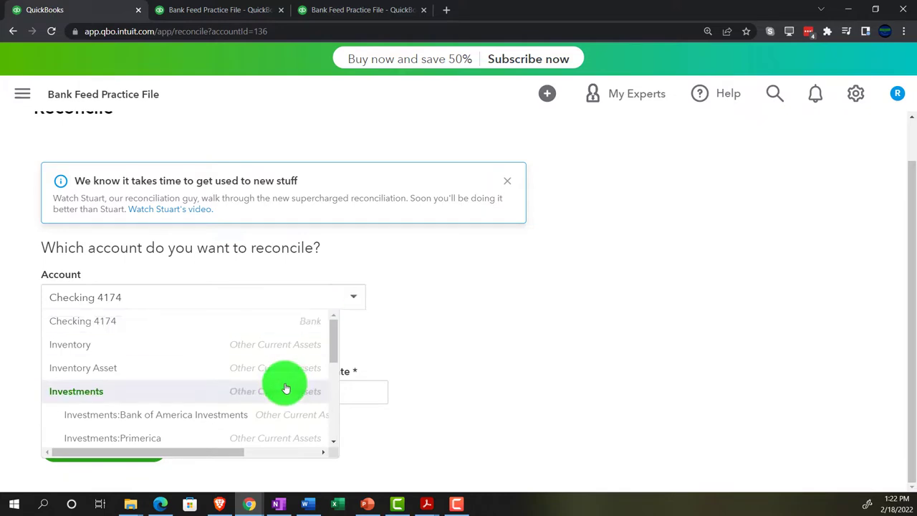
pyautogui.scroll(-5, 286, 382)
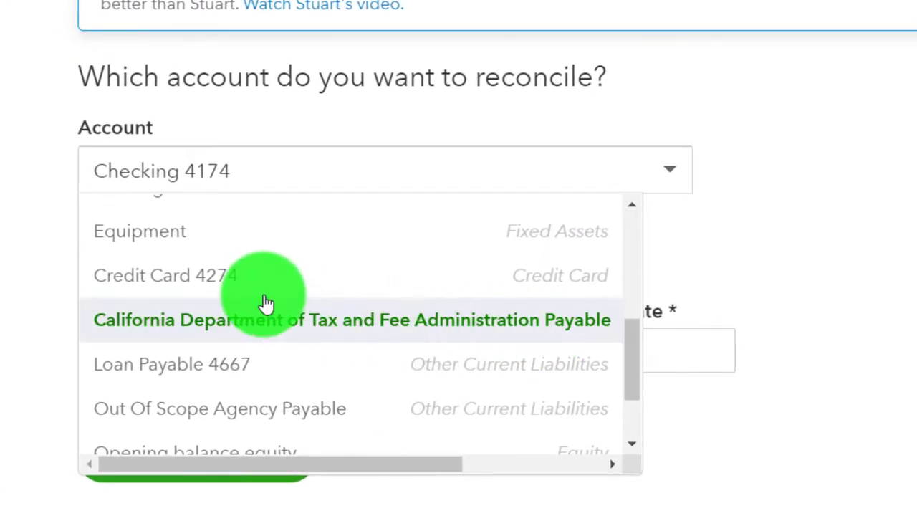
pyautogui.click(240, 282)
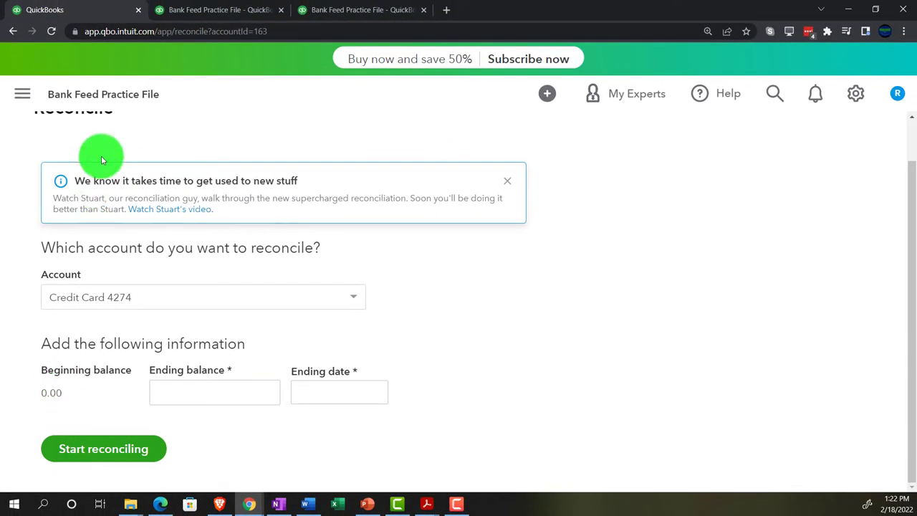
# - Duplicate the Reconcile browser tab and open the Chart of Accounts in the copy
pyautogui.rightClick(91, 11)
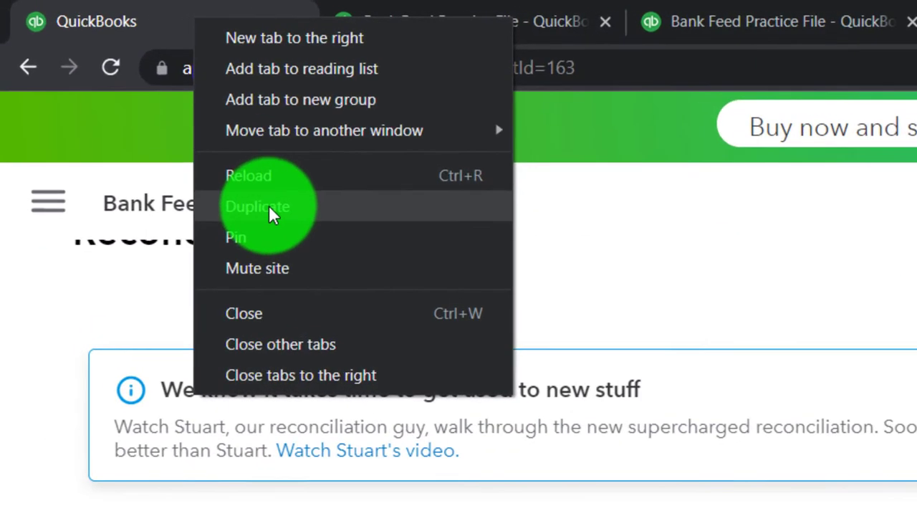
pyautogui.click(269, 208)
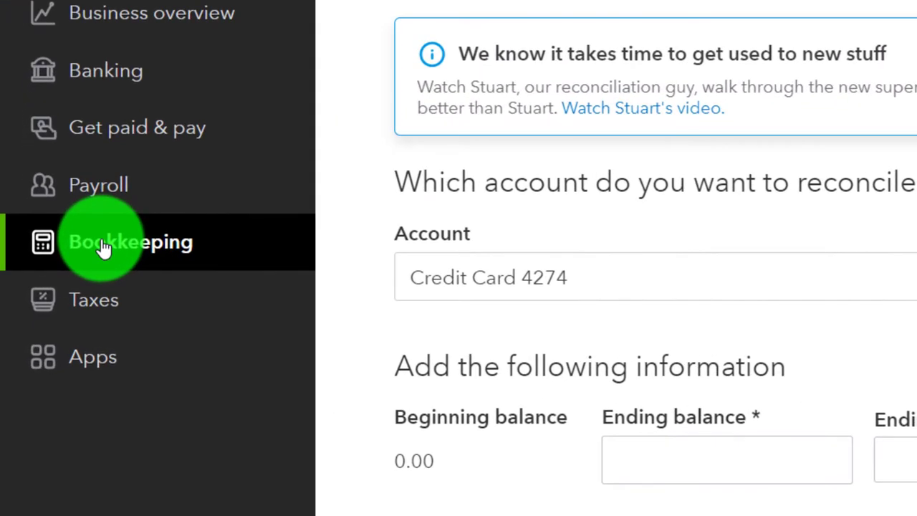
pyautogui.moveTo(104, 247)
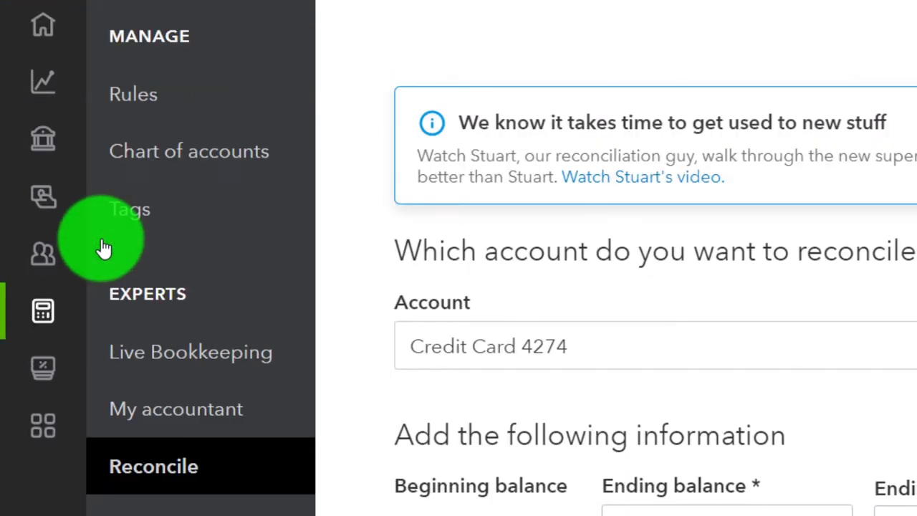
pyautogui.click(143, 165)
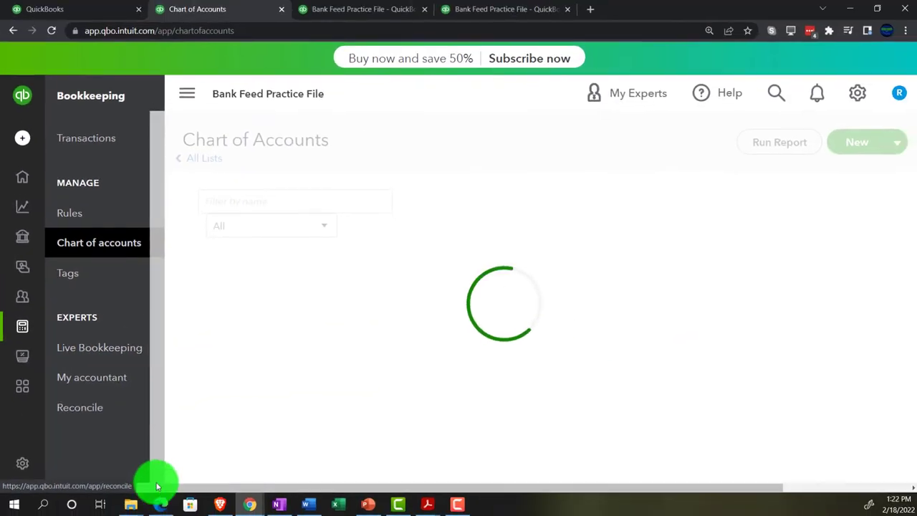
# - Switch to Edge to locate the Sample Company's Chart of Accounts under Accounting, and return to the practice file in Chrome
pyautogui.click(161, 504)
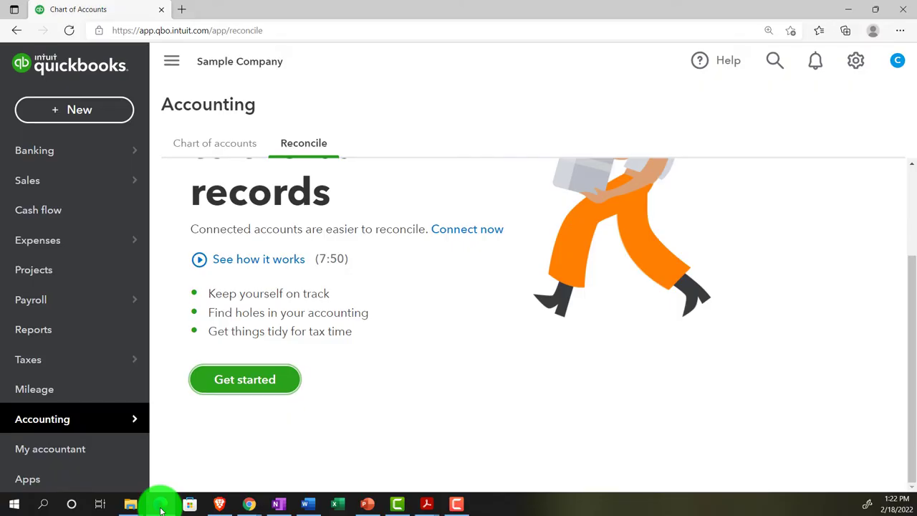
pyautogui.click(197, 147)
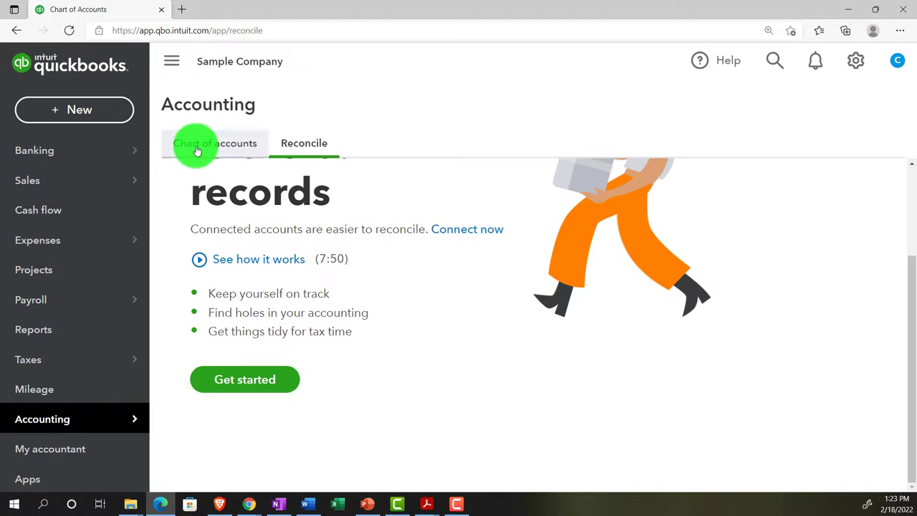
pyautogui.click(165, 508)
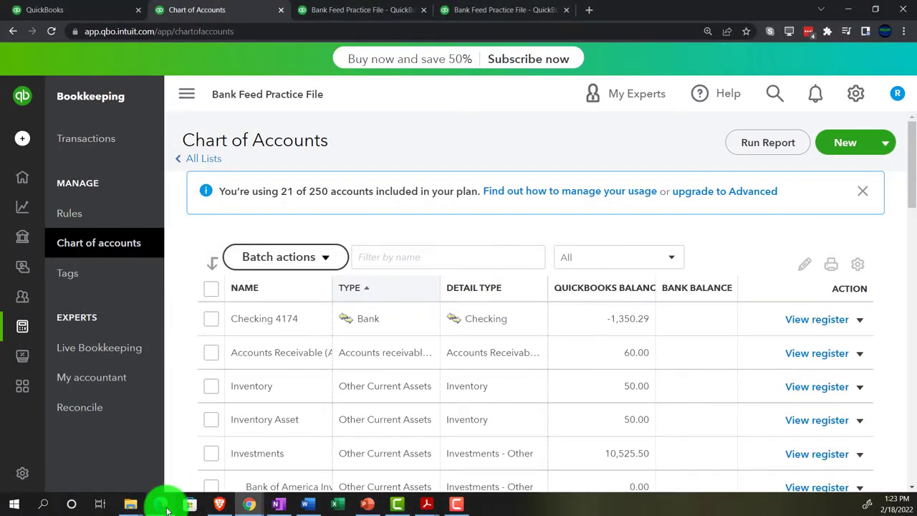
# - Collapse the navigation sidebar and open the credit card account's register from the Chart of Accounts
pyautogui.click(186, 95)
pyautogui.scroll(-3, 640, 382)
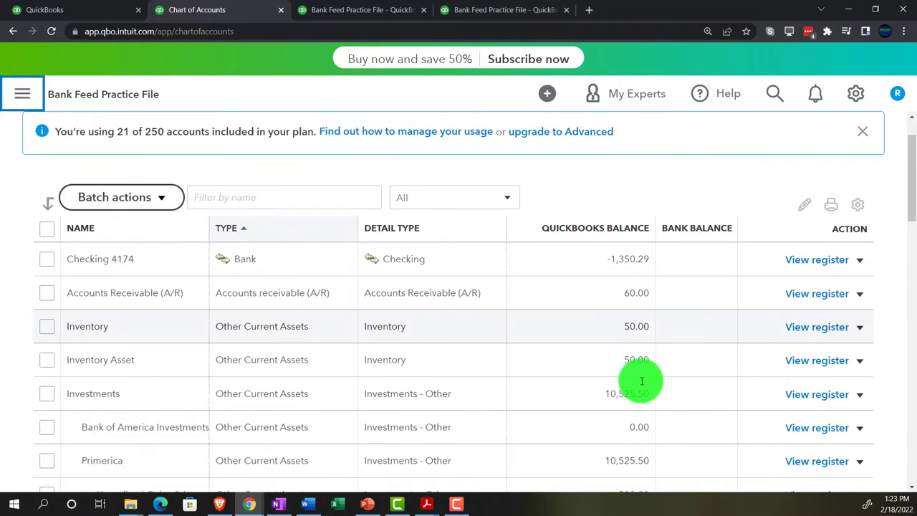
pyautogui.scroll(-2, 642, 384)
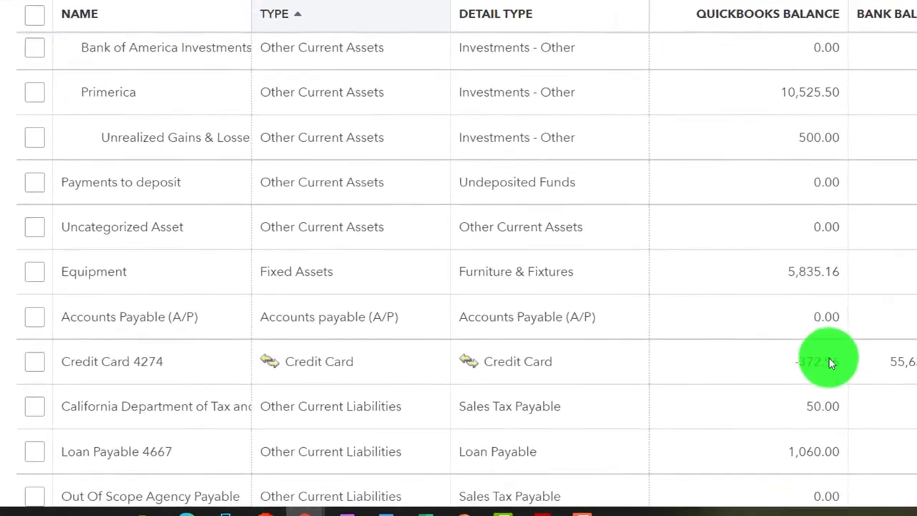
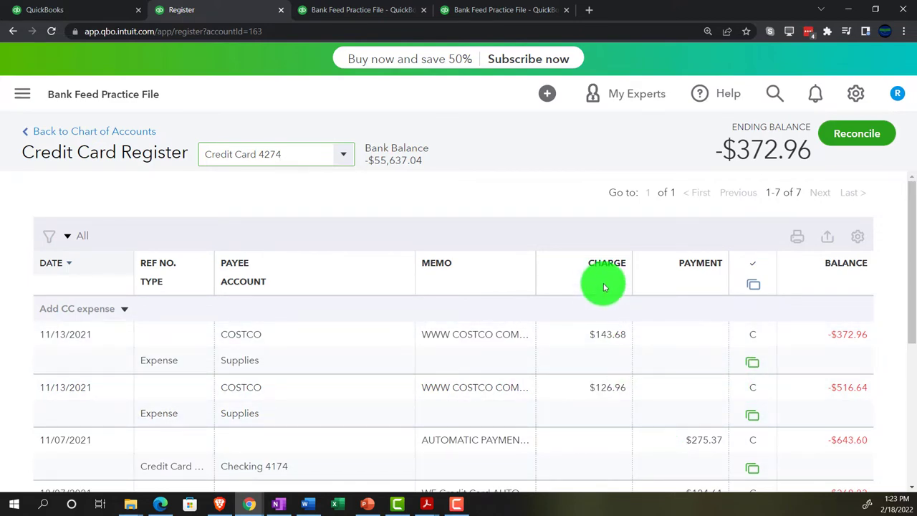
# - Start a new Expense entry in the credit card register dated 09/01/2021, leaving the reference number blank
pyautogui.click(125, 313)
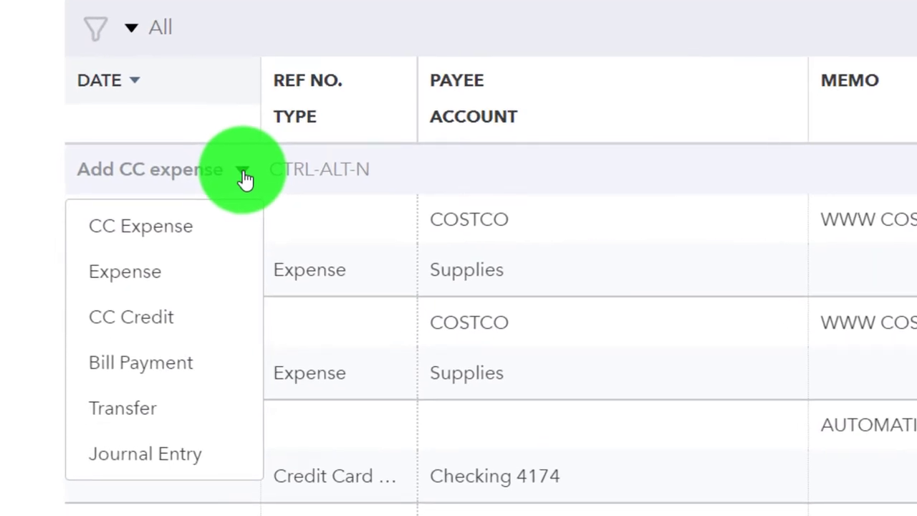
pyautogui.click(197, 275)
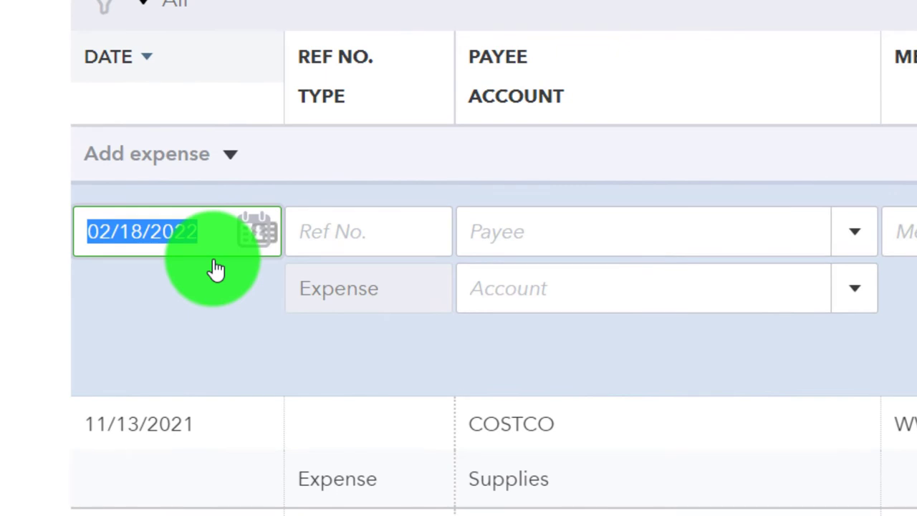
pyautogui.write('09/01/2021')
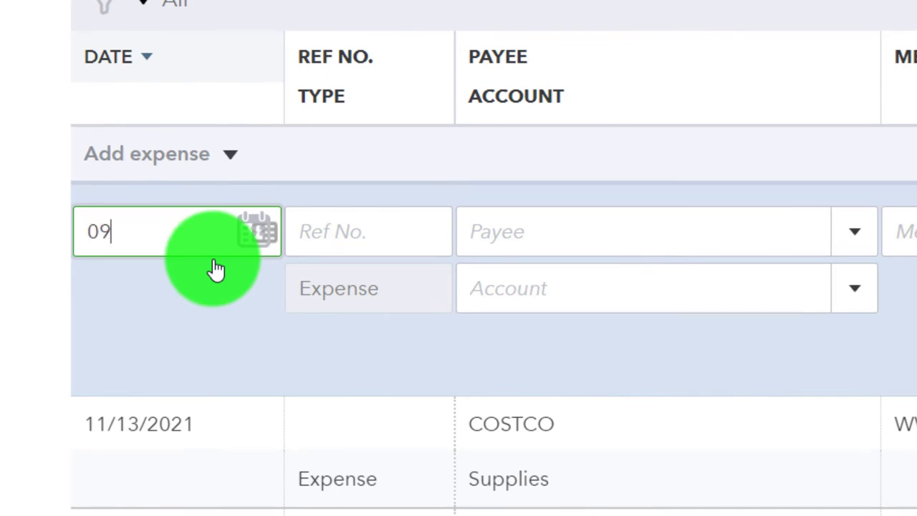
pyautogui.press('Tab')
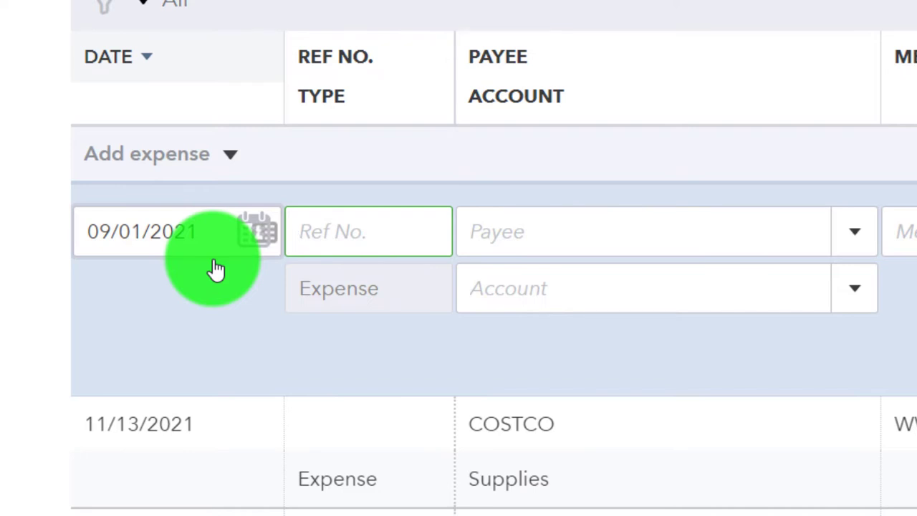
pyautogui.press('Tab')
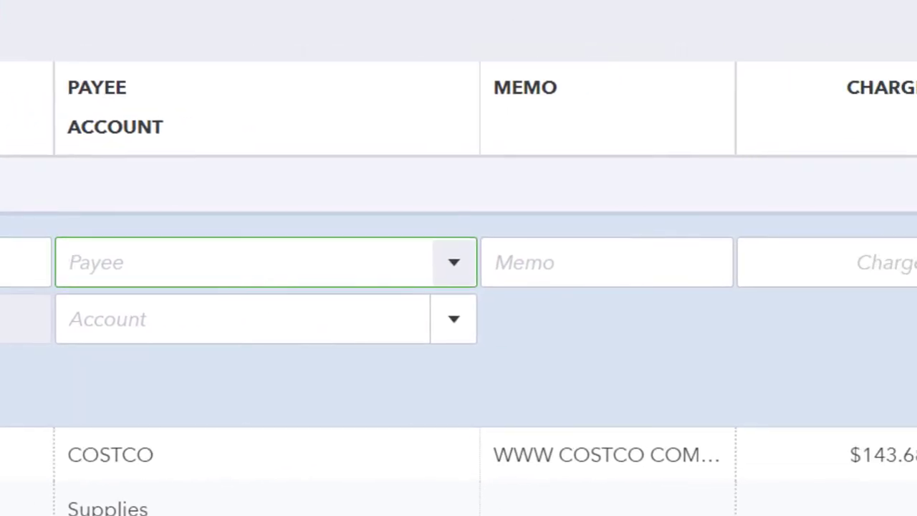
# - Leave the payee blank and enter the memo "Beginning balance" with a charge of 1,000.00
pyautogui.press('Tab')
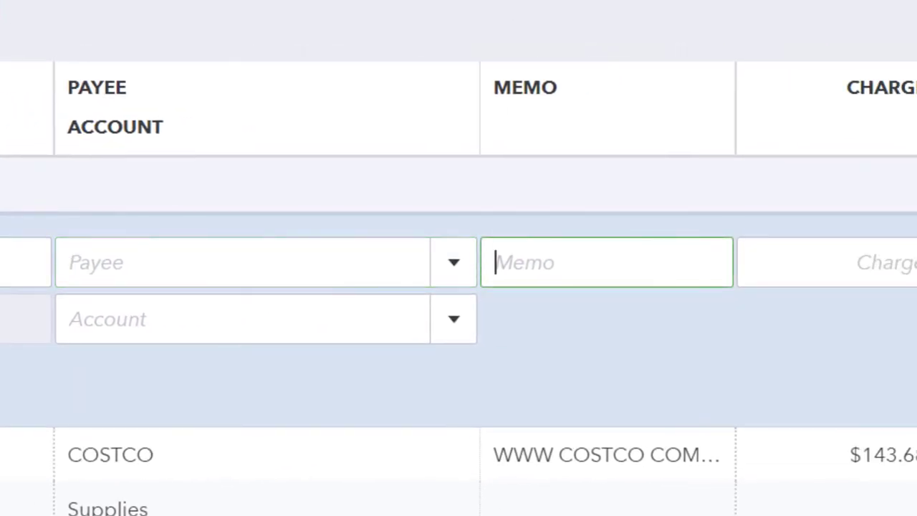
pyautogui.write('Begi')
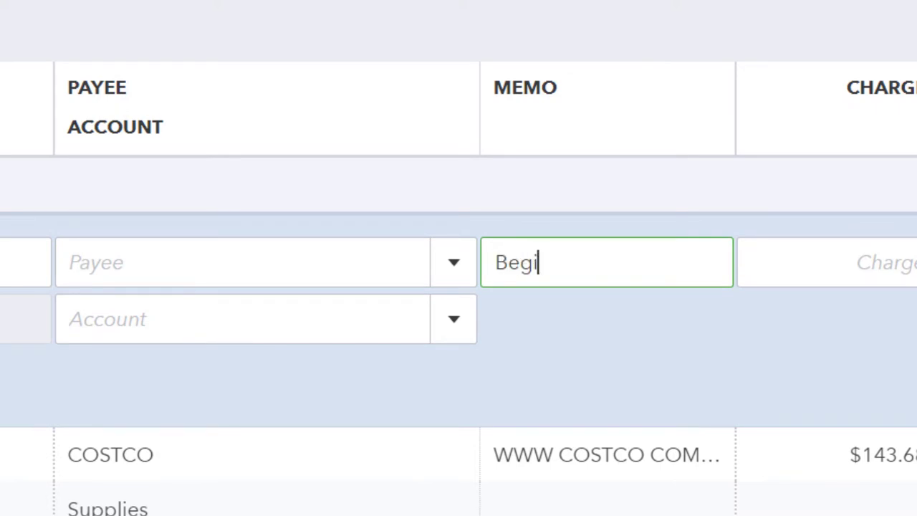
pyautogui.write('nning balance')
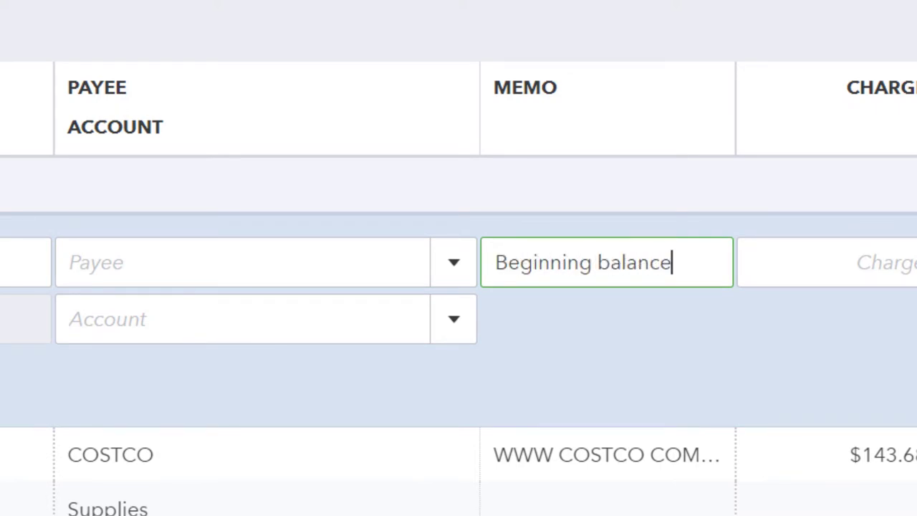
pyautogui.press('Tab')
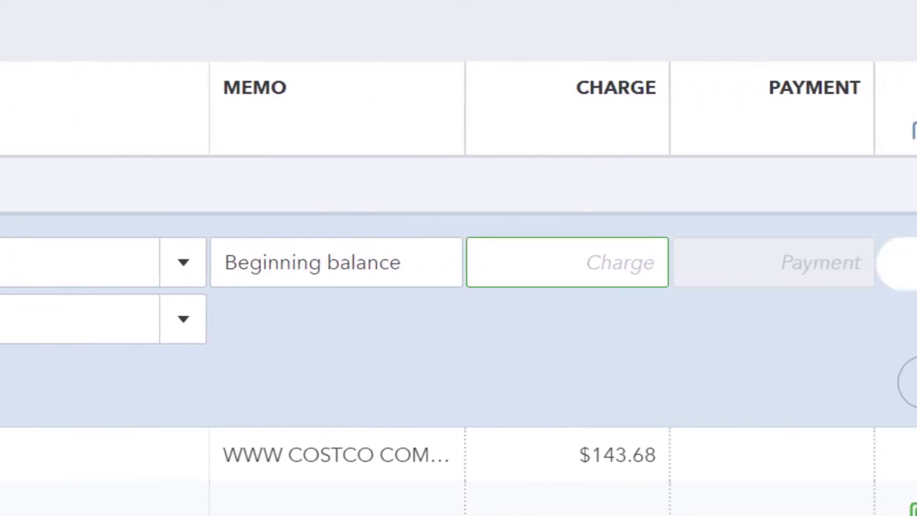
pyautogui.write('1000')
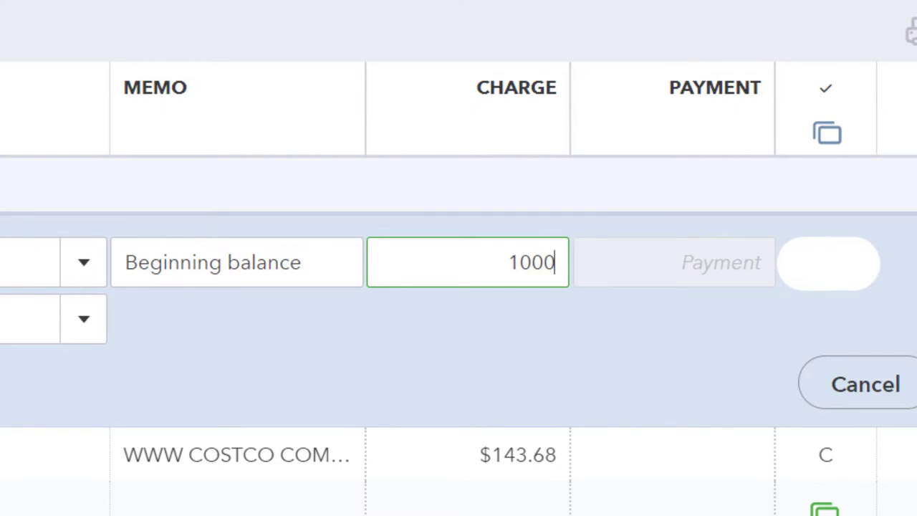
pyautogui.press('Tab')
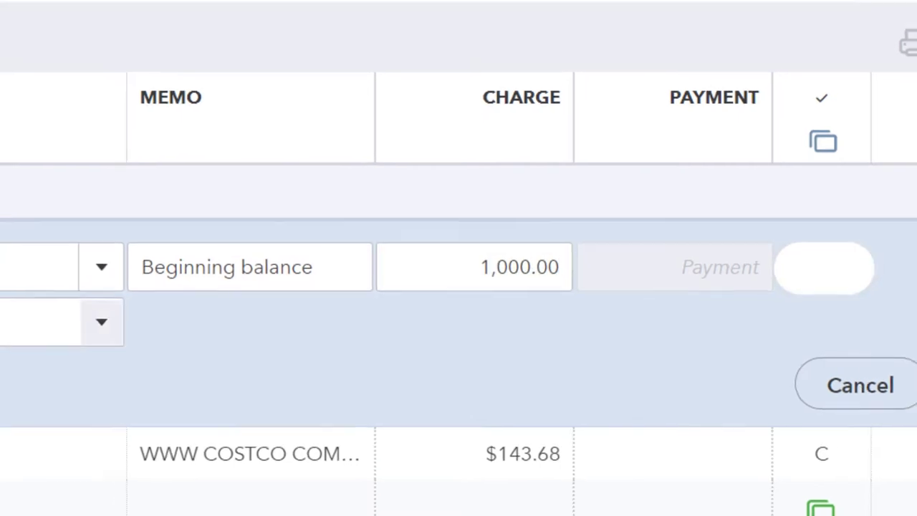
# - Assign the expense to the Retained Earnings account and save the transaction
pyautogui.press('Tab')
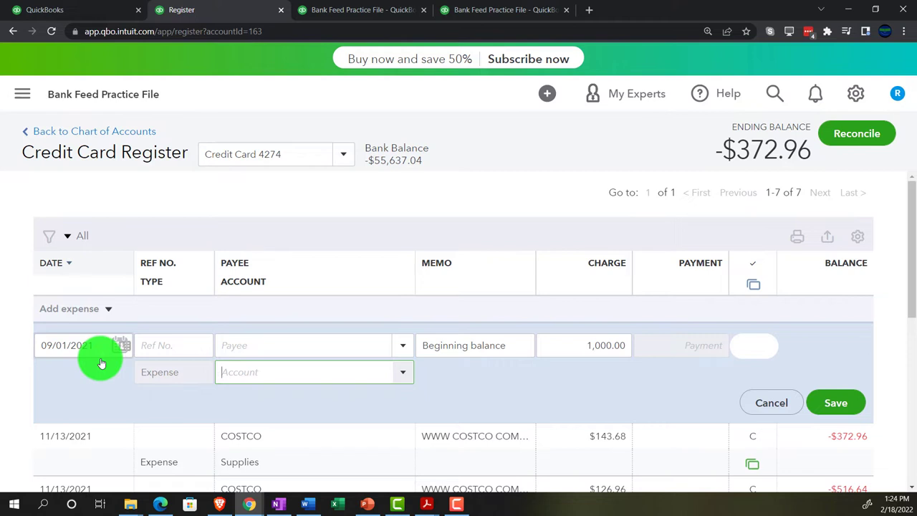
pyautogui.write('re')
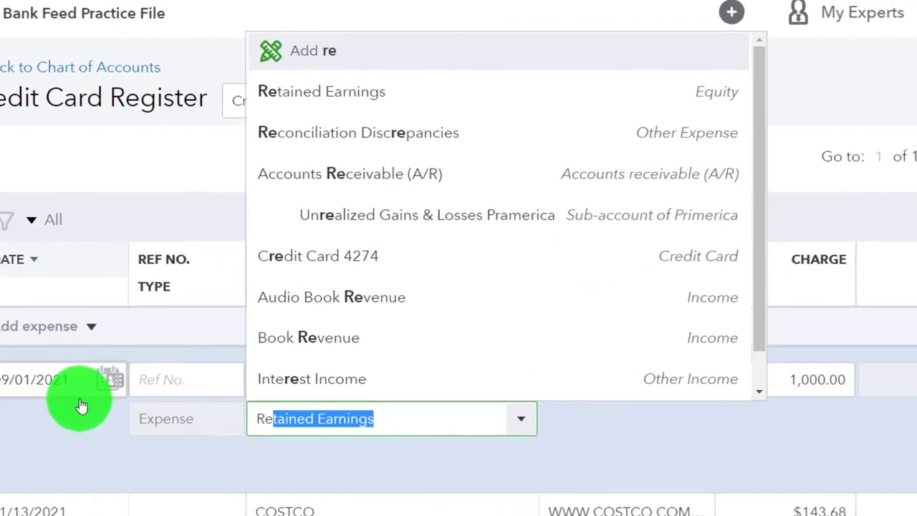
pyautogui.press('Return')
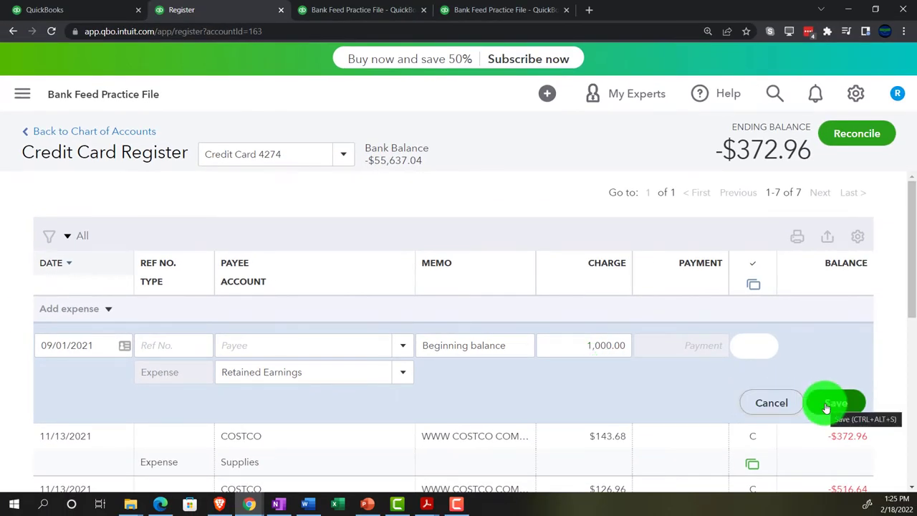
pyautogui.click(826, 407)
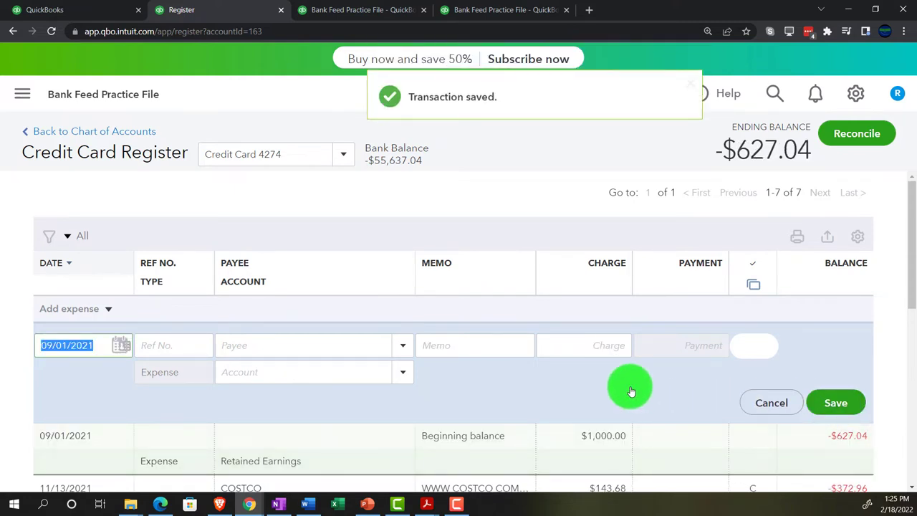
# - Locate the credit card account under liabilities in the September 30, 2021 Balance Sheet and open its transaction detail
pyautogui.click(362, 11)
pyautogui.scroll(10, 624, 374)
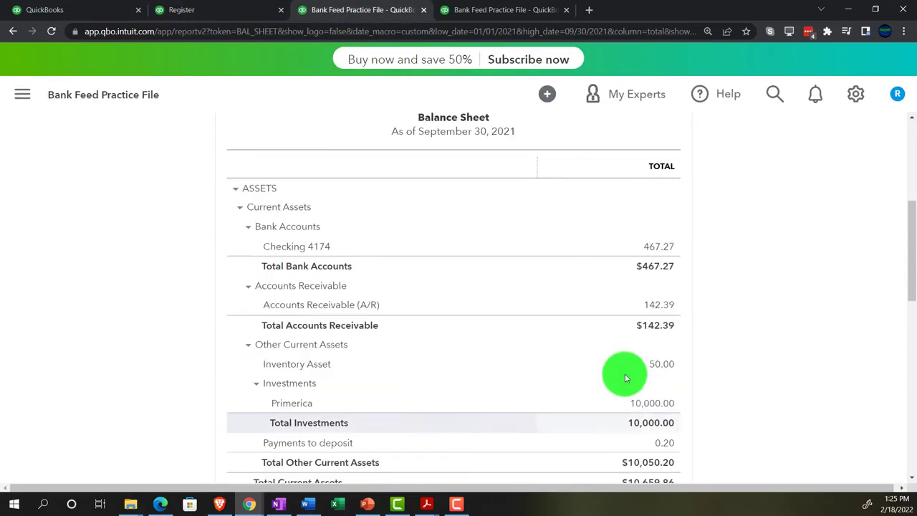
pyautogui.scroll(1, 626, 362)
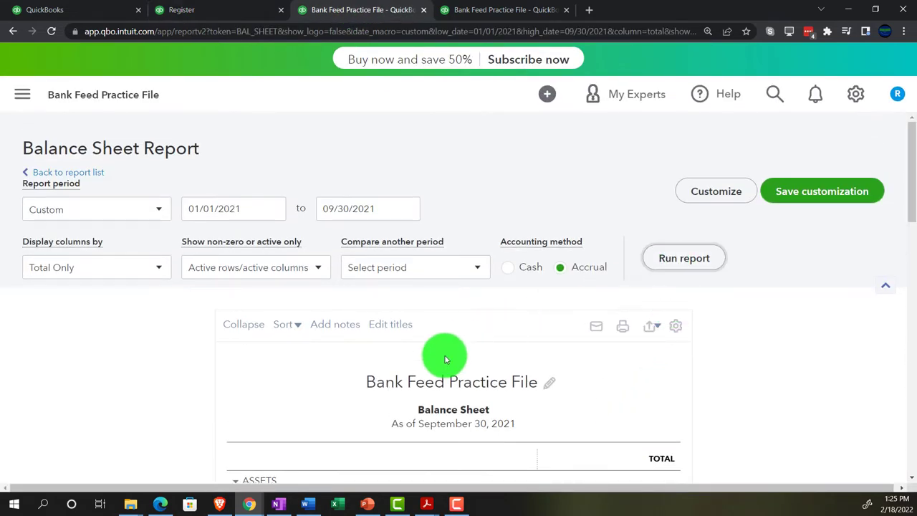
pyautogui.scroll(-2, 444, 355)
pyautogui.keyDown('ctrl'); pyautogui.scroll(1, 444, 355); pyautogui.keyUp('ctrl')
pyautogui.keyDown('ctrl'); pyautogui.scroll(1, 444, 360); pyautogui.keyUp('ctrl')
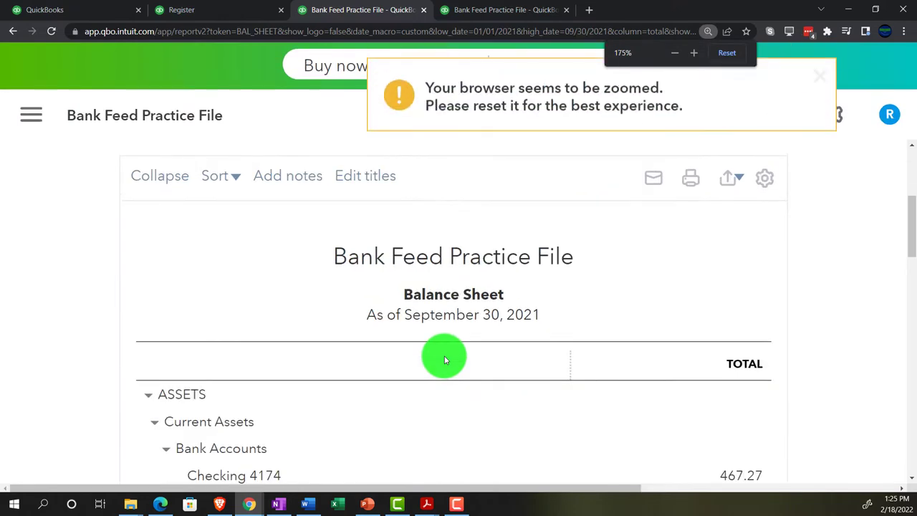
pyautogui.scroll(-8, 444, 360)
pyautogui.scroll(-2, 444, 360)
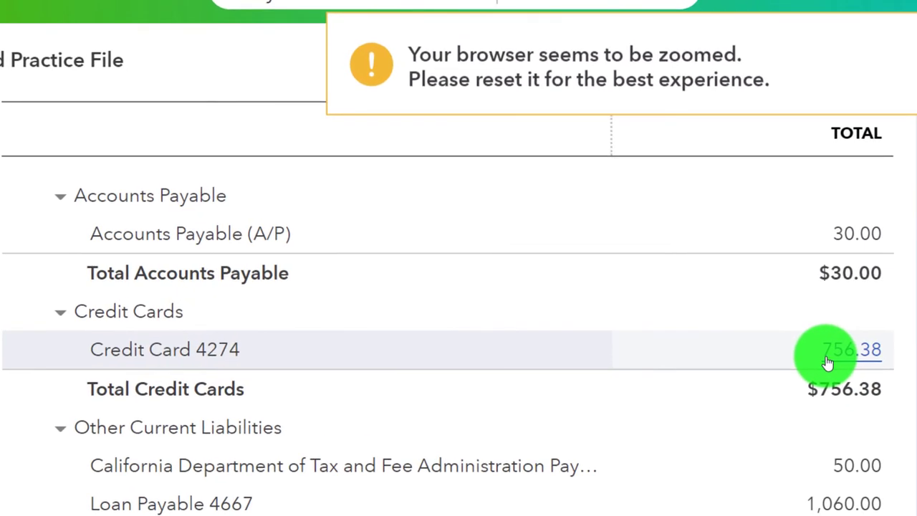
pyautogui.click(828, 361)
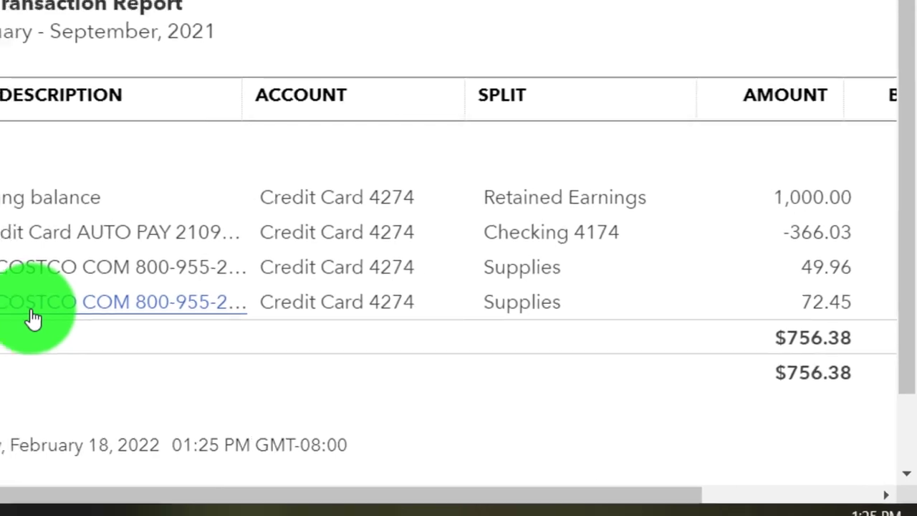
# - Return to the Balance Sheet summary and examine Retained Earnings in the Equity section
pyautogui.scroll(5, 7, 313)
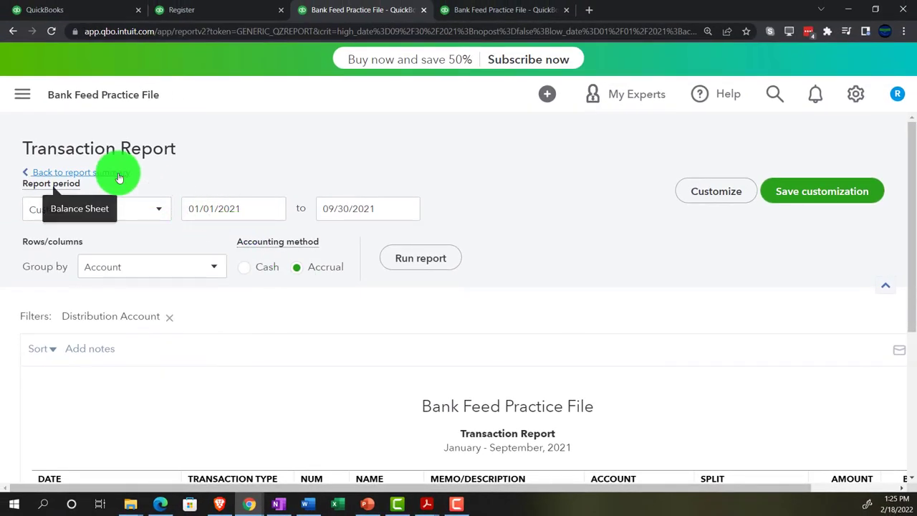
pyautogui.click(119, 177)
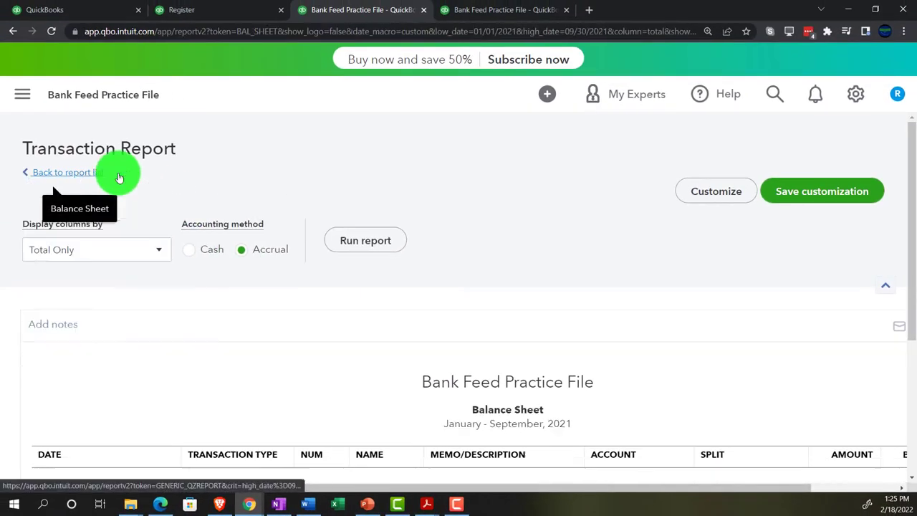
pyautogui.scroll(-8, 195, 276)
pyautogui.scroll(-3, 195, 279)
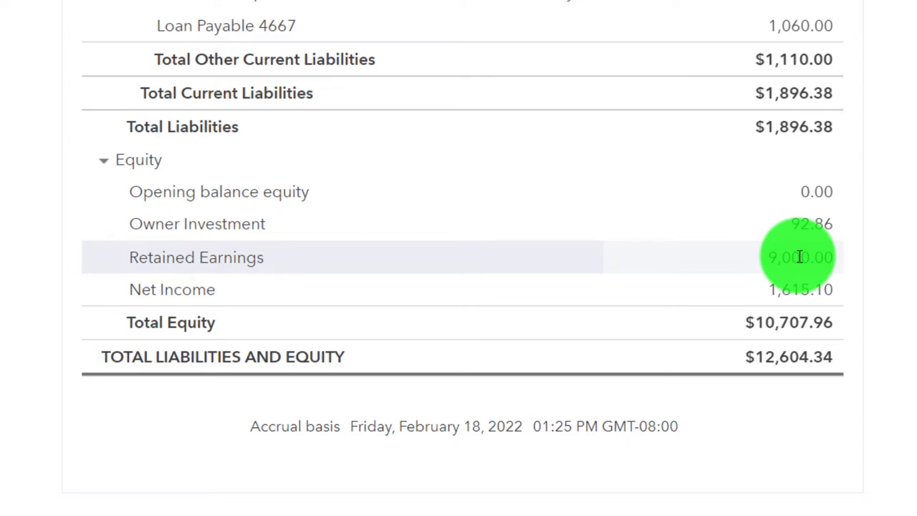
# - Duplicate the Profit and Loss browser tab and open the Reports list in the copy
pyautogui.click(516, 10)
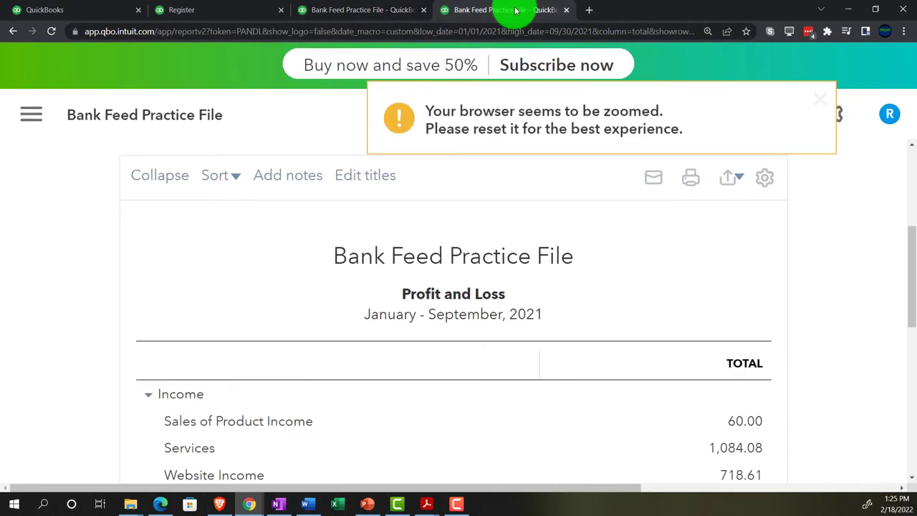
pyautogui.rightClick(516, 10)
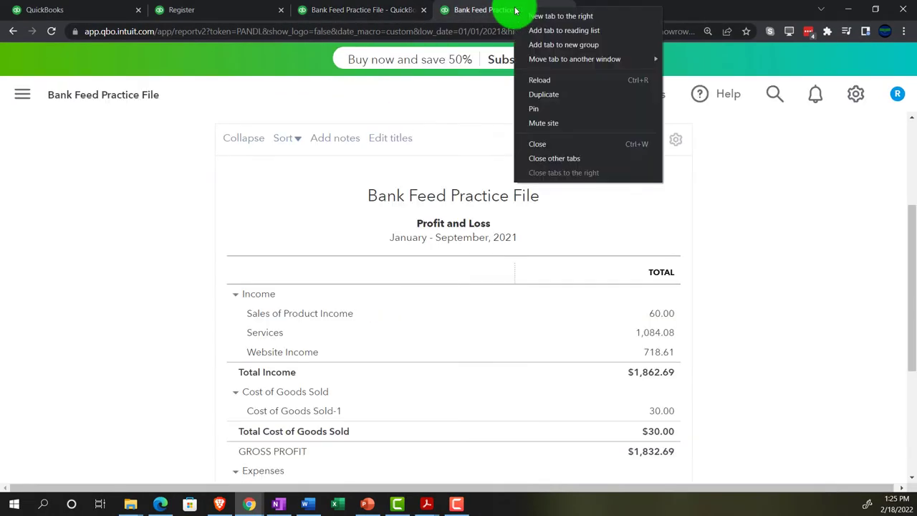
pyautogui.click(554, 94)
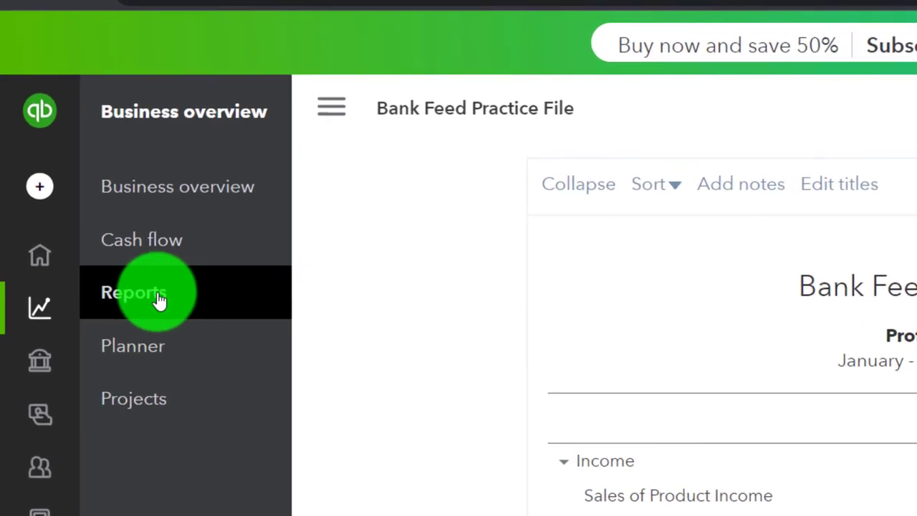
pyautogui.click(159, 301)
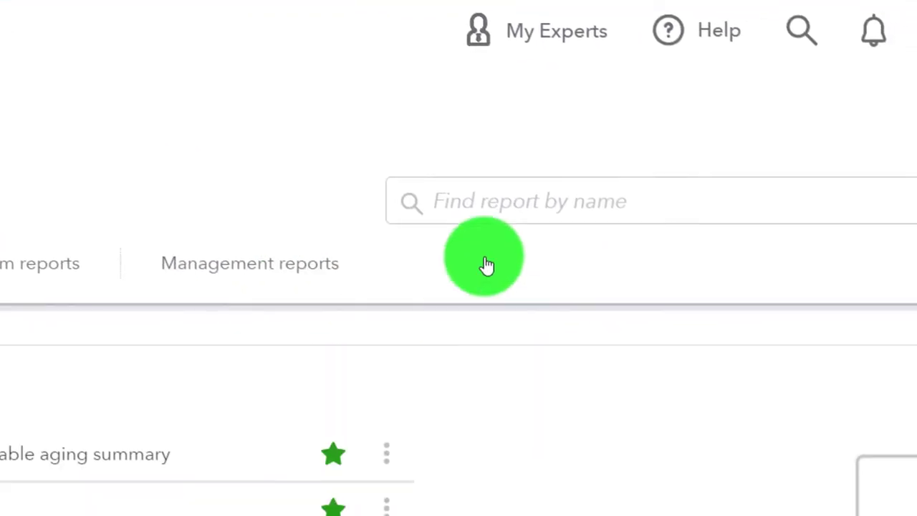
# - Search the reports for General Ledger, open that report, and collapse the navigation sidebar
pyautogui.click(549, 202)
pyautogui.write('gener')
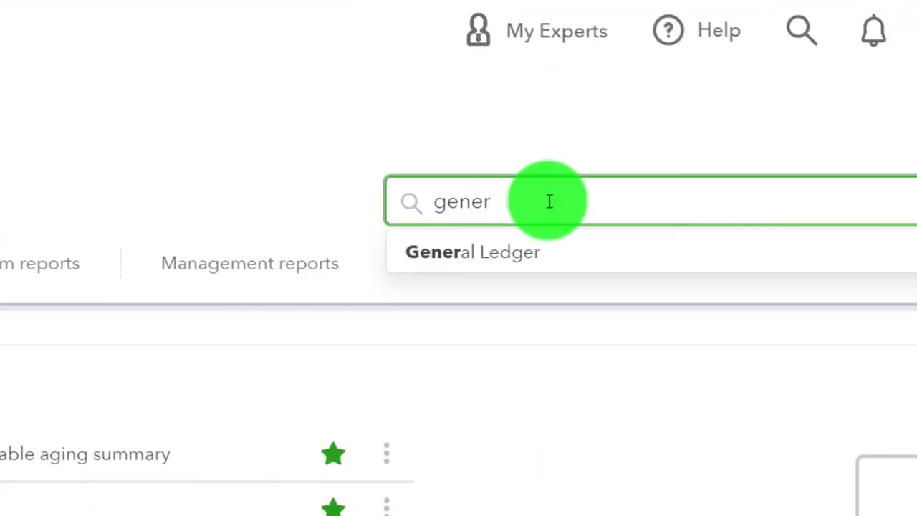
pyautogui.press('Down')
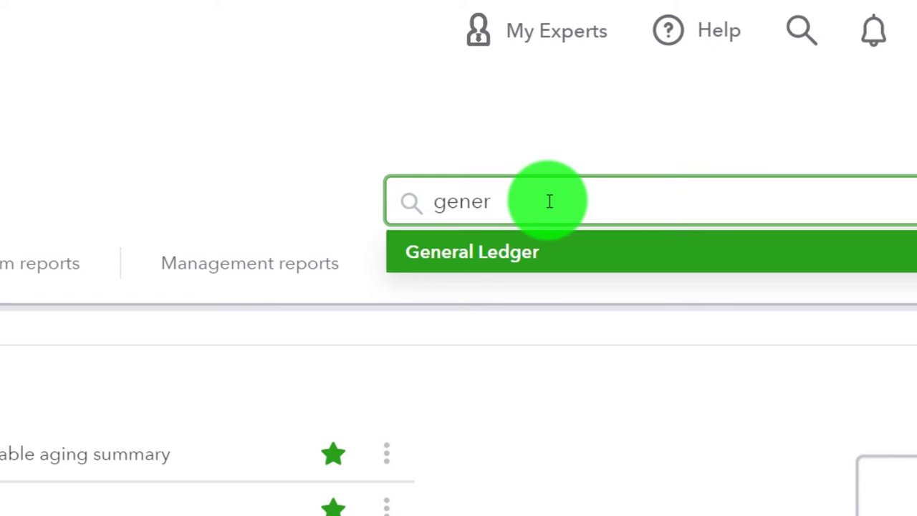
pyautogui.press('Return')
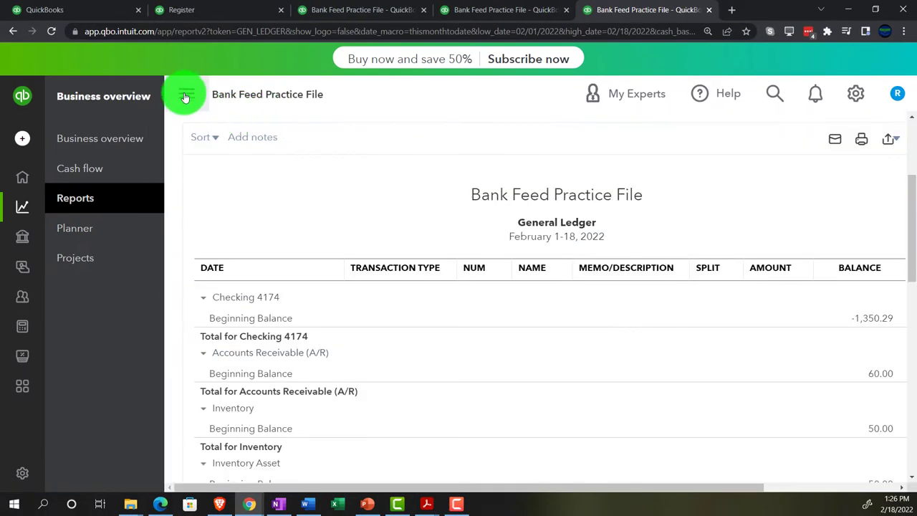
pyautogui.click(185, 96)
# - Set the General Ledger report period to 01/01/2021 through 12/31/2021 and run the report
pyautogui.scroll(3, 220, 208)
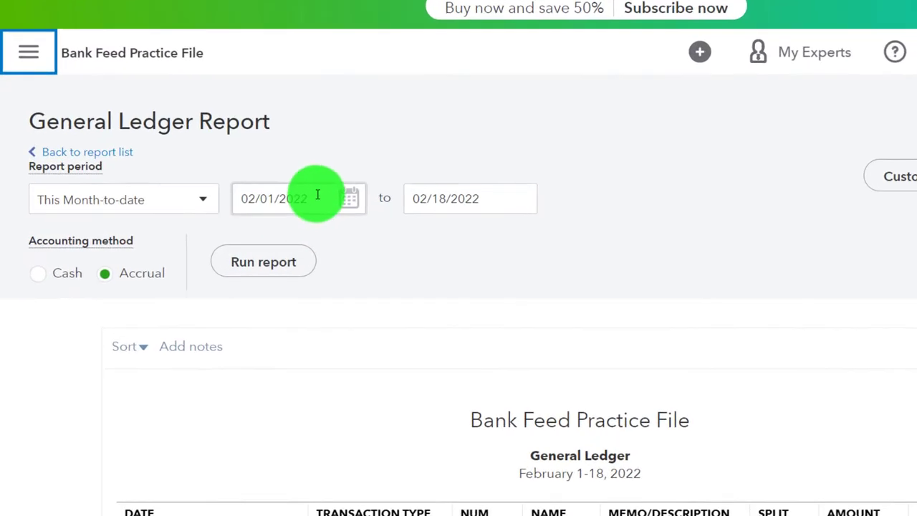
pyautogui.click(317, 195)
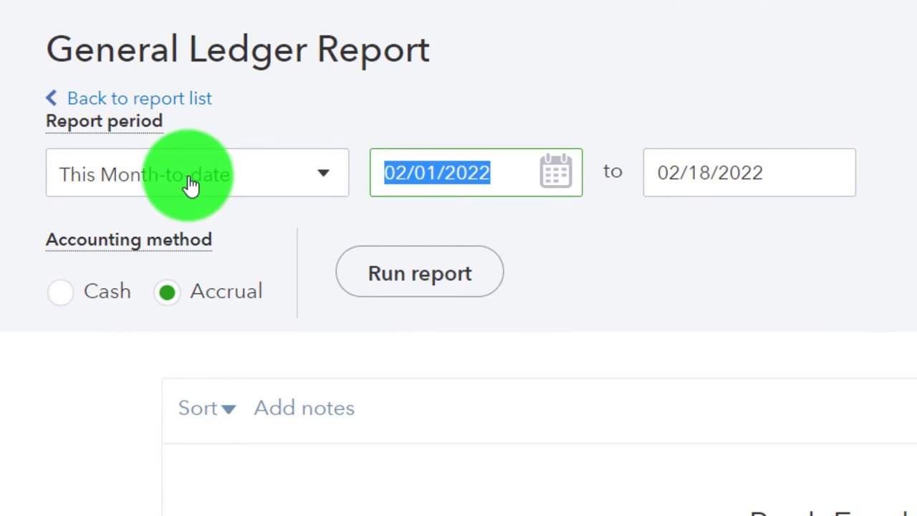
pyautogui.write('0')
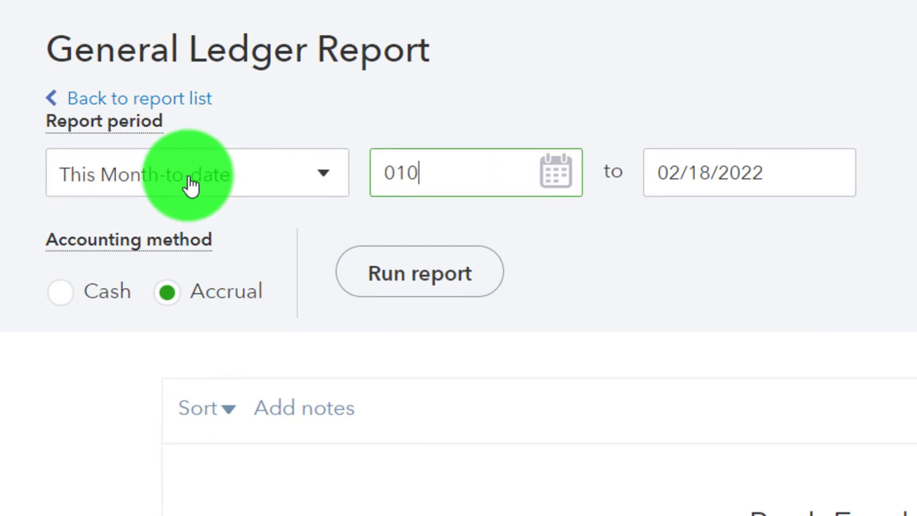
pyautogui.write('1/01/2021')
pyautogui.press('Tab')
pyautogui.write('12/3')
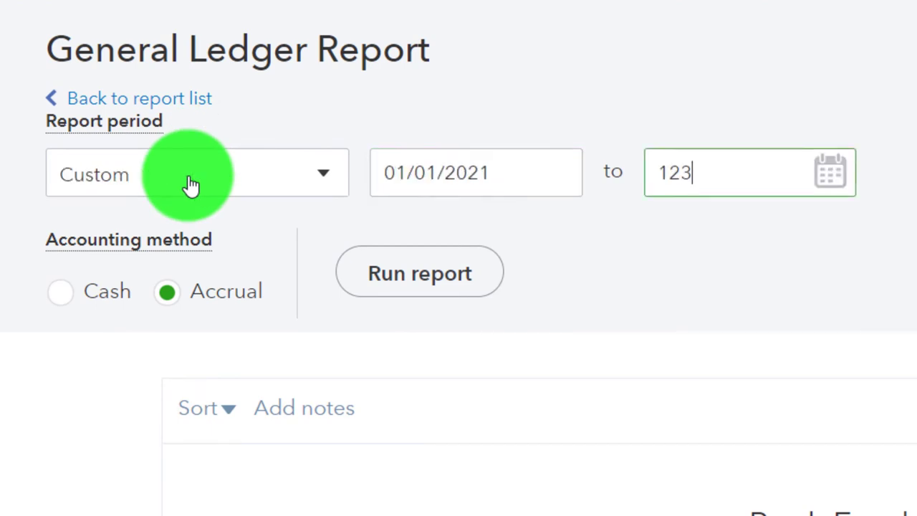
pyautogui.write('1/2021')
pyautogui.press('Tab')
pyautogui.click(387, 294)
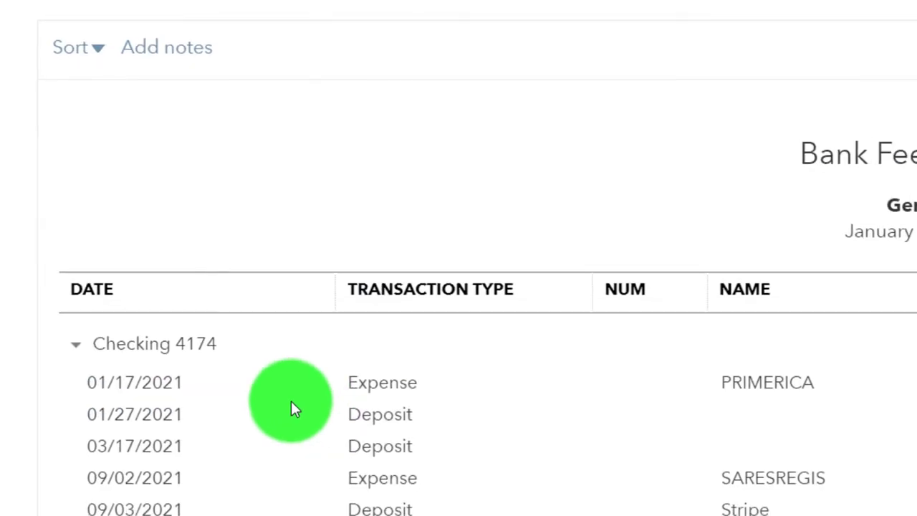
# - Examine the Retained Earnings entries in the General Ledger, and return to the credit card's Reconcile page
pyautogui.scroll(-15, 214, 424)
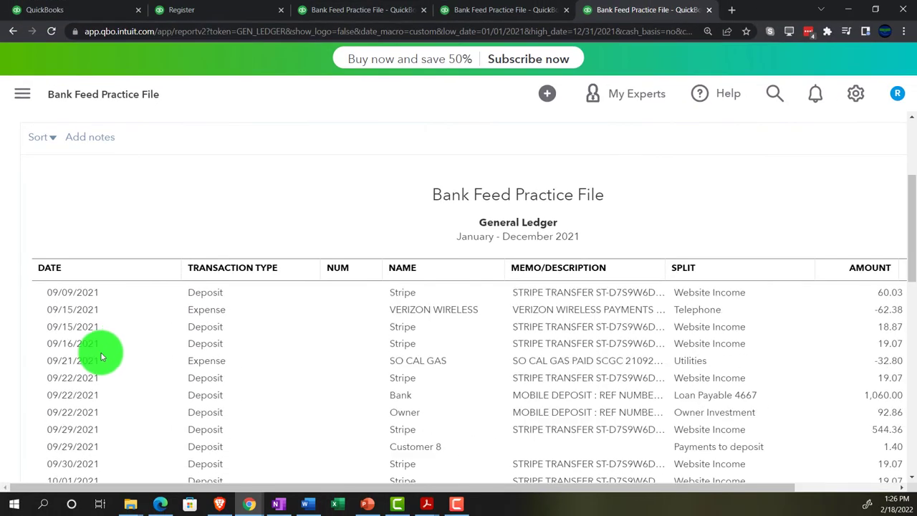
pyautogui.scroll(-5, 28, 367)
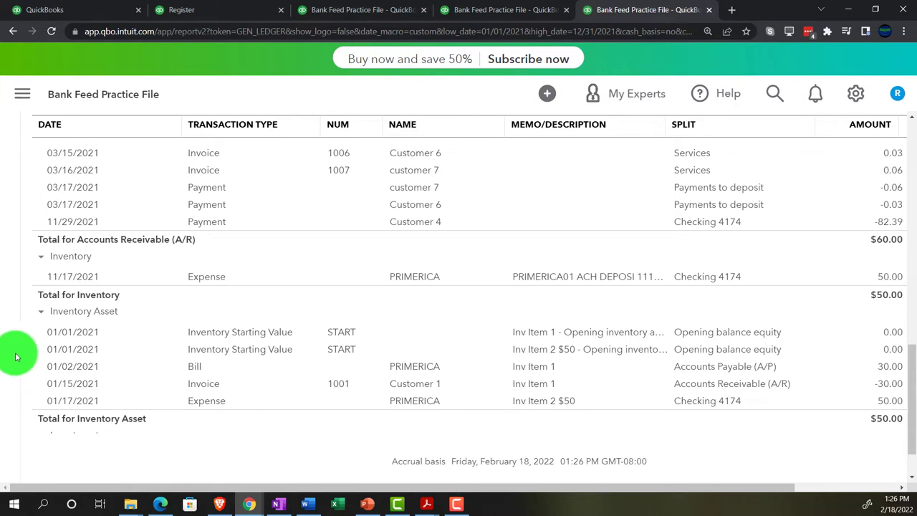
pyautogui.scroll(-2, 22, 364)
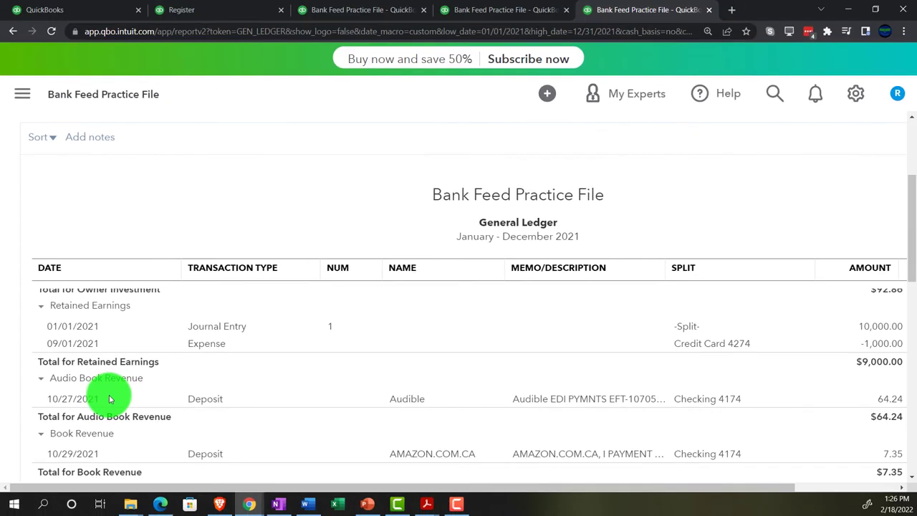
pyautogui.hotkey('ctrl', '-')
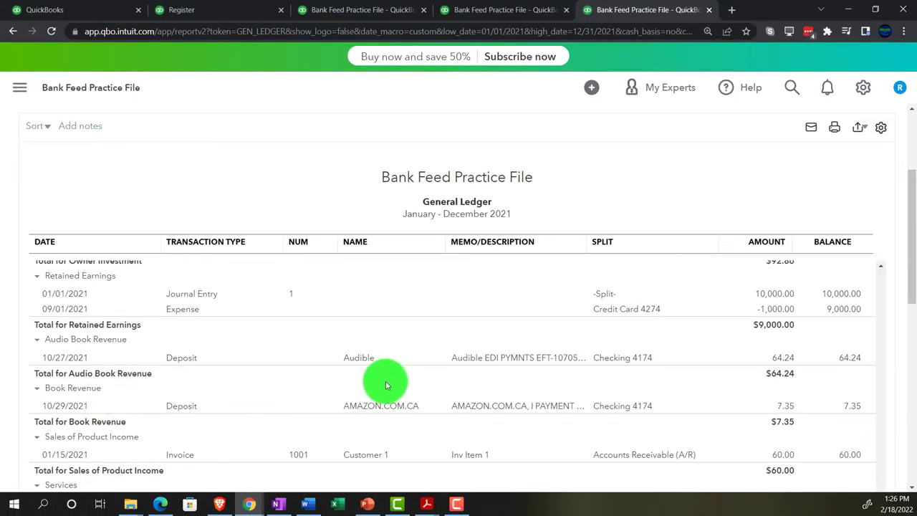
pyautogui.scroll(1, 450, 409)
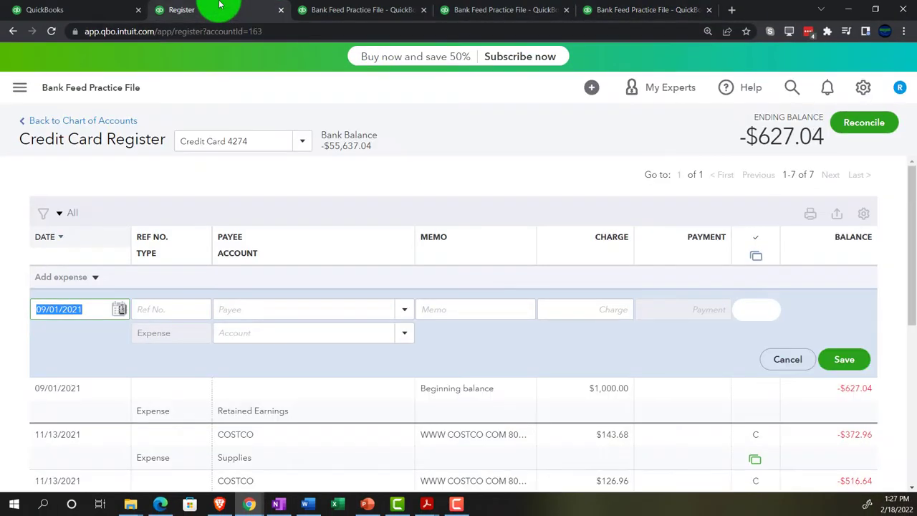
pyautogui.click(102, 10)
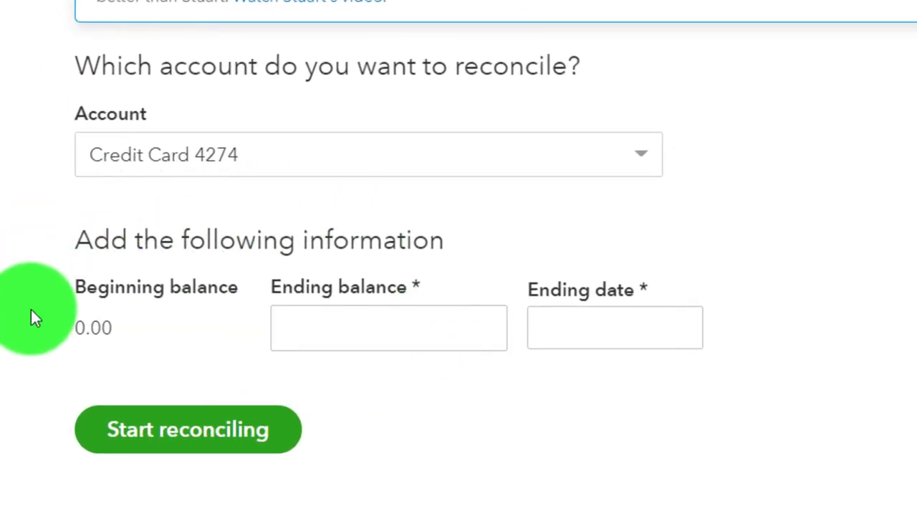
pyautogui.click(301, 333)
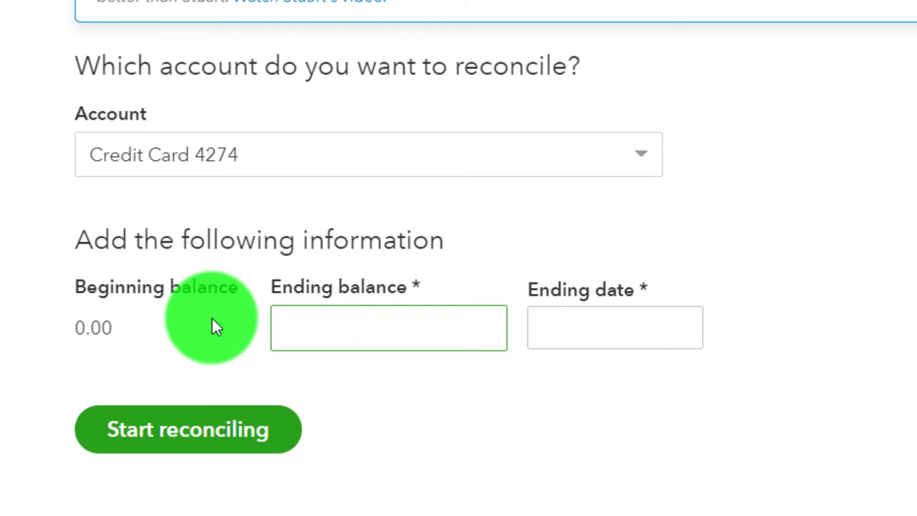
pyautogui.write('0901')
pyautogui.press('BackSpace')
pyautogui.write('3,021')
pyautogui.press('Tab')
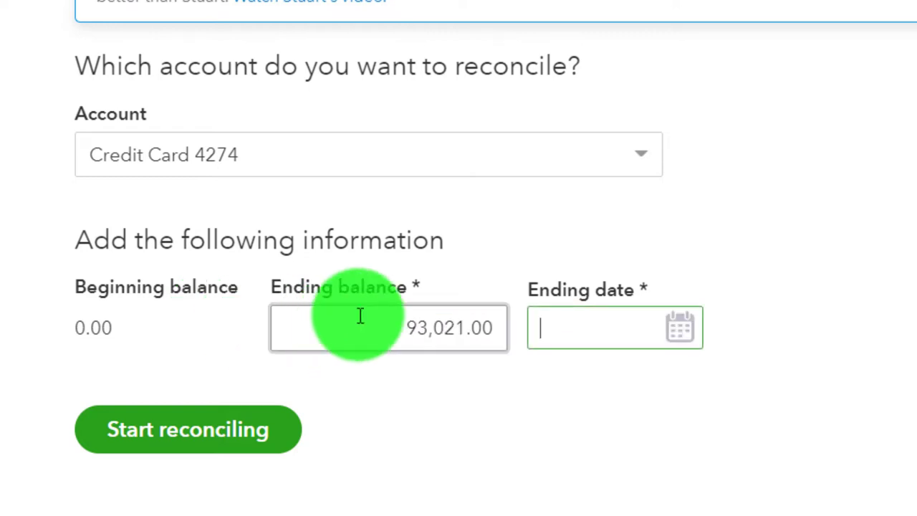
pyautogui.click(360, 316)
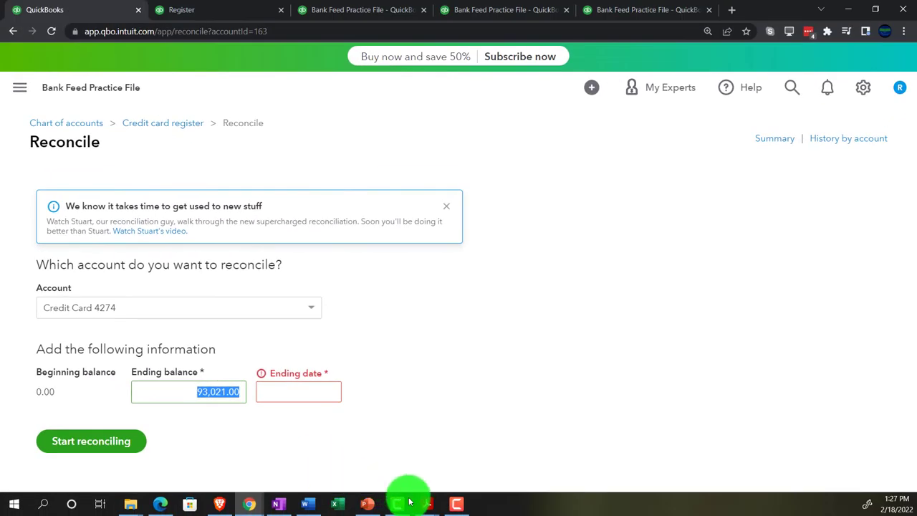
# - Check the September 30 balance on the Credit Card Sep.pdf statement in Acrobat Reader, and return to the Reconcile page in Chrome
pyautogui.moveTo(423, 502)
pyautogui.click(379, 456)
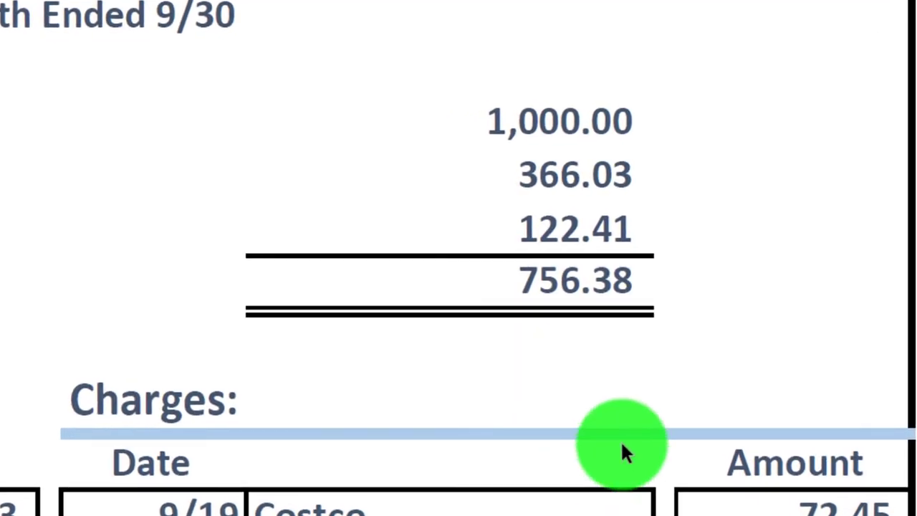
pyautogui.hotkey('alt', 'Tab')
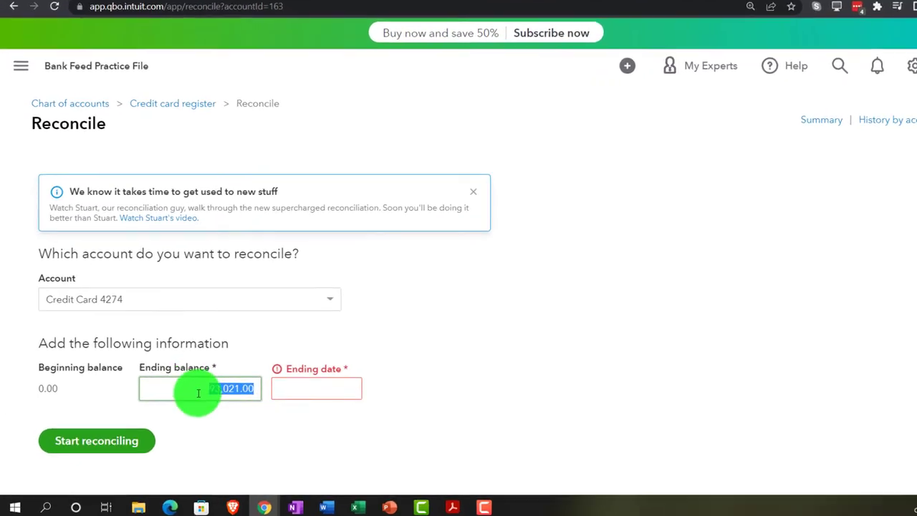
pyautogui.moveTo(223, 388); pyautogui.dragTo(337, 382)
pyautogui.write('75')
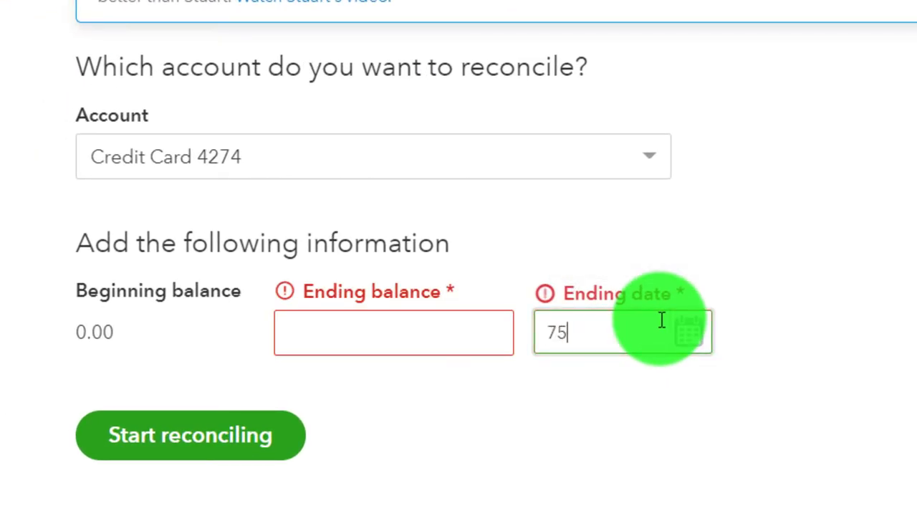
pyautogui.write('6.3')
pyautogui.press('Tab')
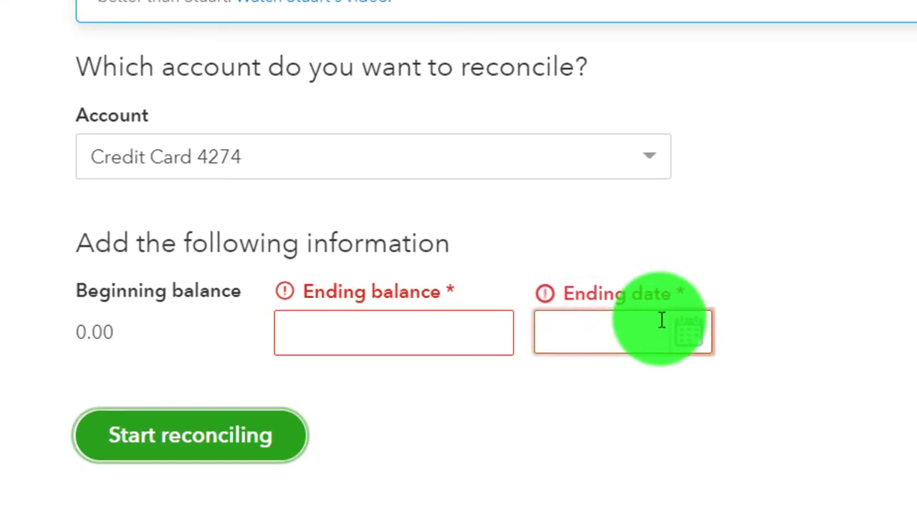
# - Set the statement's ending balance to 756.38
pyautogui.click(450, 312)
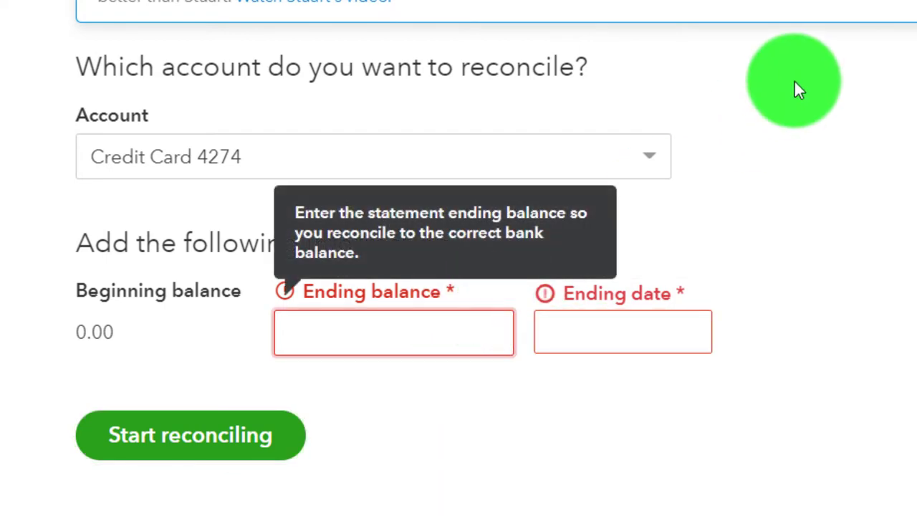
pyautogui.write('756.38')
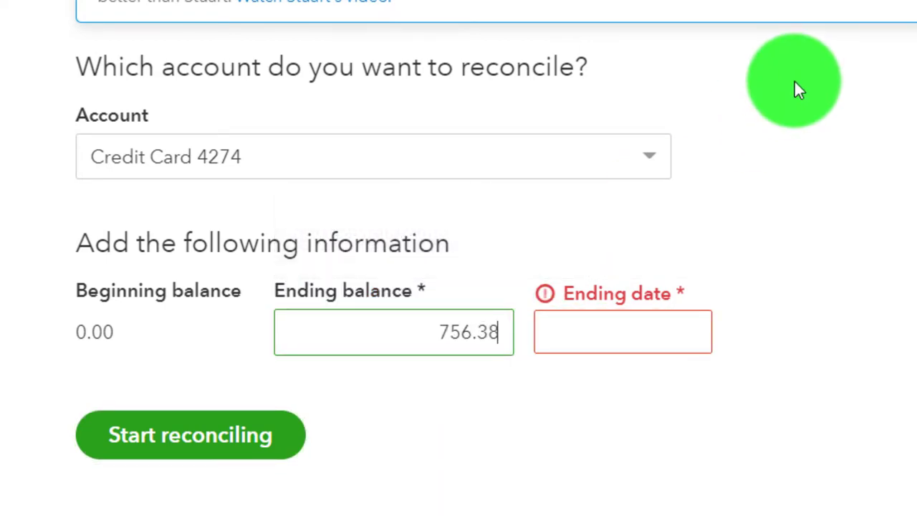
pyautogui.press('Tab')
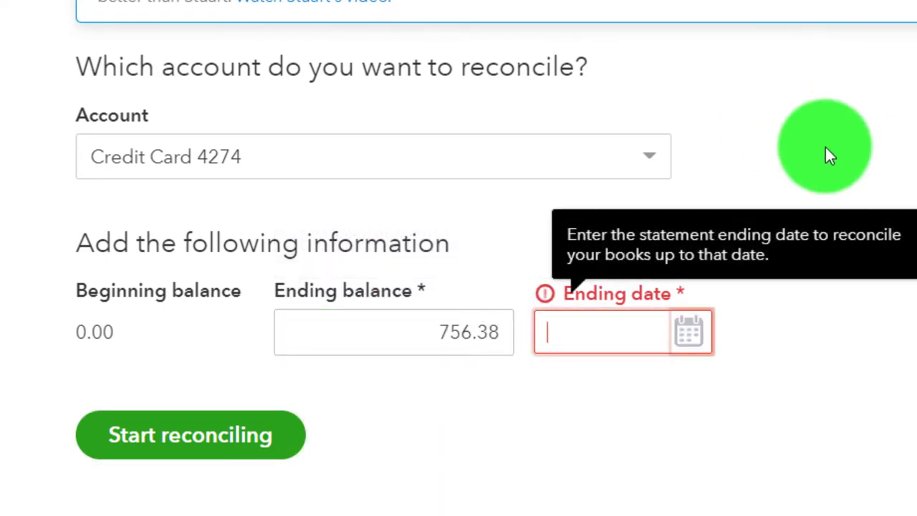
# - Set the ending date to 09/30/2021 and start reconciling the credit card account
pyautogui.click(690, 334)
pyautogui.click(559, 15)
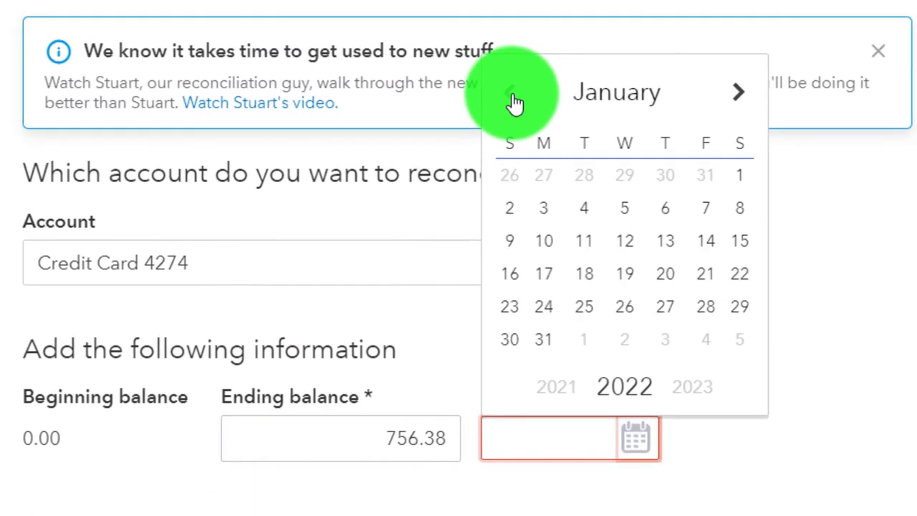
pyautogui.click(559, 14)
pyautogui.click(558, 15)
pyautogui.click(559, 14)
pyautogui.click(514, 103)
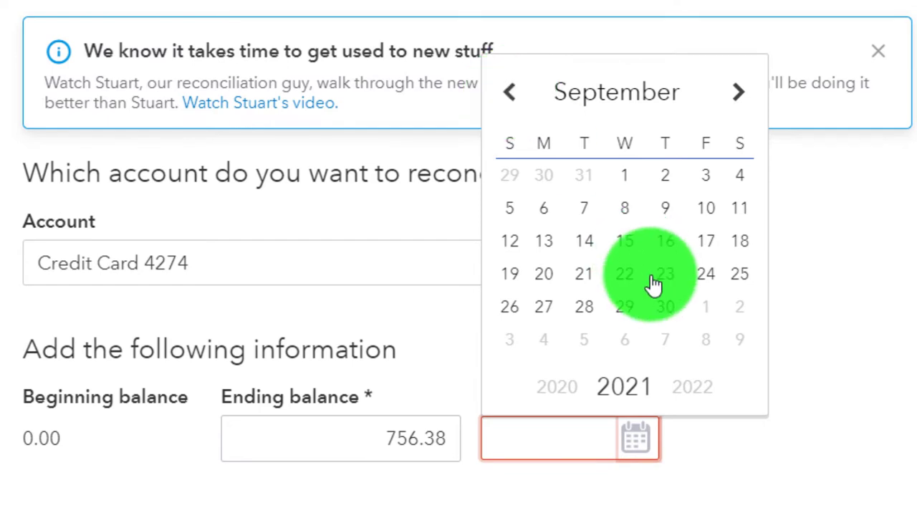
pyautogui.click(661, 308)
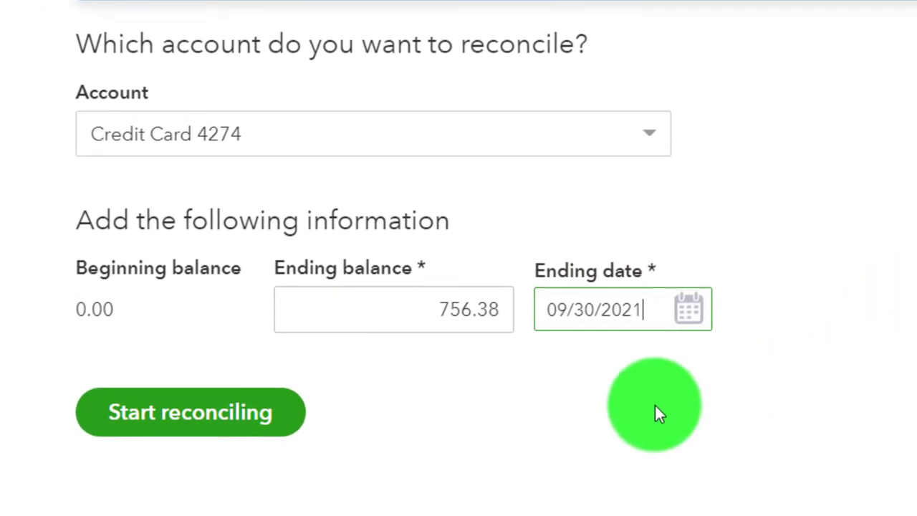
pyautogui.click(248, 429)
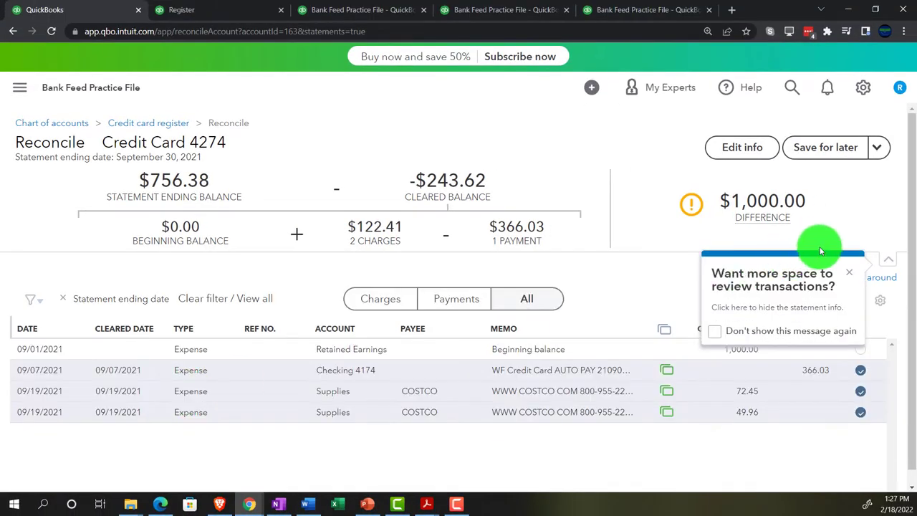
# - Dismiss the review tip and compare the reconciliation with the September 1 and September 30 balances in Credit Card Sep.pdf in Acrobat Reader
pyautogui.click(849, 273)
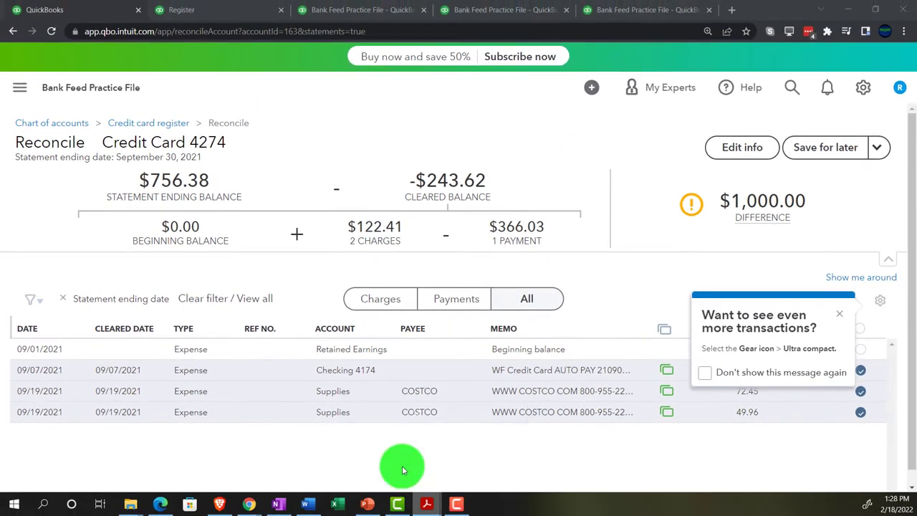
pyautogui.click(427, 503)
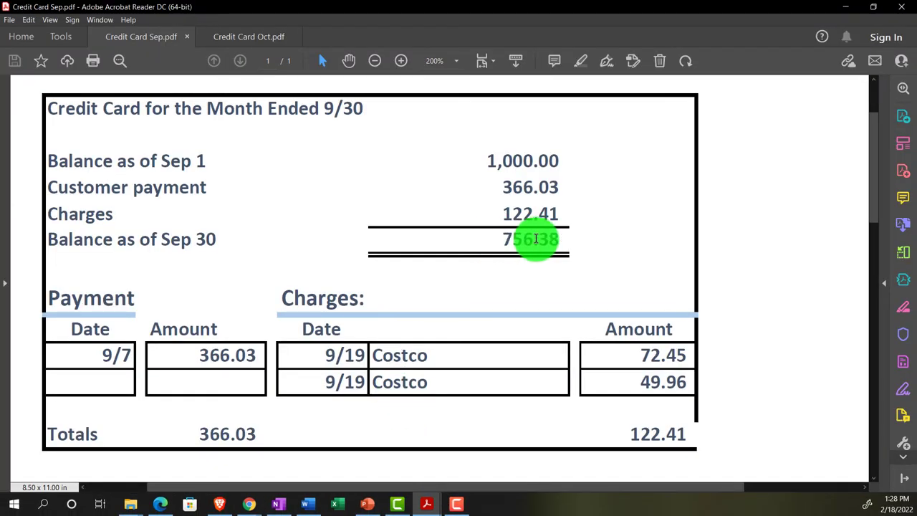
pyautogui.click(249, 504)
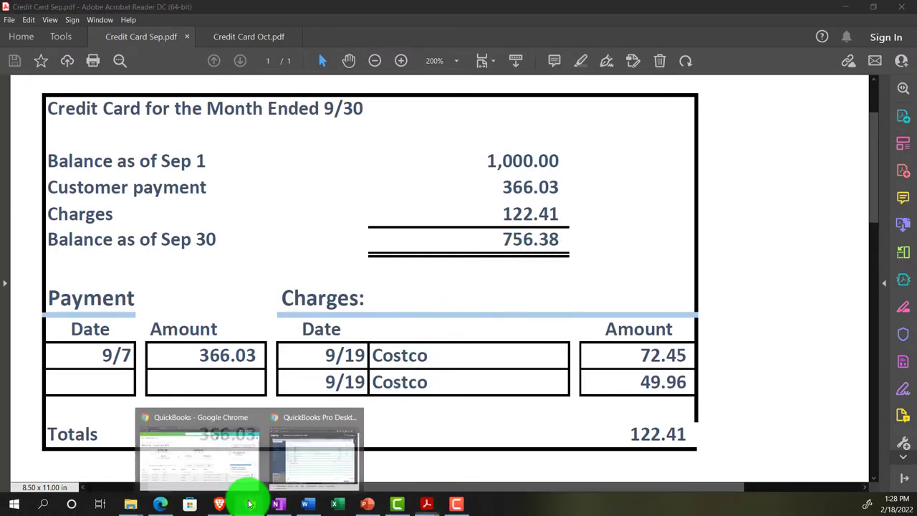
pyautogui.click(222, 462)
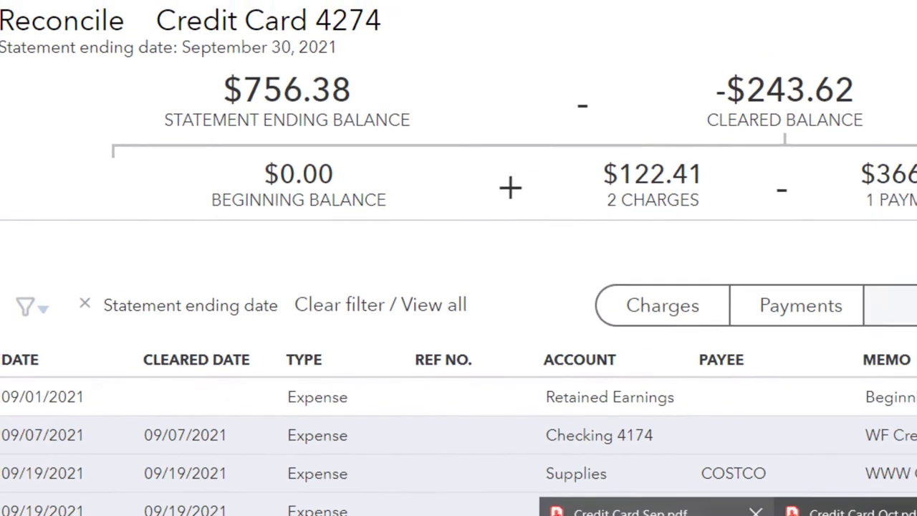
pyautogui.click(593, 510)
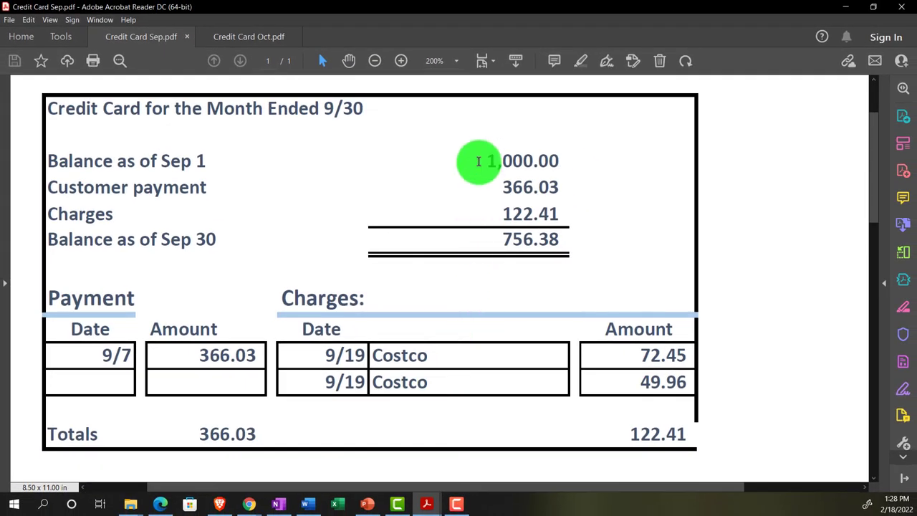
pyautogui.moveTo(479, 161); pyautogui.dragTo(558, 161)
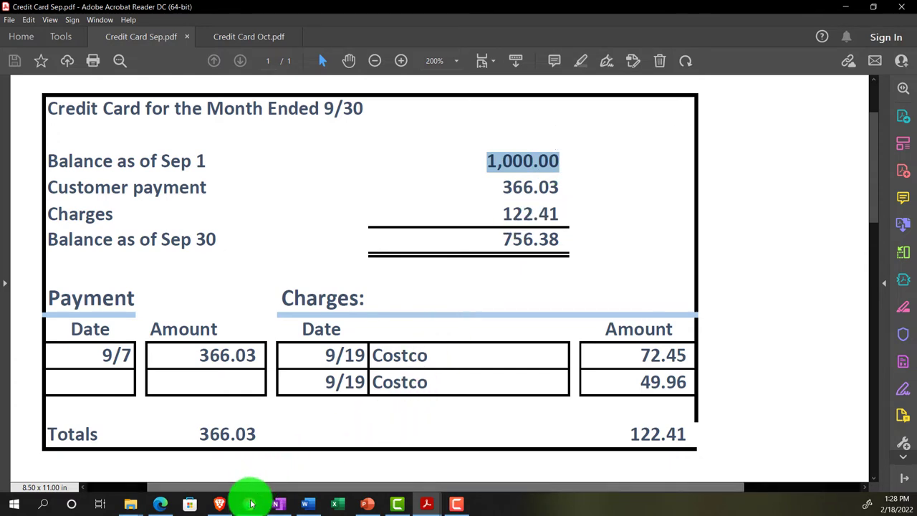
pyautogui.moveTo(251, 505)
pyautogui.click(226, 452)
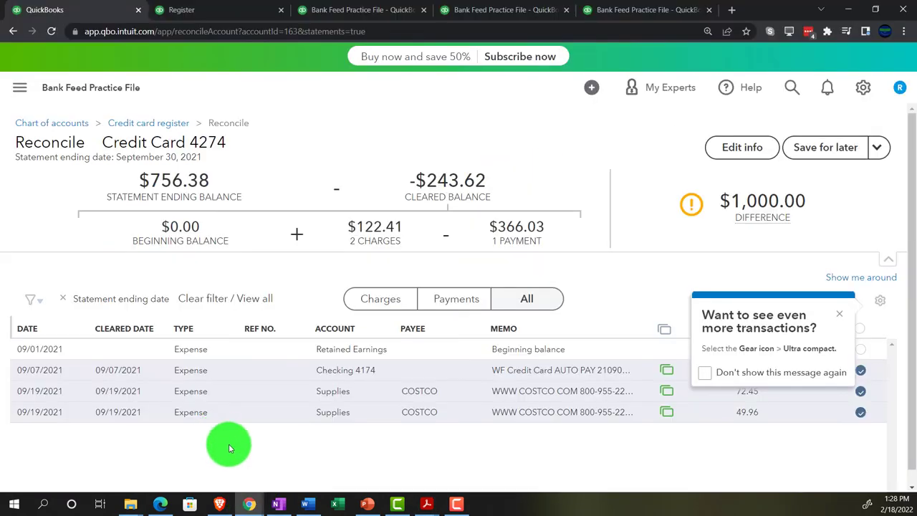
# - Dismiss the remaining tip and mark the 09/01/2021 Beginning balance charge as cleared
pyautogui.click(839, 314)
pyautogui.click(832, 357)
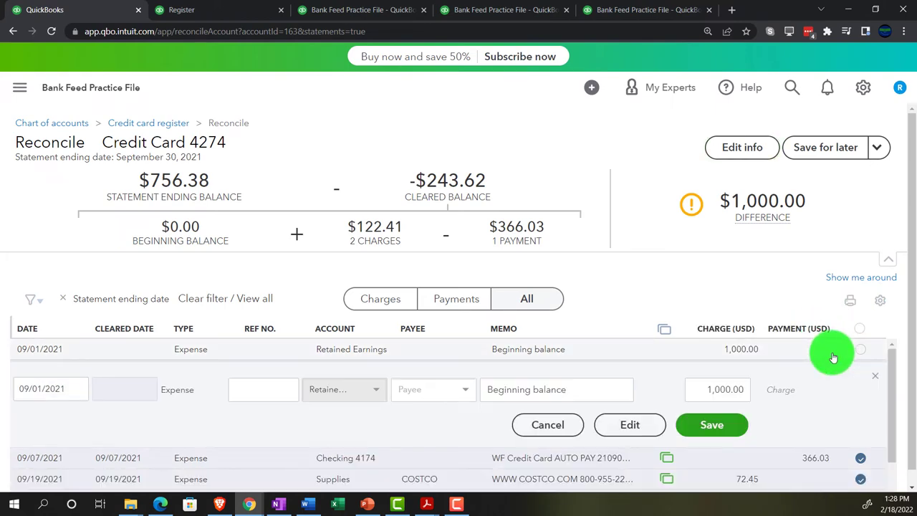
pyautogui.click(861, 353)
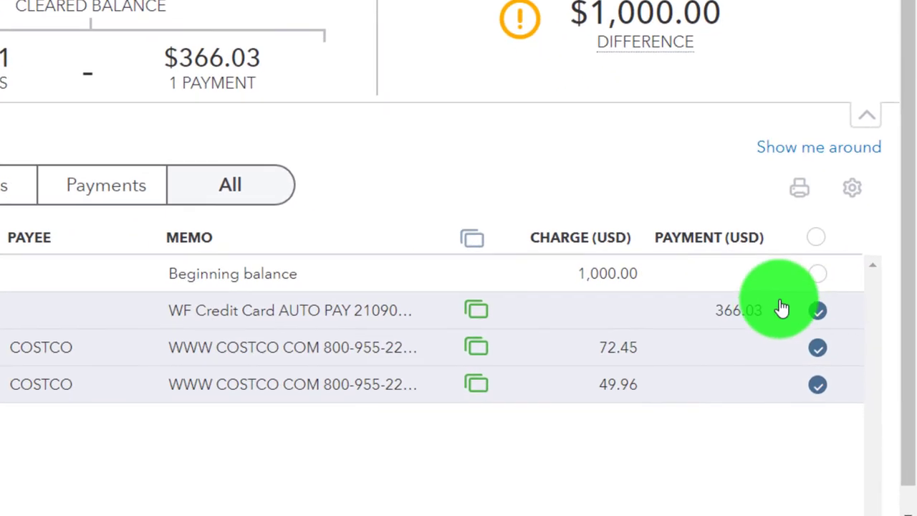
pyautogui.click(864, 352)
# - Unmark the 09/07/2021 payment of 366.03 and the two 09/19/2021 COSTCO charges
pyautogui.click(818, 312)
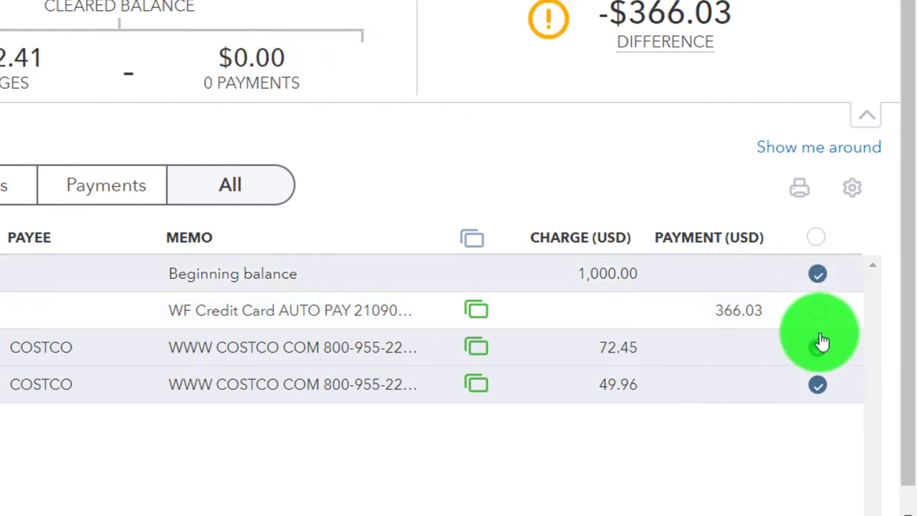
pyautogui.click(818, 349)
pyautogui.click(824, 394)
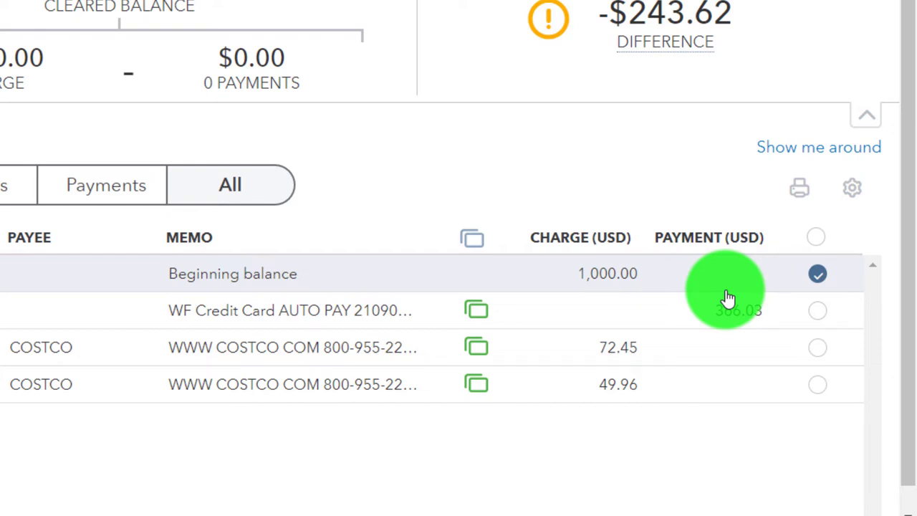
# - Mark all four transactions as cleared, and reset the selection to only the 09/01/2021 Beginning balance charge
pyautogui.click(817, 237)
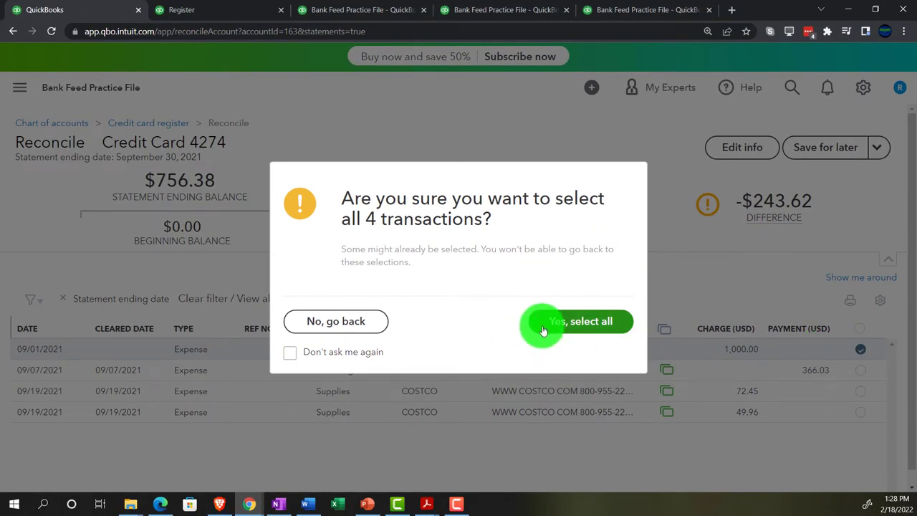
pyautogui.click(542, 323)
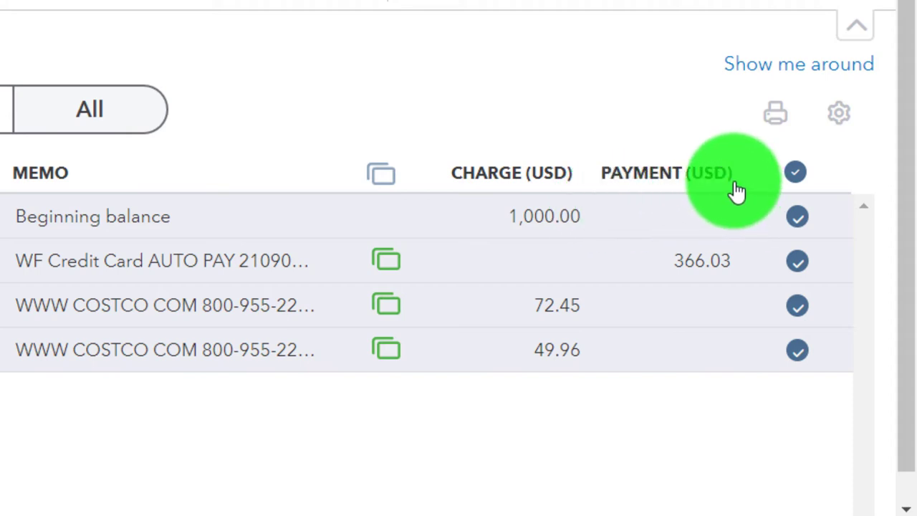
pyautogui.click(799, 175)
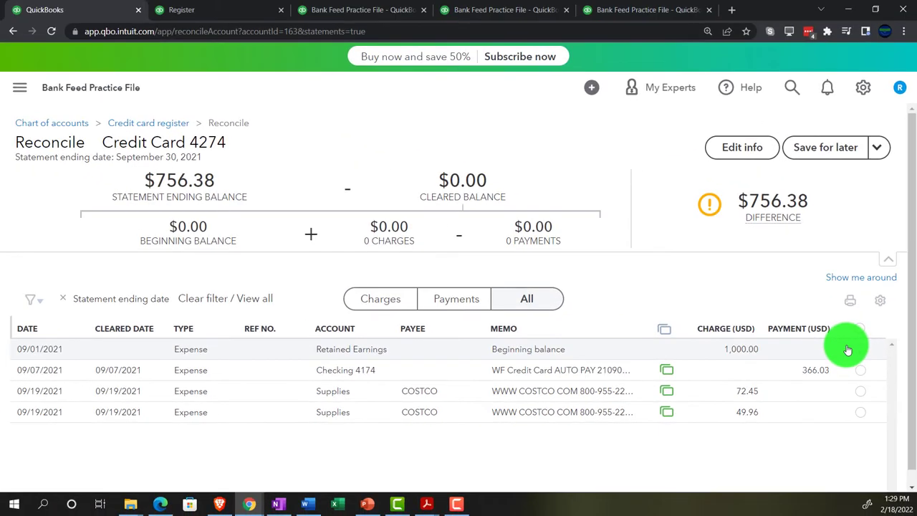
pyautogui.click(861, 350)
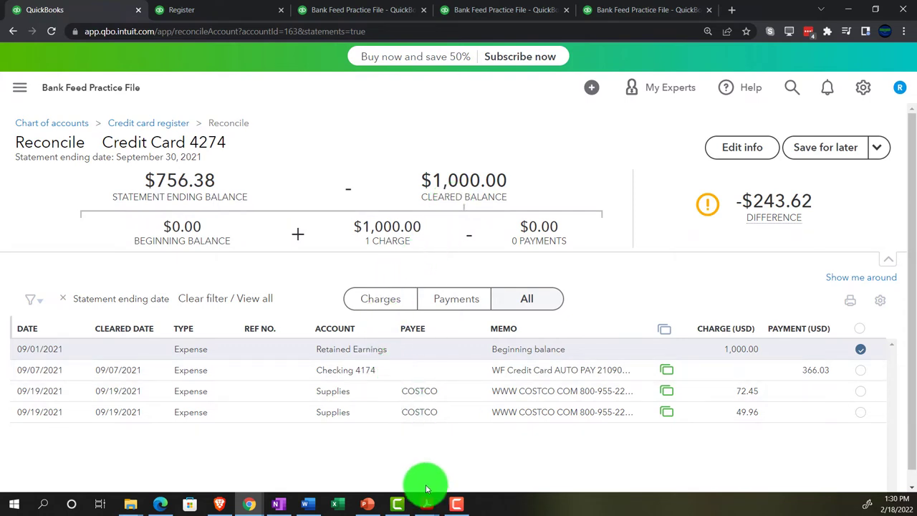
# - Switch to Credit Card Sep.pdf in Acrobat Reader and highlight the amount of the balance as of Sep 1
pyautogui.moveTo(426, 498)
pyautogui.click(380, 455)
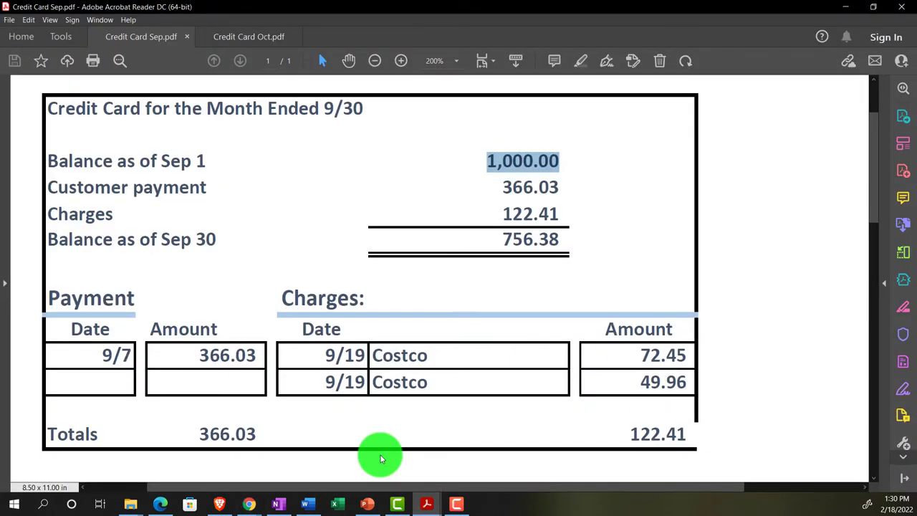
pyautogui.rightClick(509, 164)
pyautogui.click(509, 161)
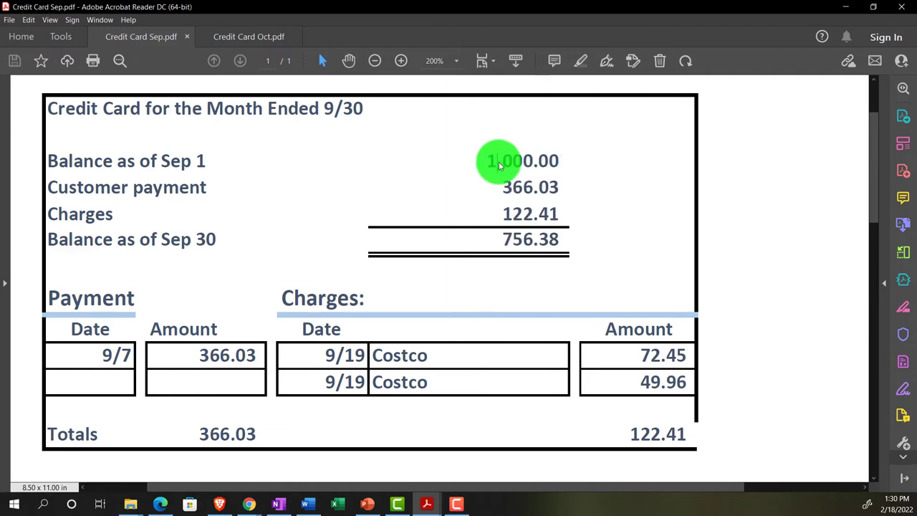
pyautogui.moveTo(502, 160); pyautogui.dragTo(547, 167)
pyautogui.click(485, 162)
pyautogui.moveTo(485, 163); pyautogui.dragTo(559, 162)
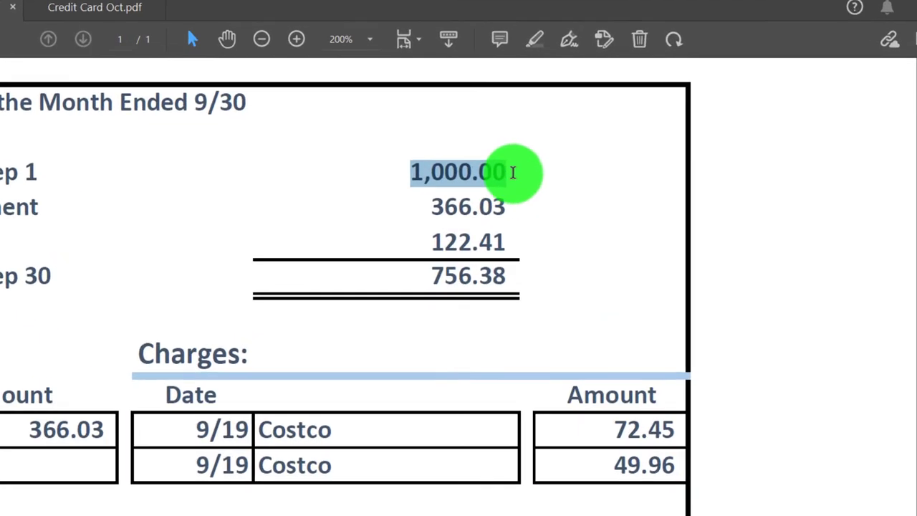
pyautogui.click(576, 136)
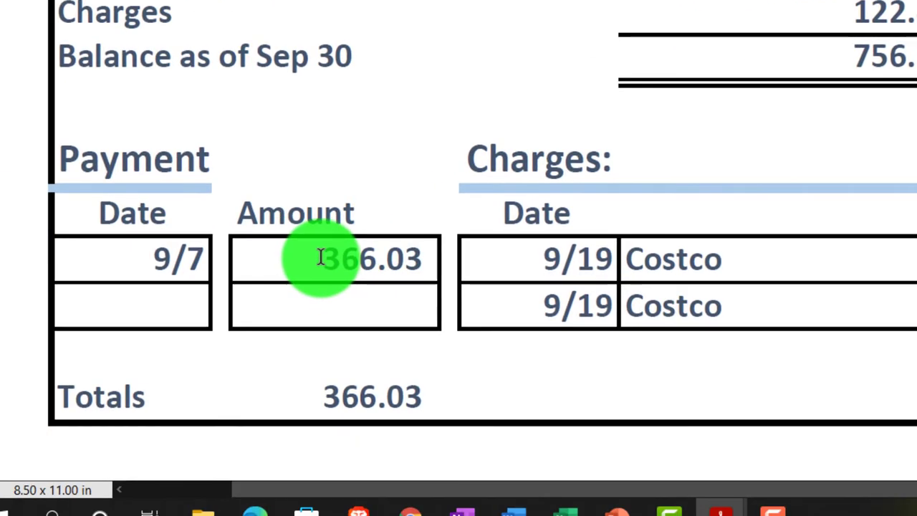
# - Highlight the amount of the 9/7 payment in the statement's Payment table
pyautogui.moveTo(93, 375); pyautogui.dragTo(242, 374)
pyautogui.moveTo(326, 262); pyautogui.dragTo(419, 260)
pyautogui.click(461, 229)
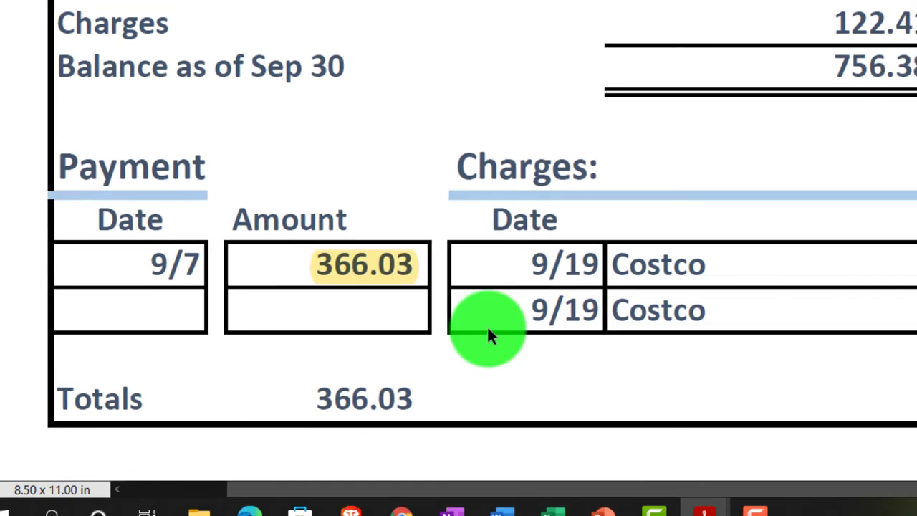
# - Return to the QuickBooks reconciliation in Chrome and mark the 09/07/2021 payment and both 09/19/2021 COSTCO charges as cleared
pyautogui.moveTo(410, 513)
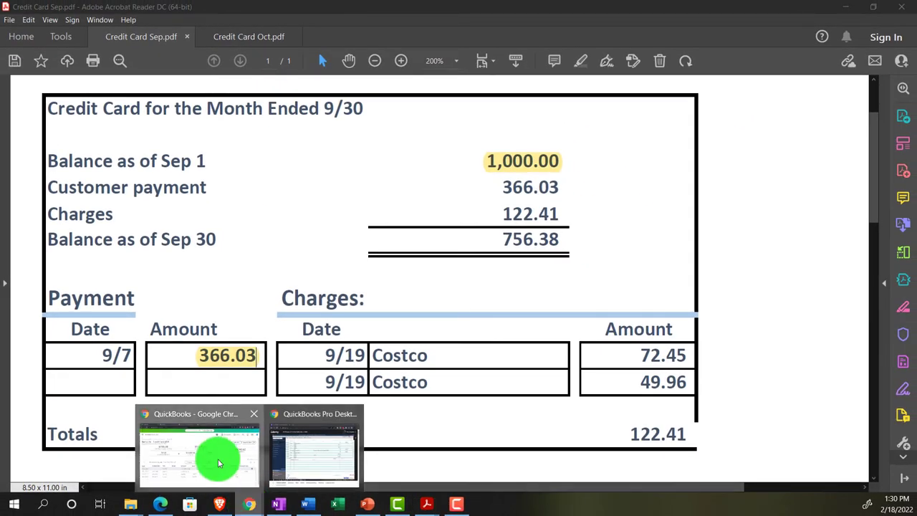
pyautogui.click(218, 462)
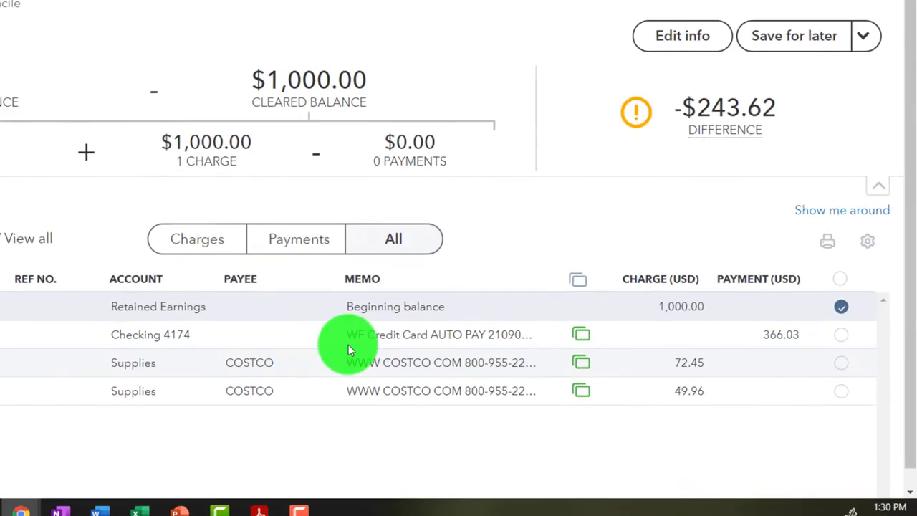
pyautogui.click(774, 211)
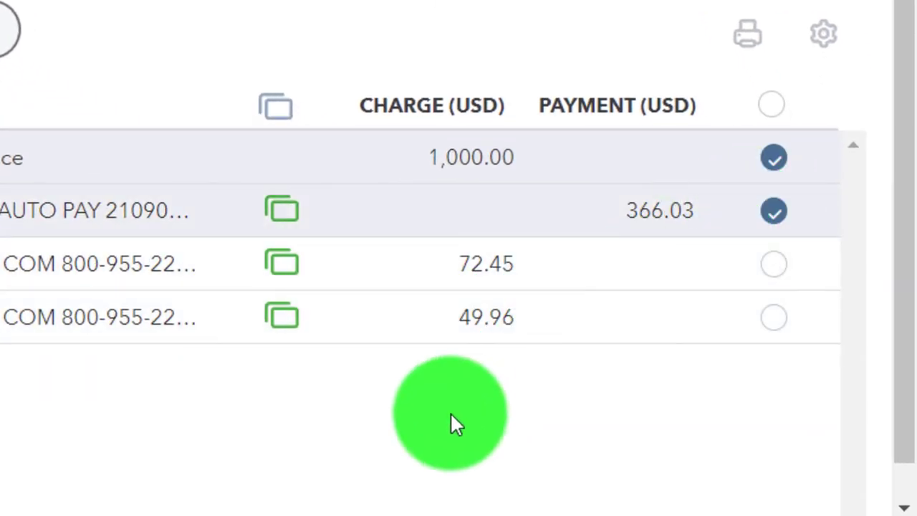
pyautogui.click(780, 319)
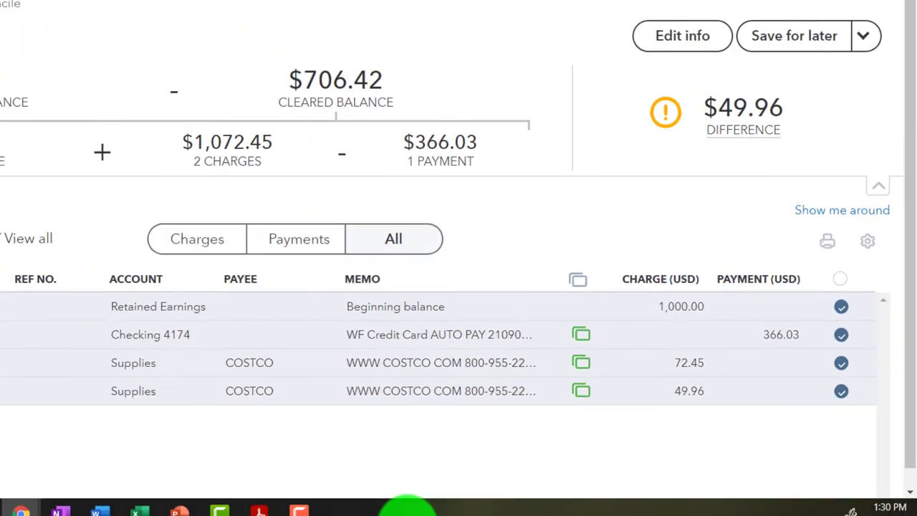
# - Switch to Credit Card Sep.pdf in Acrobat Reader and highlight the amounts of the two 9/19 Costco charges
pyautogui.moveTo(230, 501)
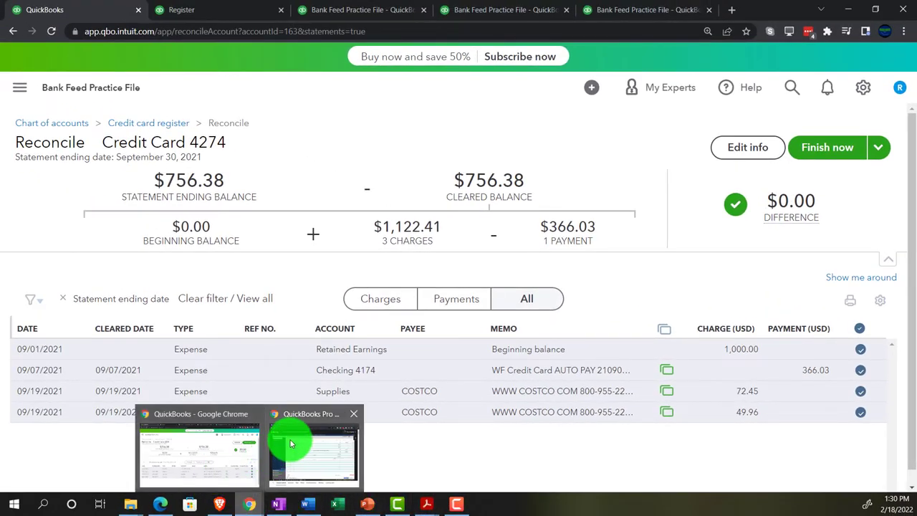
pyautogui.moveTo(376, 503)
pyautogui.moveTo(426, 504)
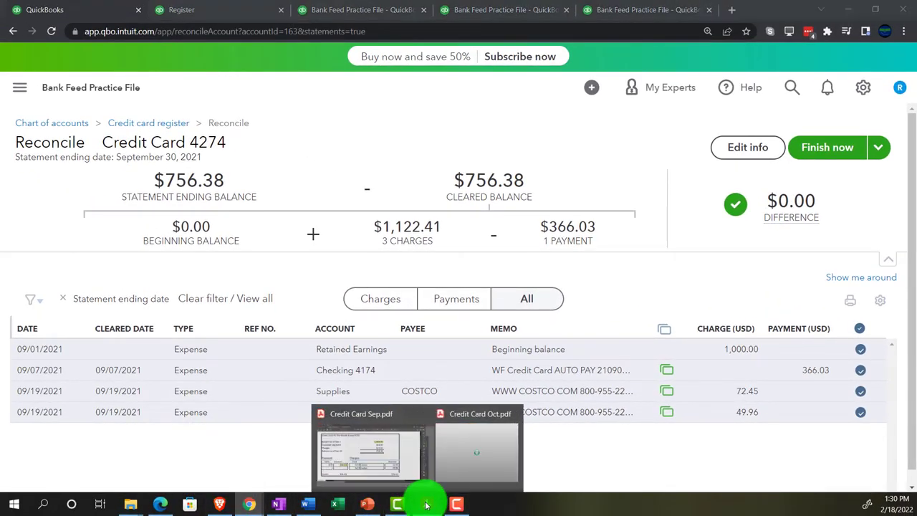
pyautogui.click(369, 453)
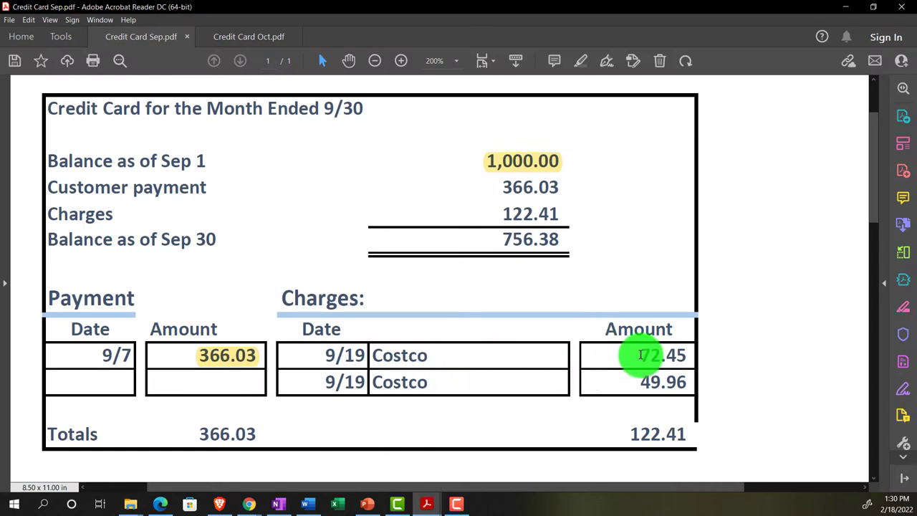
pyautogui.moveTo(637, 356); pyautogui.dragTo(686, 355)
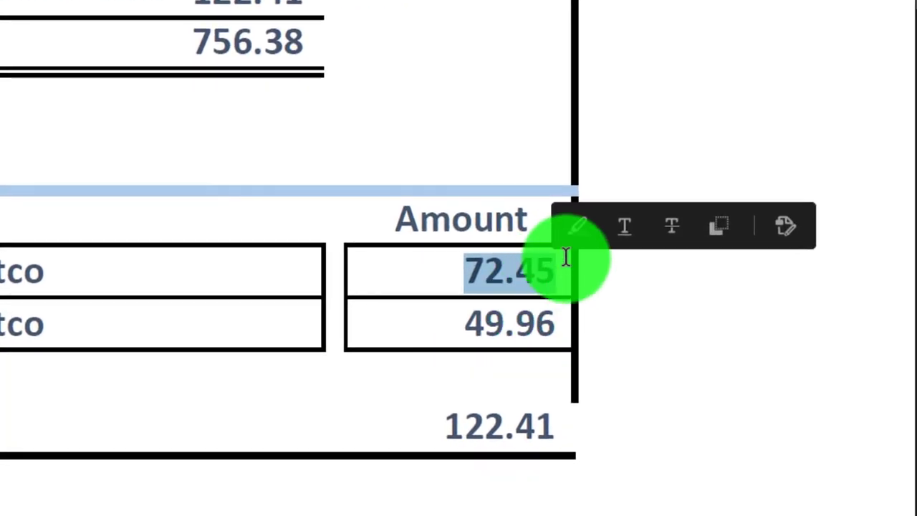
pyautogui.click(576, 228)
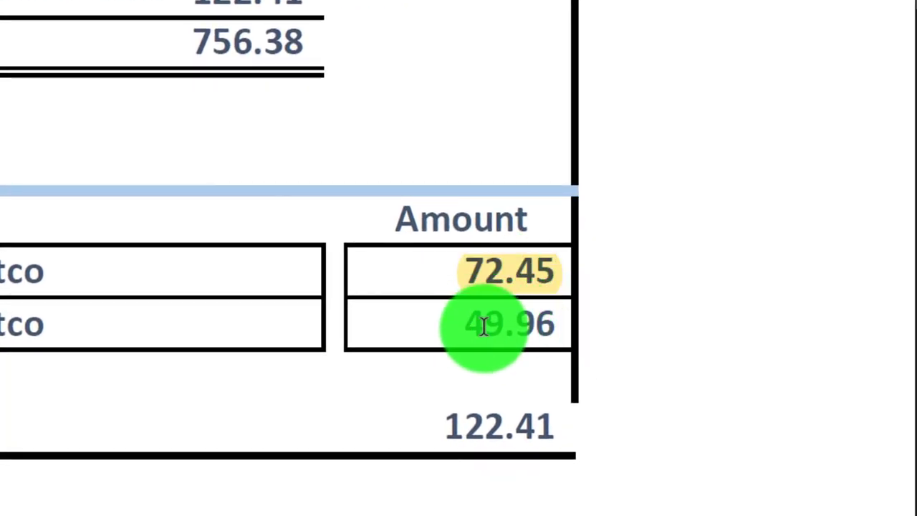
pyautogui.moveTo(466, 324); pyautogui.dragTo(562, 325)
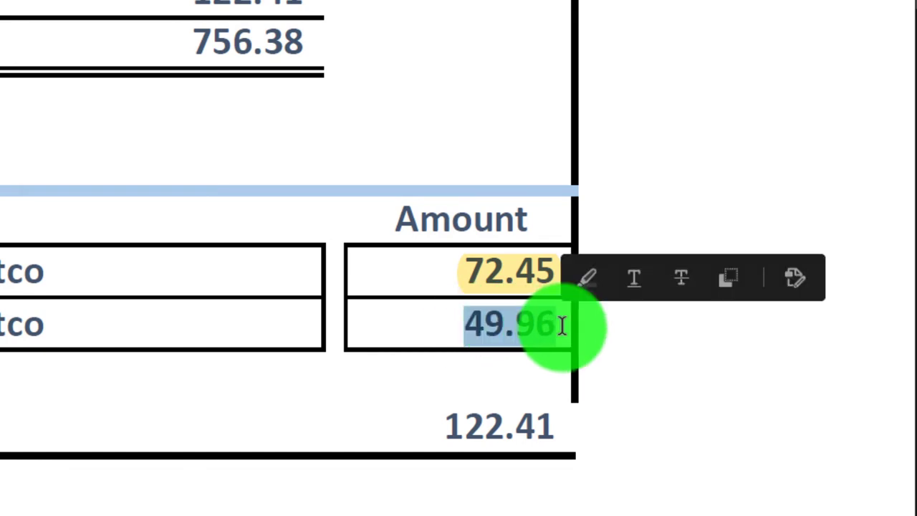
pyautogui.click(586, 277)
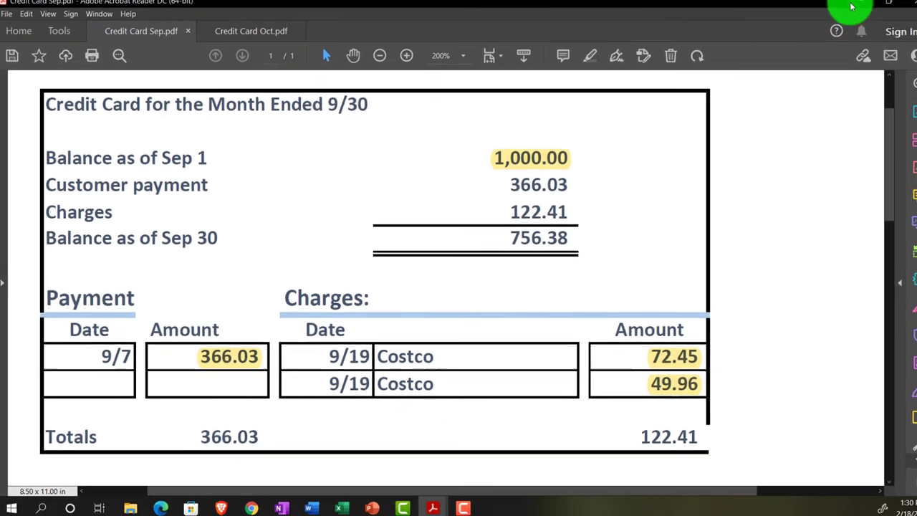
# - Minimize Acrobat Reader, finish the September 30, 2021 credit card reconciliation with Finish now, and dismiss the completion message
pyautogui.click(842, 10)
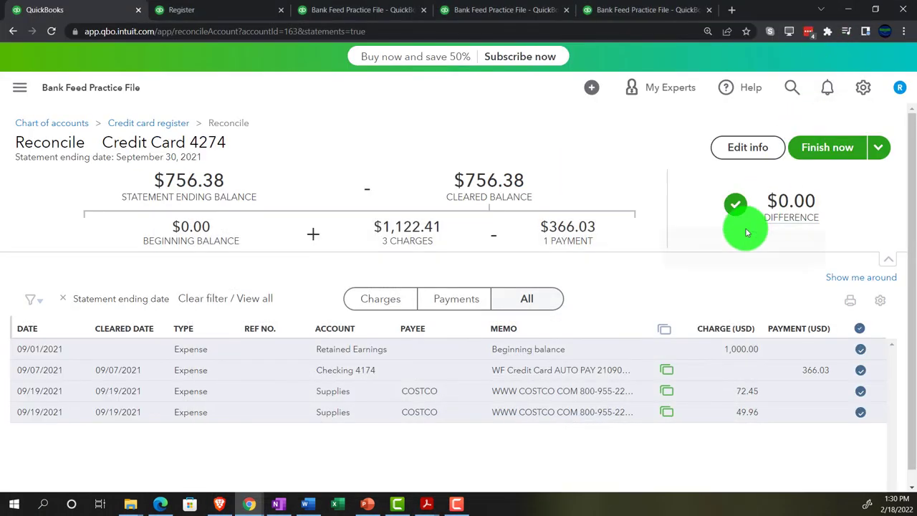
pyautogui.moveTo(745, 229)
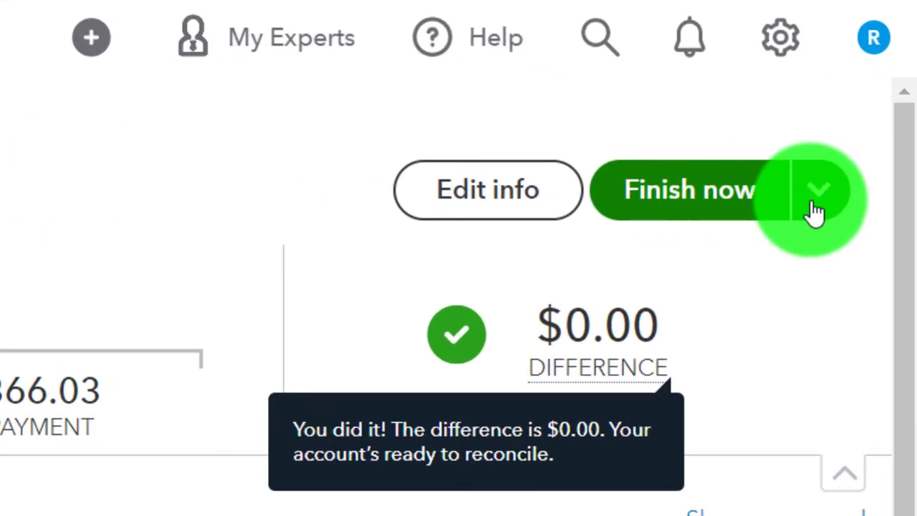
pyautogui.click(837, 205)
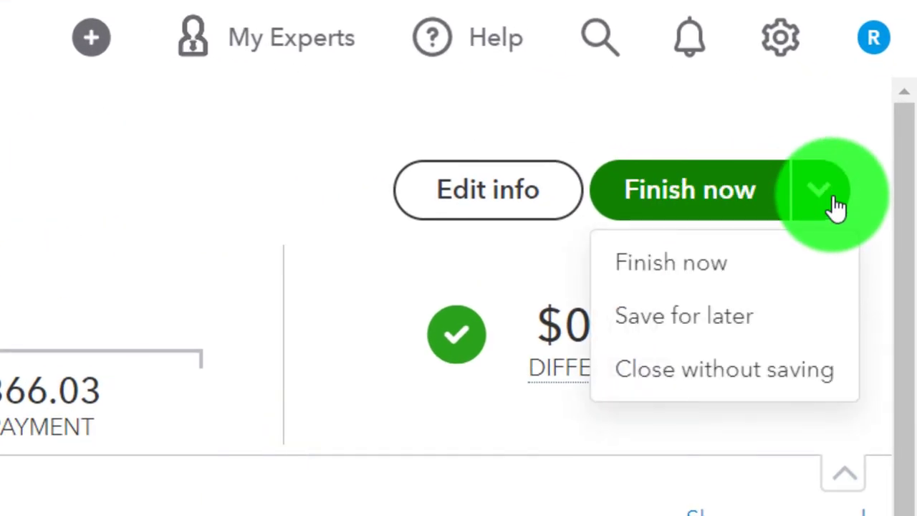
pyautogui.click(711, 284)
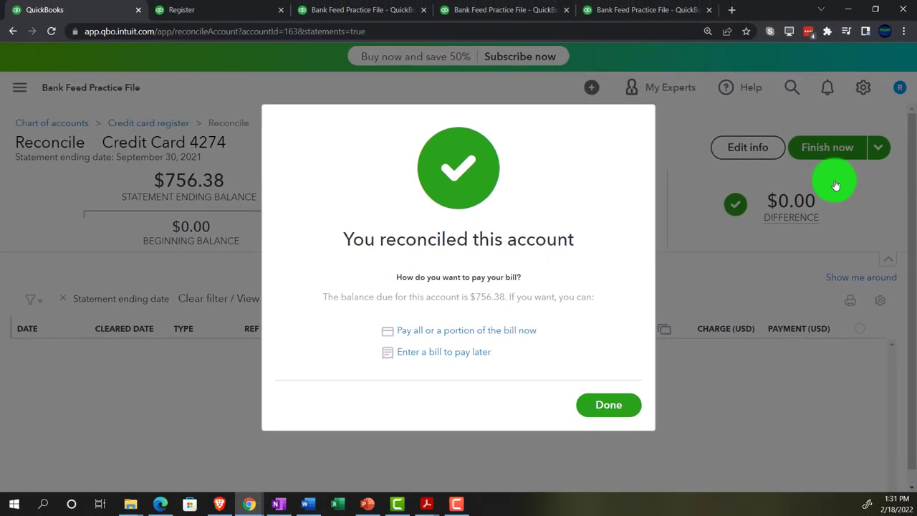
pyautogui.click(617, 406)
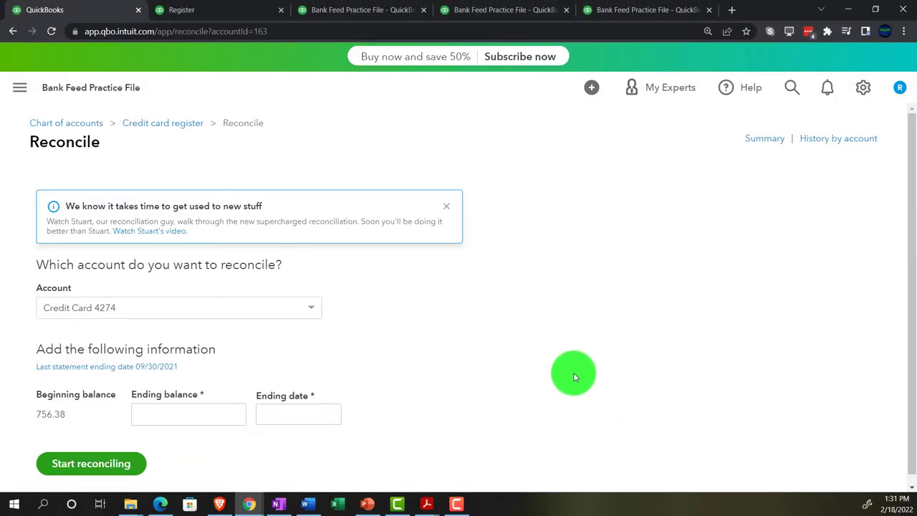
# - Dismiss the video notice on the Reconcile page and open the credit card's reconciliation History by account
pyautogui.scroll(-1, 573, 375)
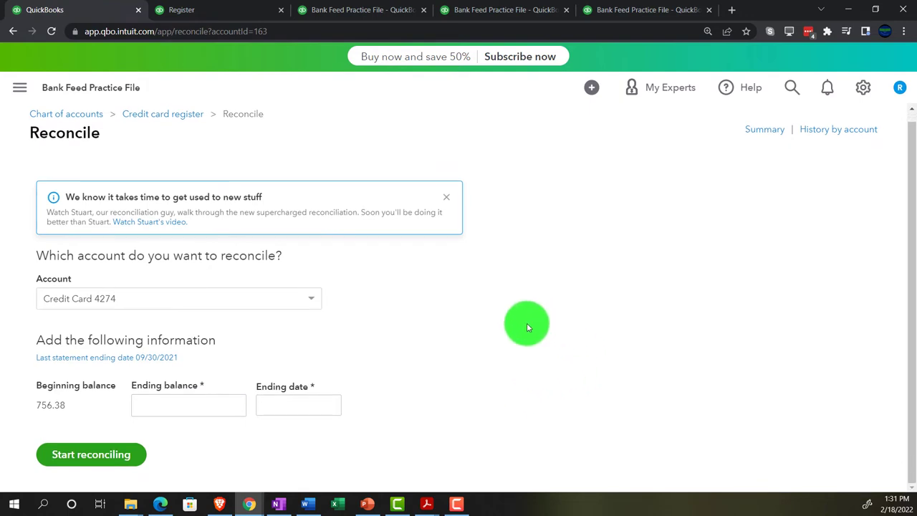
pyautogui.click(448, 198)
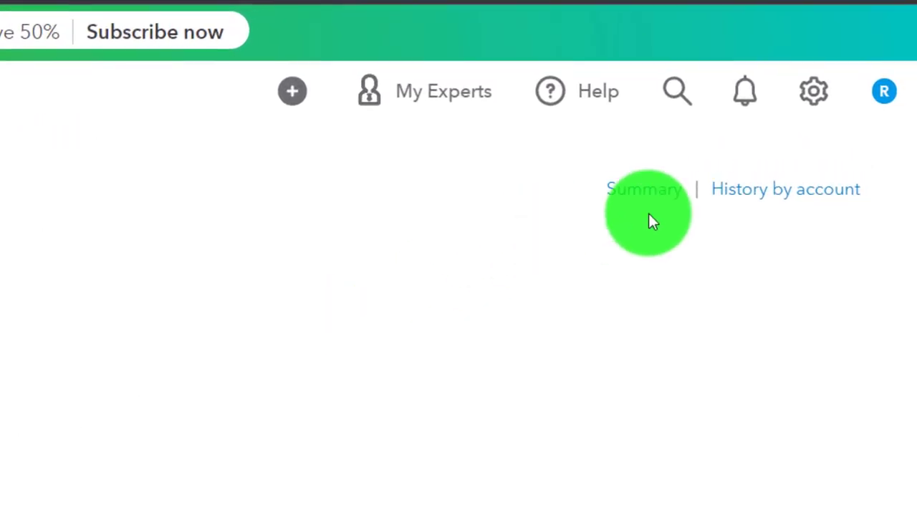
pyautogui.click(772, 203)
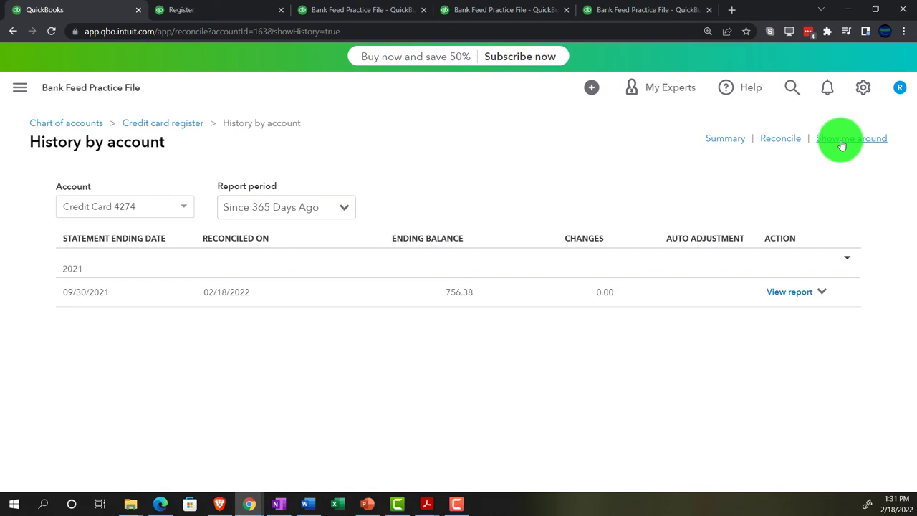
pyautogui.click(184, 207)
pyautogui.click(183, 207)
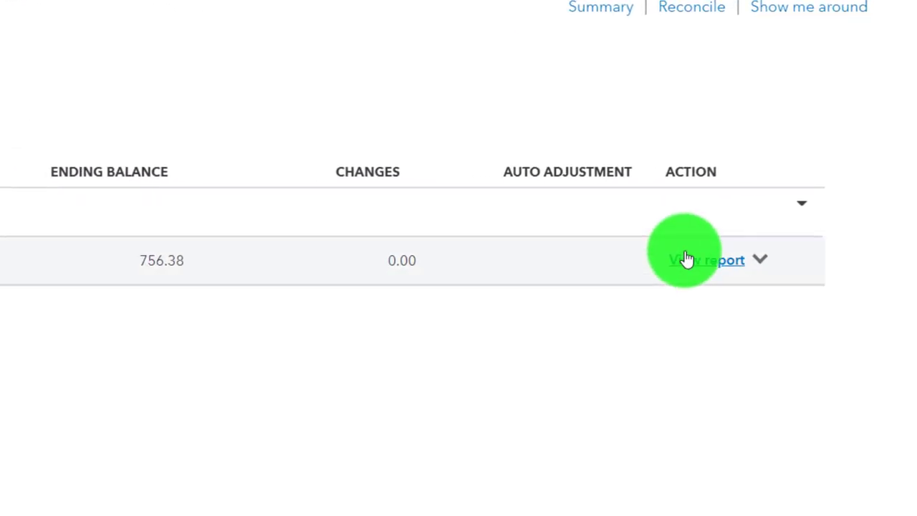
# - Open the reconciliation report for the 09/30/2021 statement and review its summary, cleared transactions, and additional information
pyautogui.click(686, 259)
pyautogui.scroll(-2, 659, 334)
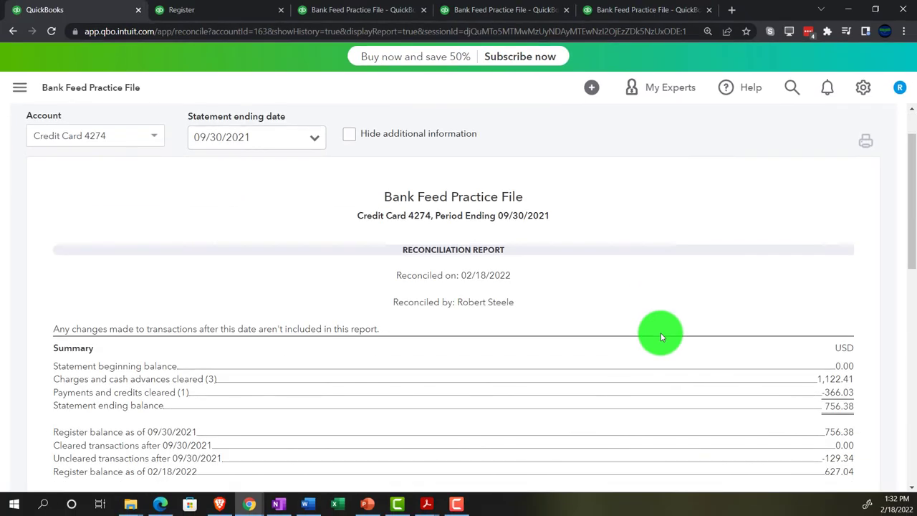
pyautogui.scroll(-1, 661, 337)
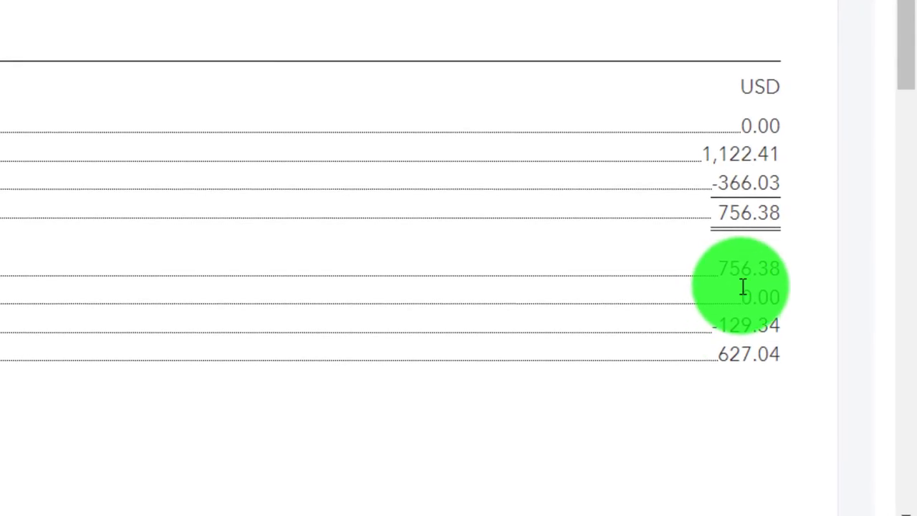
pyautogui.scroll(-9, 608, 308)
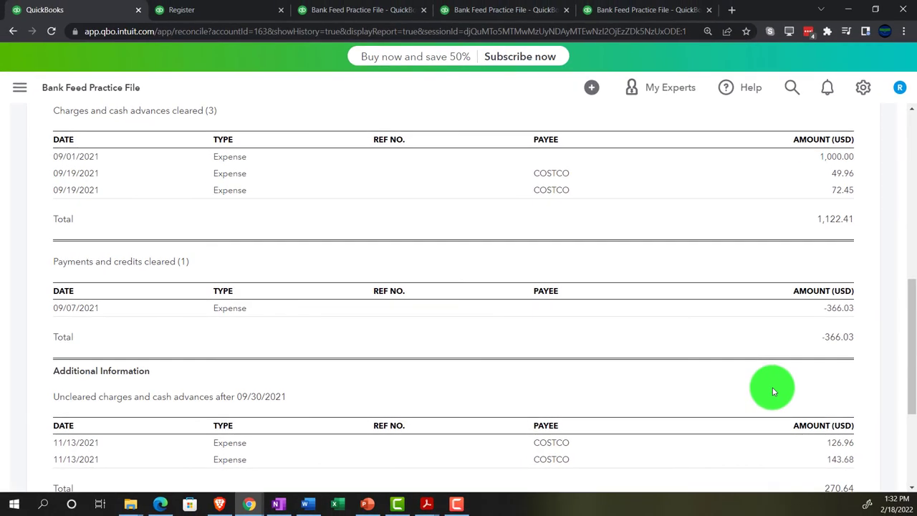
pyautogui.scroll(3, 774, 391)
pyautogui.scroll(1, 773, 391)
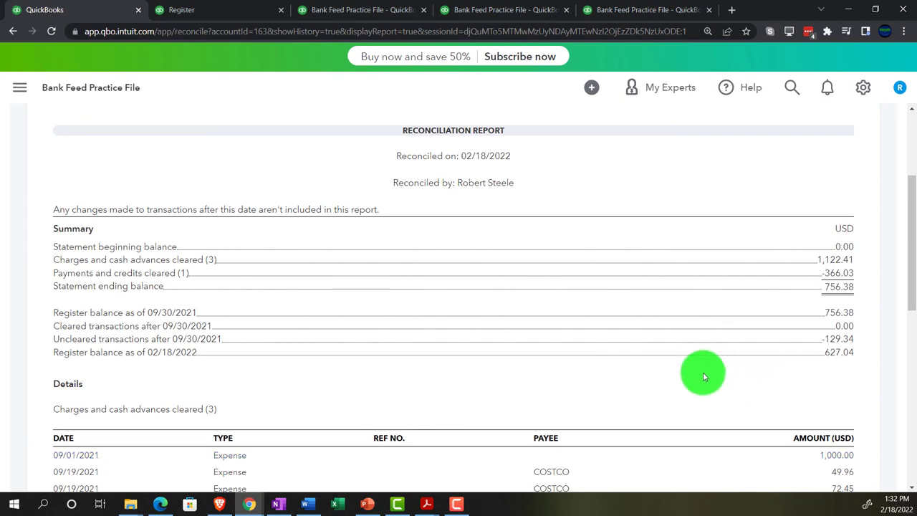
# - Switch to the balance sheet report, enlarge the page, and check the credit card balance under Credit Cards
pyautogui.click(354, 10)
pyautogui.hotkey('ctrl', '+')
pyautogui.hotkey('ctrl', '+')
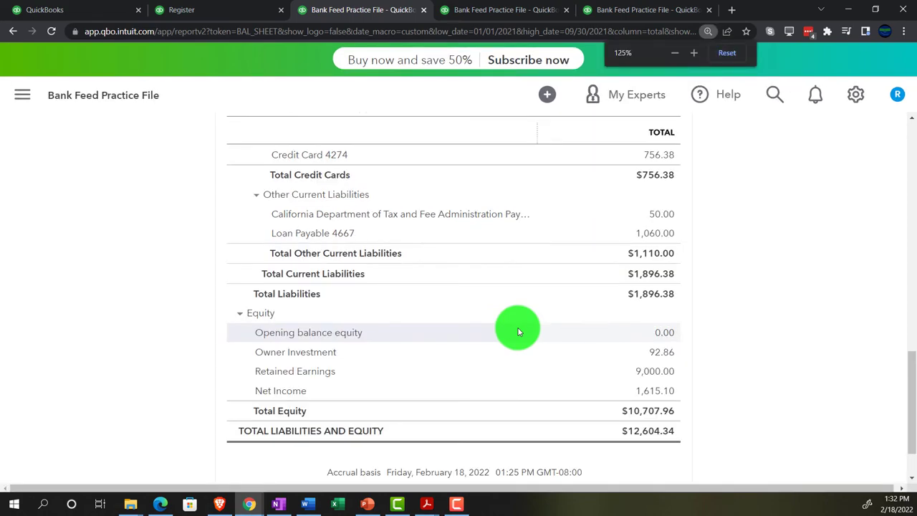
pyautogui.scroll(1, 585, 251)
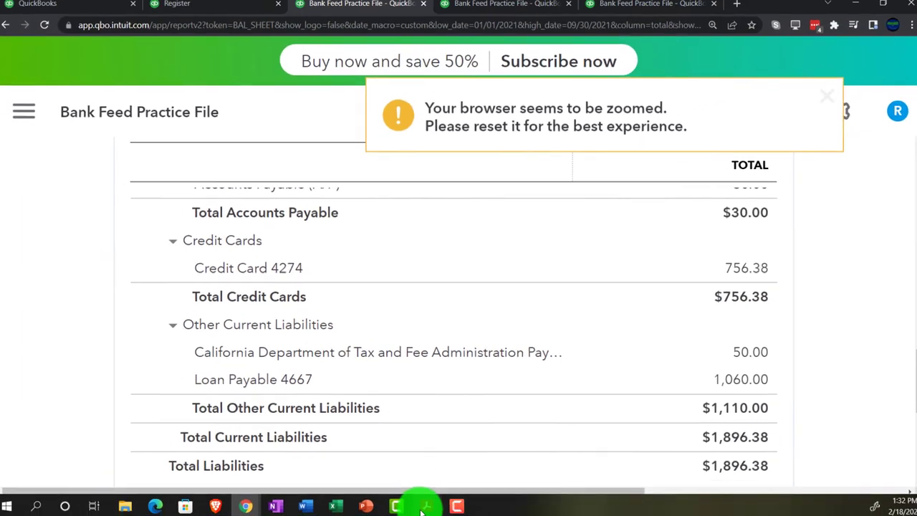
# - Review the October balances and payment in Credit Card Oct.pdf in Acrobat Reader, and return to the balance sheet in Chrome
pyautogui.moveTo(423, 508)
pyautogui.click(370, 456)
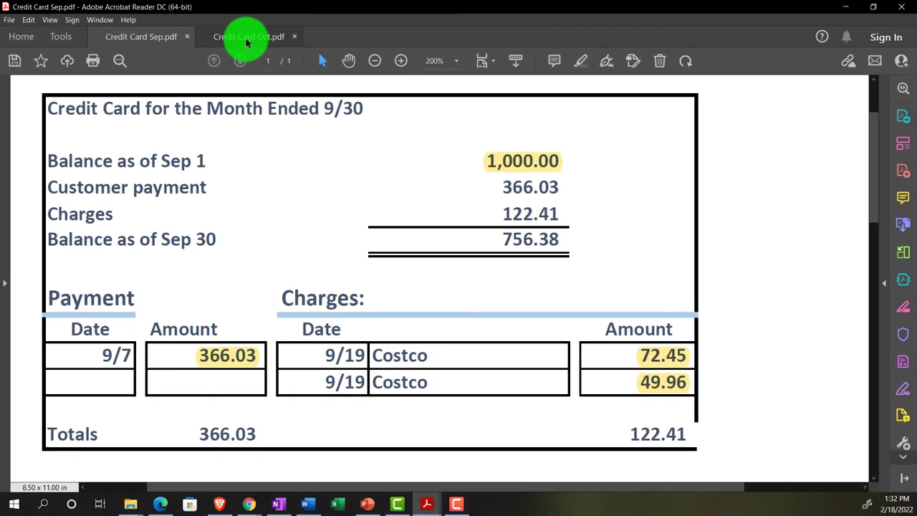
pyautogui.click(246, 40)
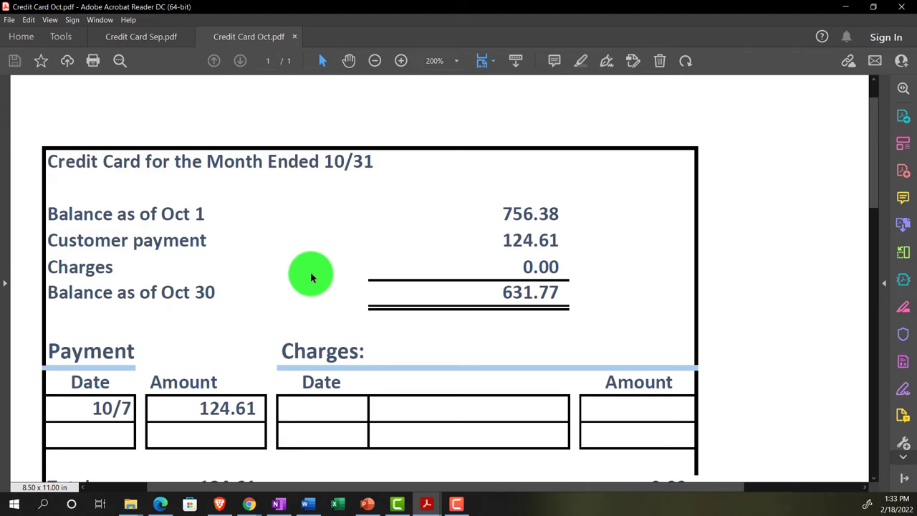
pyautogui.moveTo(389, 485); pyautogui.dragTo(372, 485)
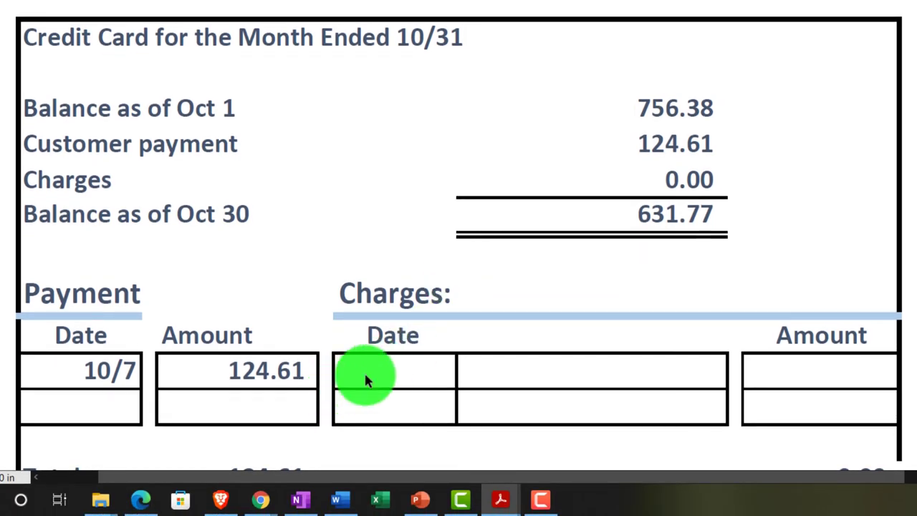
pyautogui.moveTo(271, 509)
pyautogui.click(197, 433)
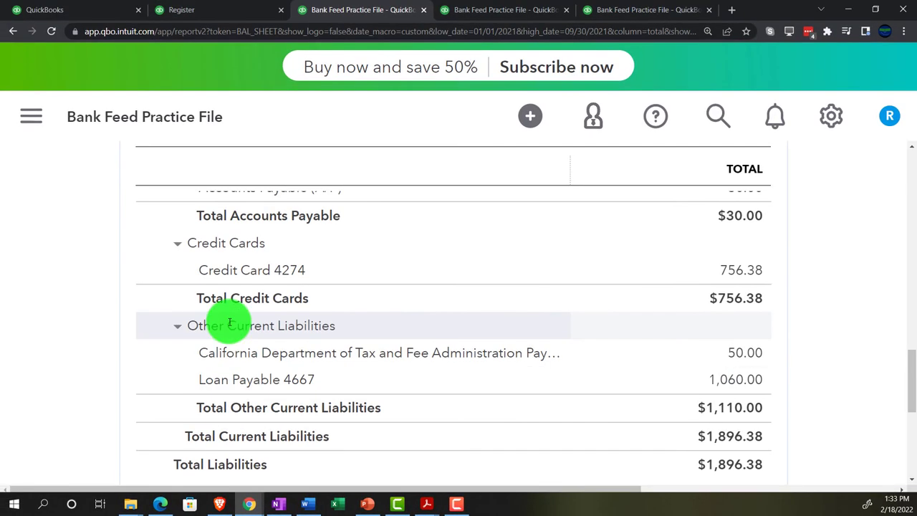
# - Return to the reconciliation report, dismiss the browser zoom notice, and open the credit card register from it
pyautogui.click(121, 10)
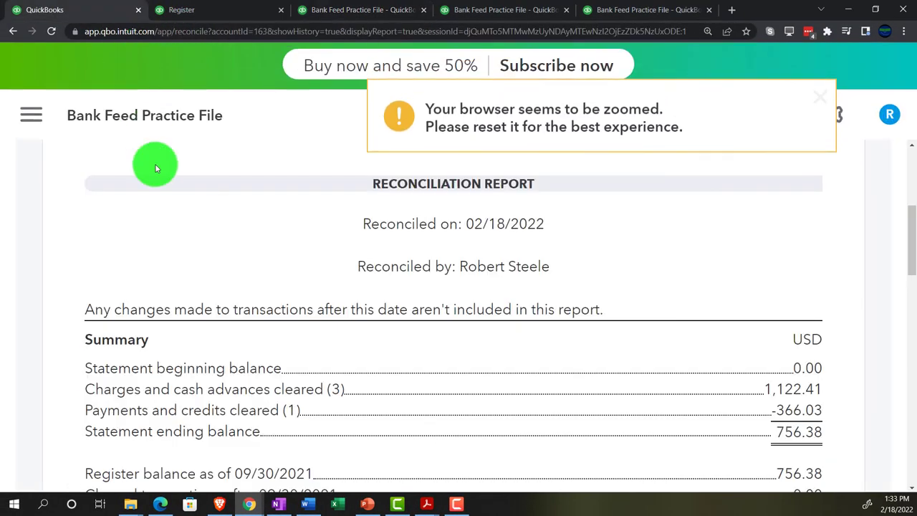
pyautogui.scroll(1, 518, 251)
pyautogui.click(821, 99)
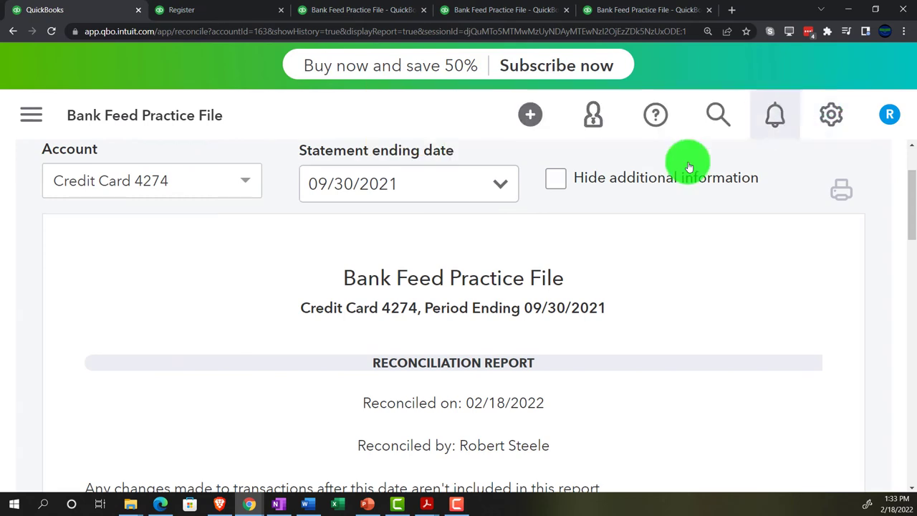
pyautogui.scroll(2, 473, 272)
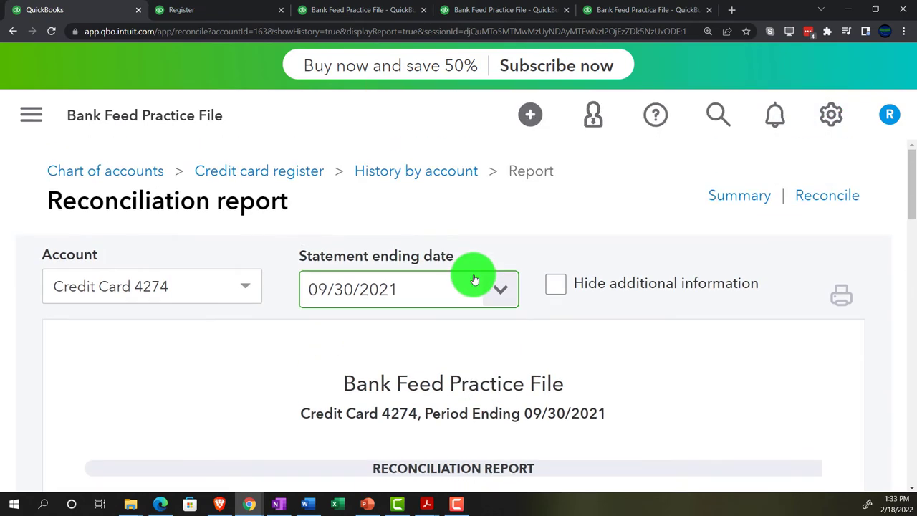
pyautogui.click(261, 176)
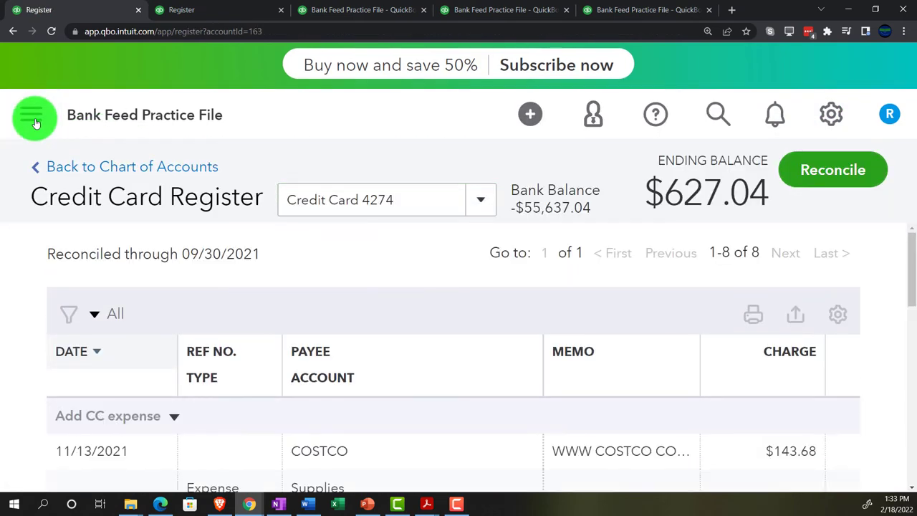
# - Open the Reconcile page under Bookkeeping and select the credit card as the account to reconcile
pyautogui.click(31, 114)
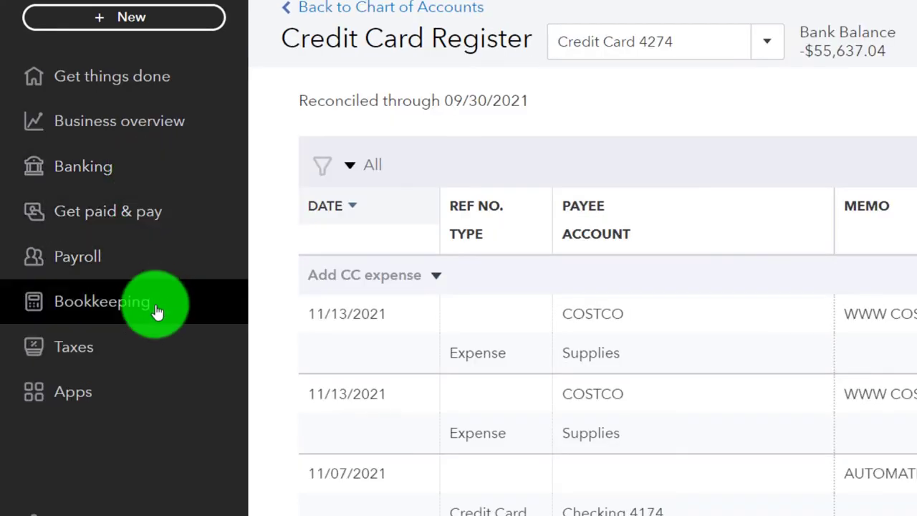
pyautogui.click(157, 310)
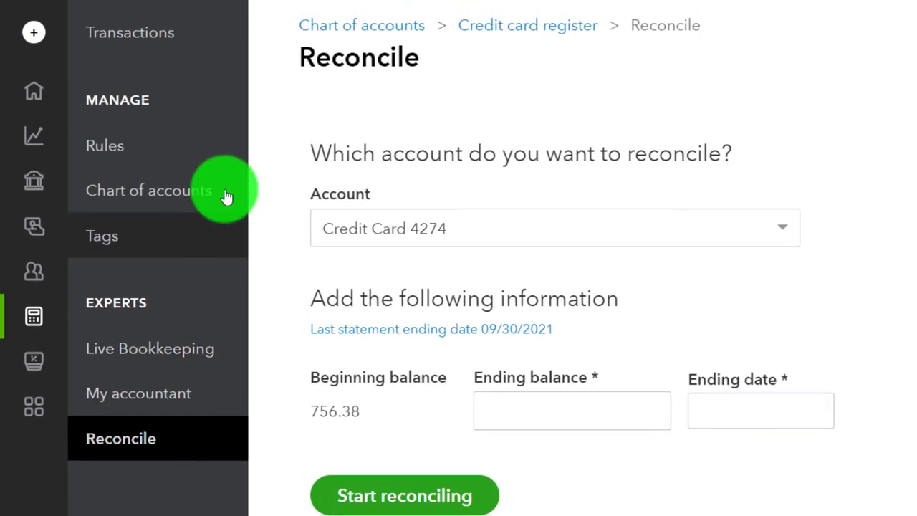
pyautogui.click(250, 138)
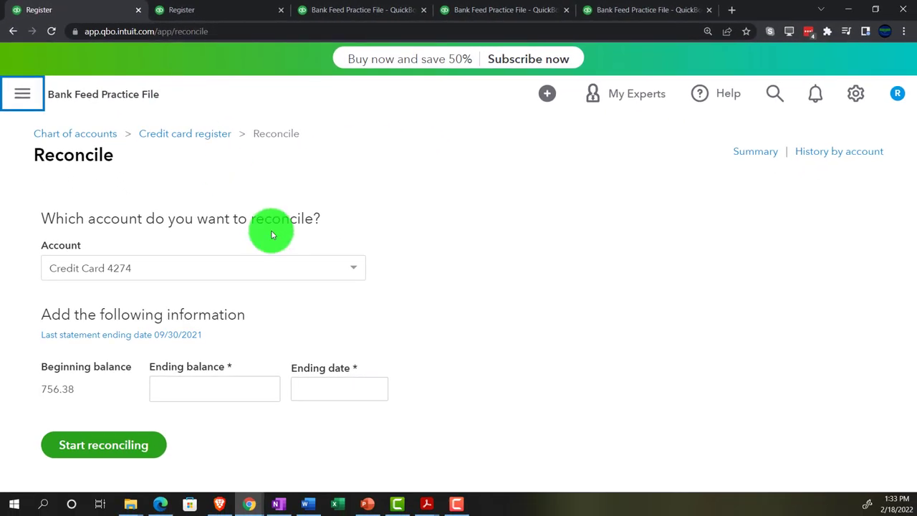
pyautogui.click(381, 288)
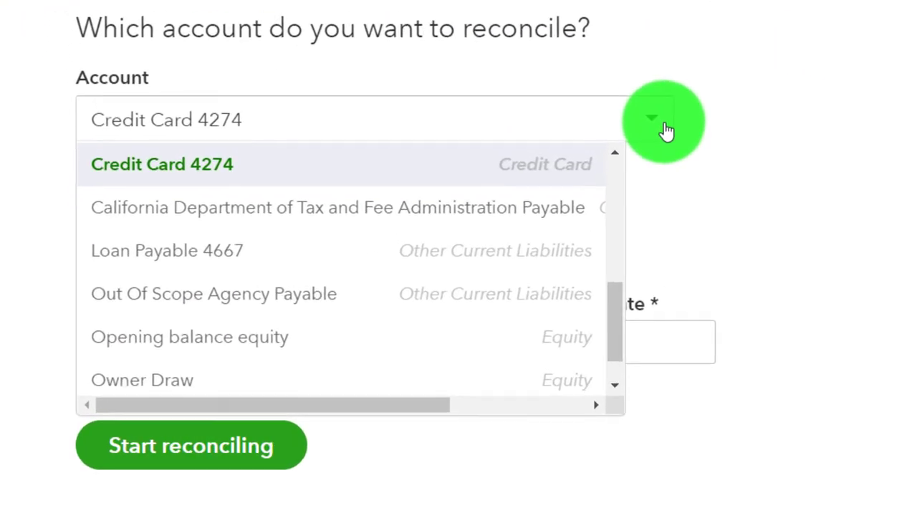
pyautogui.click(494, 210)
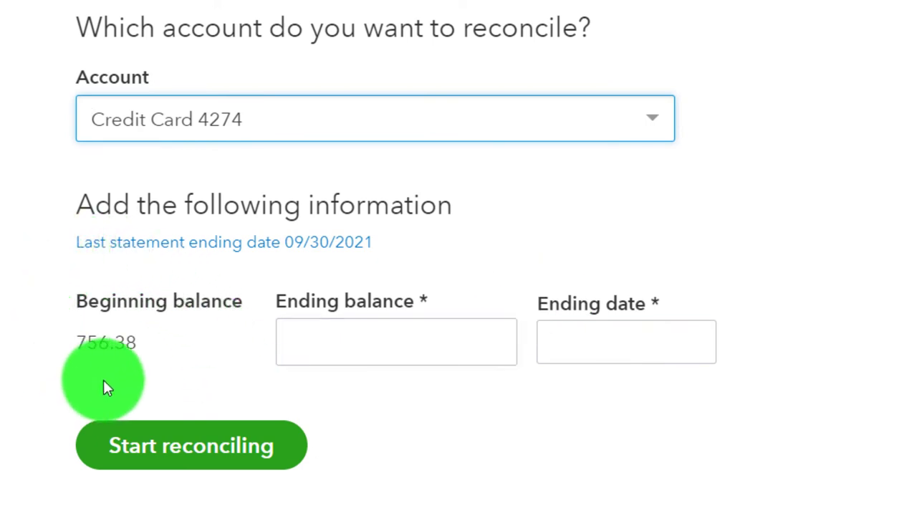
pyautogui.click(317, 337)
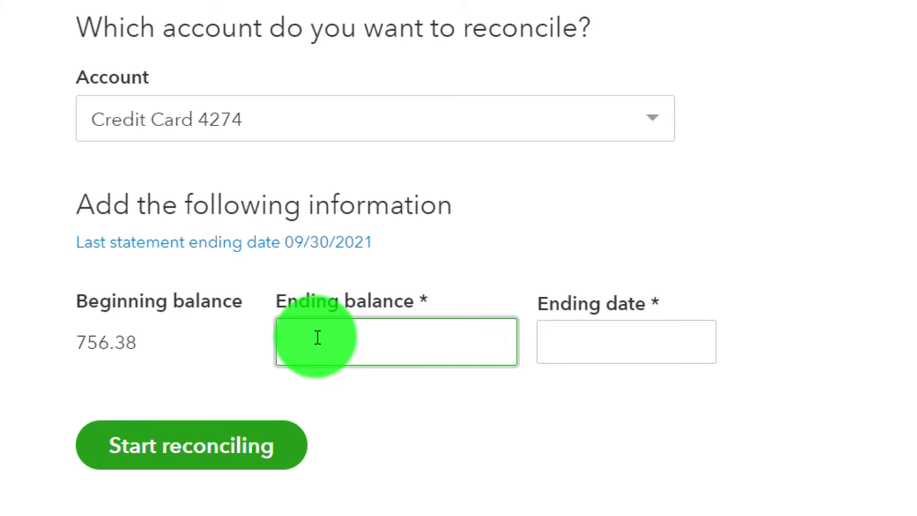
pyautogui.write('10')
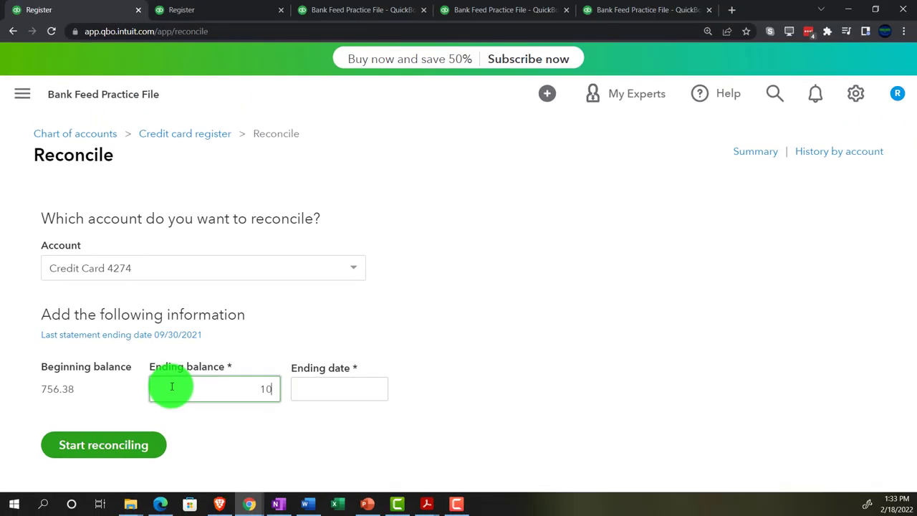
pyautogui.write('3,021')
pyautogui.press('Tab')
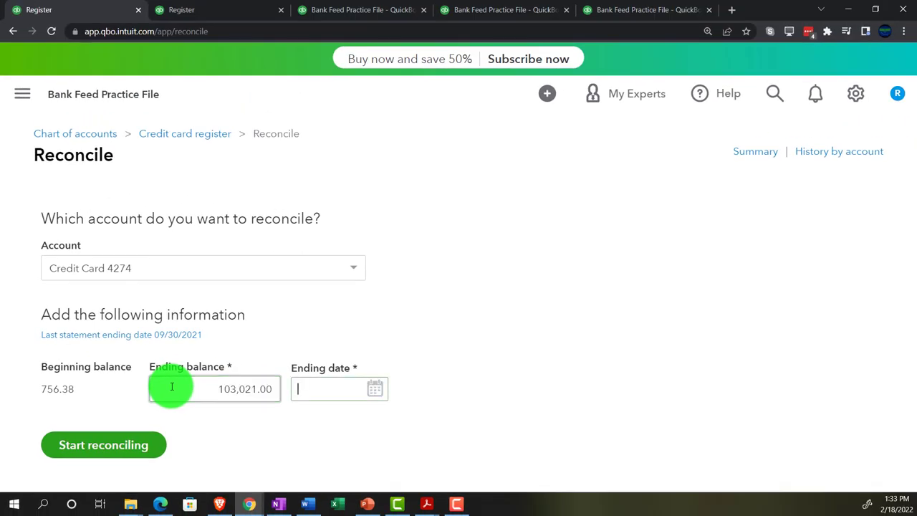
# - Switch to the balance sheet report and set its period end date to 10/30/2021
pyautogui.click(319, 14)
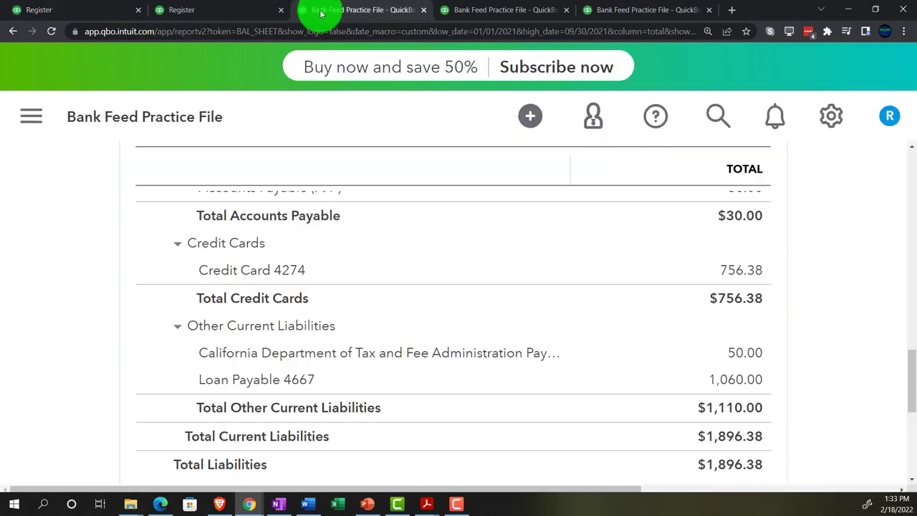
pyautogui.scroll(3, 353, 286)
pyautogui.scroll(10, 352, 286)
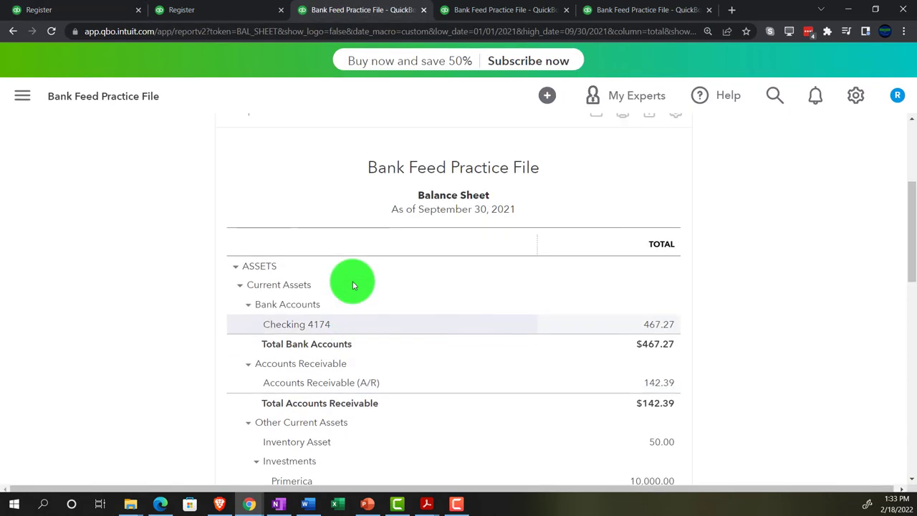
pyautogui.click(384, 208)
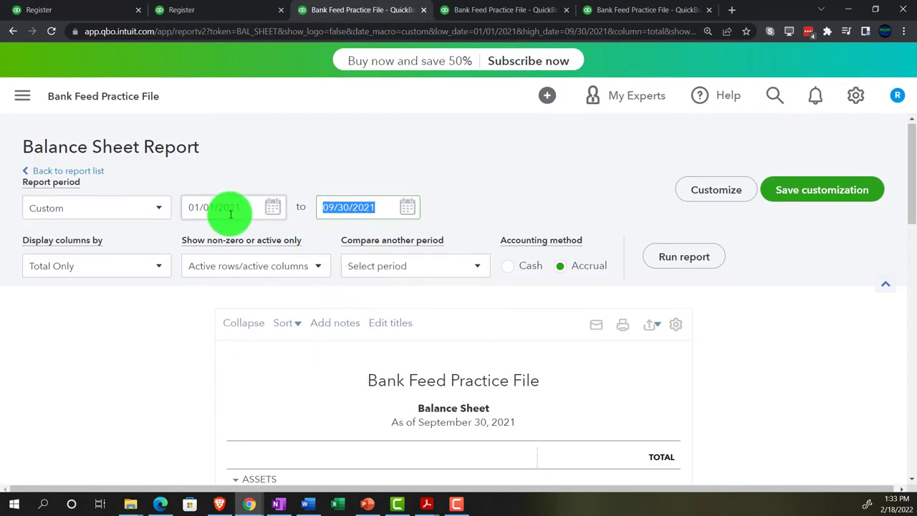
pyautogui.write('10/')
pyautogui.write('30')
pyautogui.press('Tab')
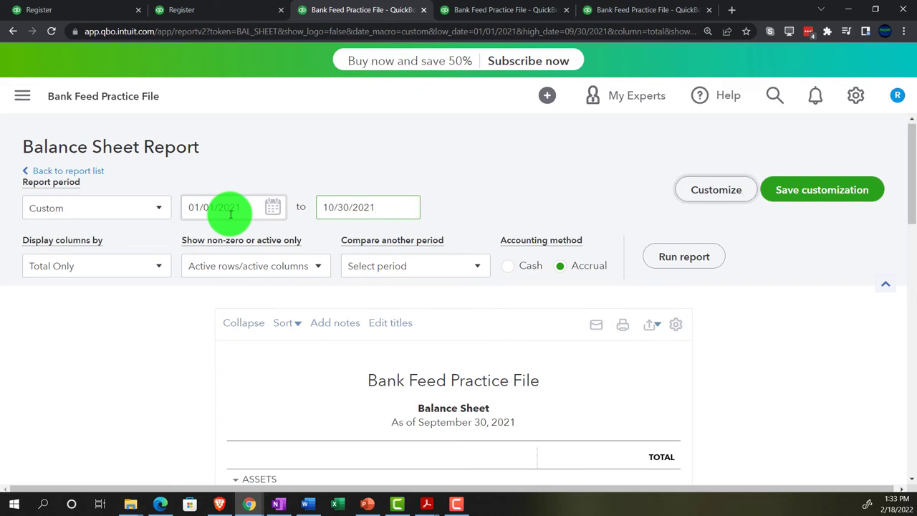
# - Compare the credit card balance on the updated balance sheet with Credit Card Oct.pdf in Acrobat Reader, and return to Chrome
pyautogui.scroll(-8, 620, 289)
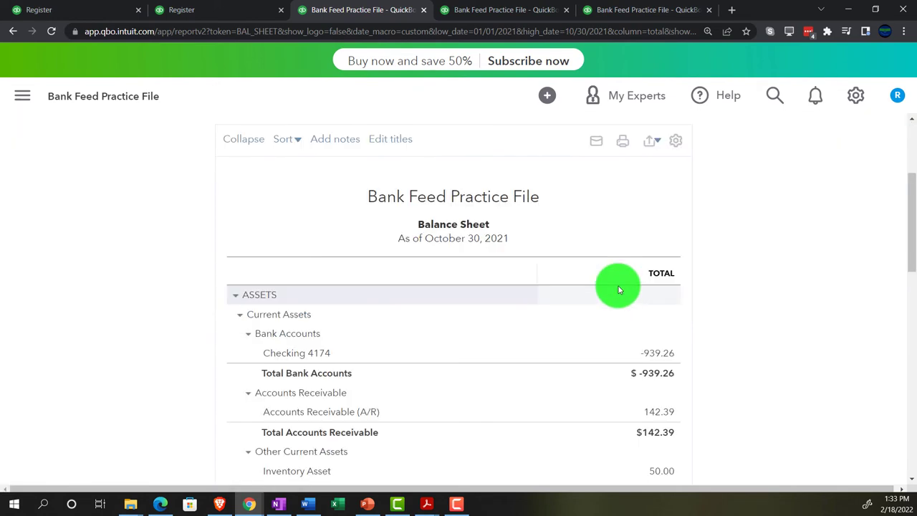
pyautogui.scroll(-1, 618, 287)
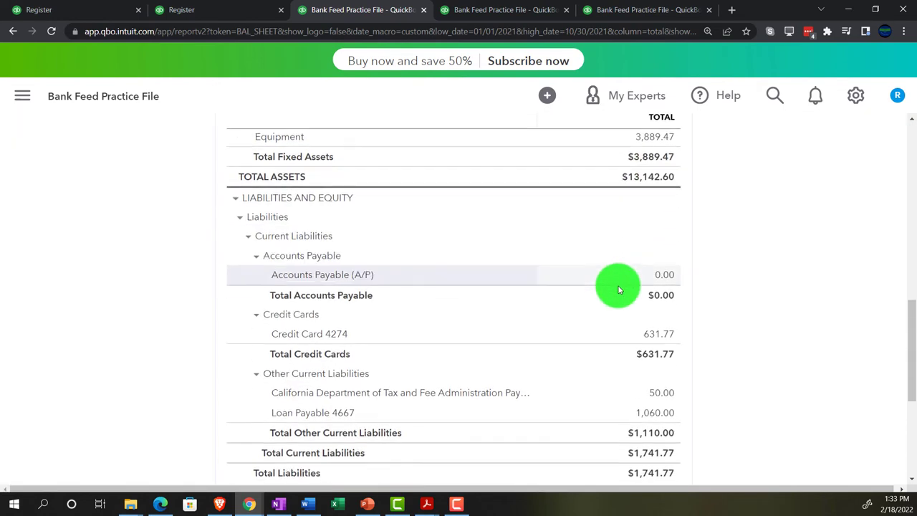
pyautogui.scroll(1, 623, 351)
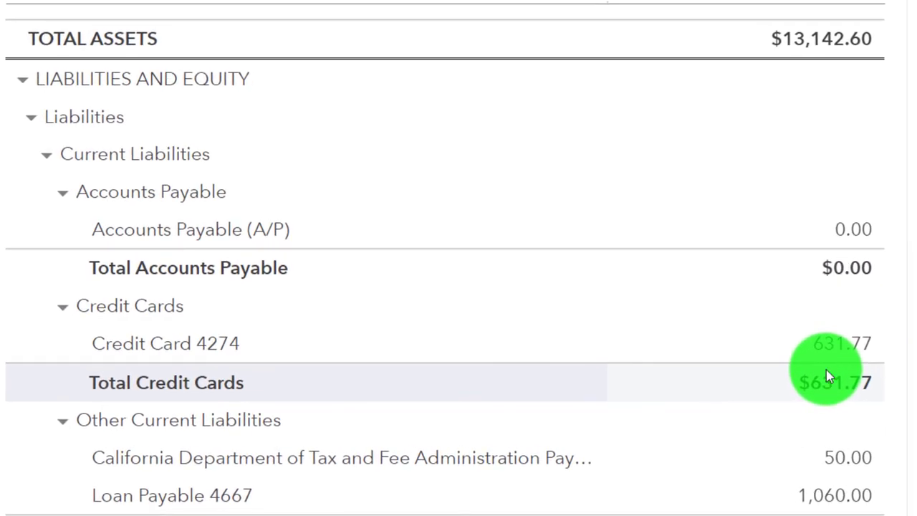
pyautogui.scroll(-1, 760, 295)
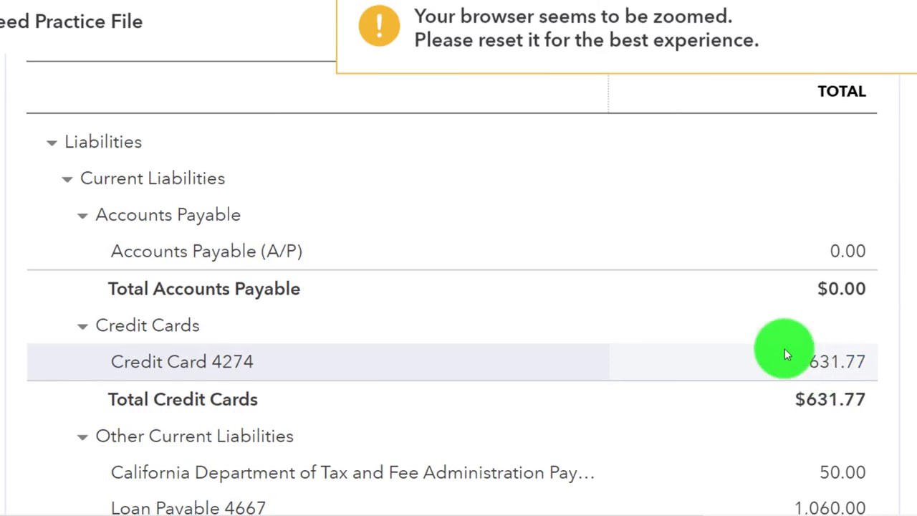
pyautogui.moveTo(427, 504)
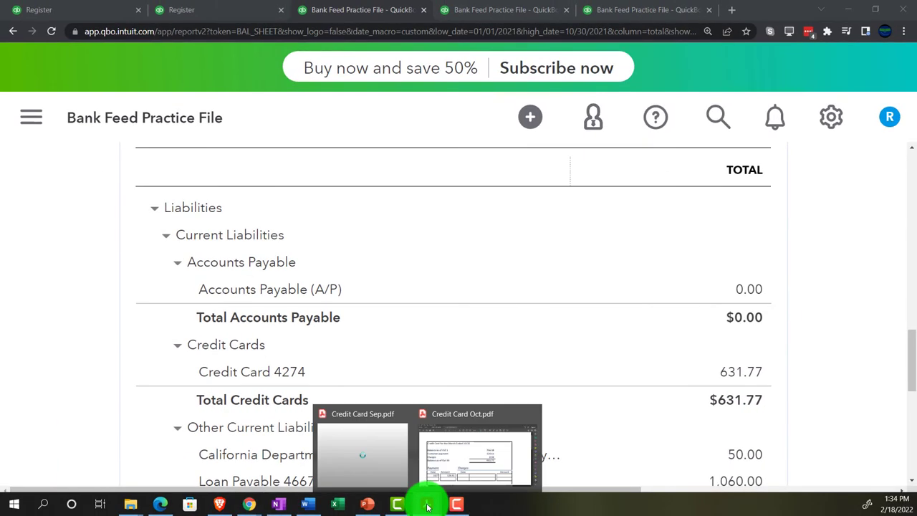
pyautogui.click(390, 470)
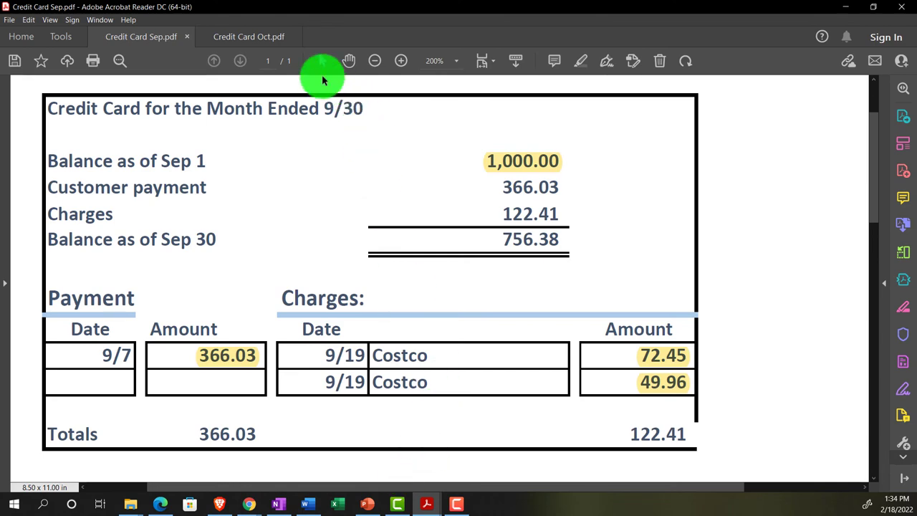
pyautogui.click(246, 36)
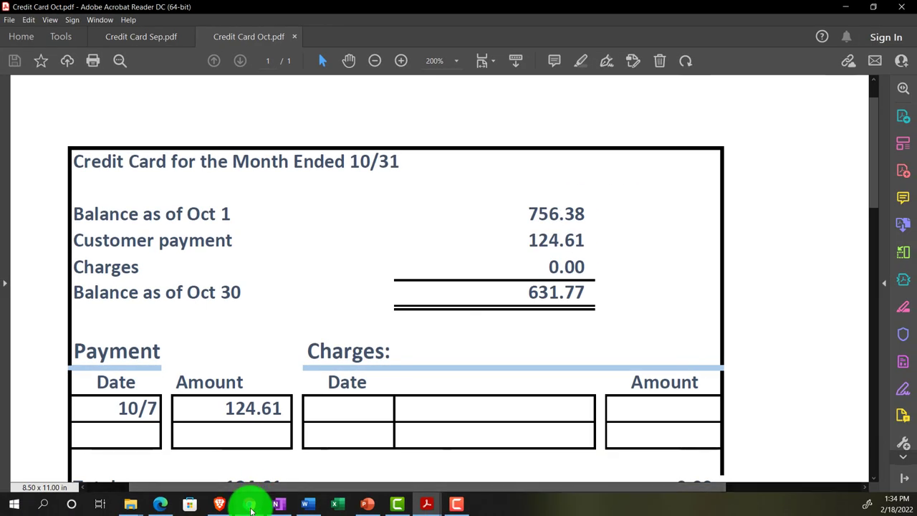
pyautogui.moveTo(249, 505)
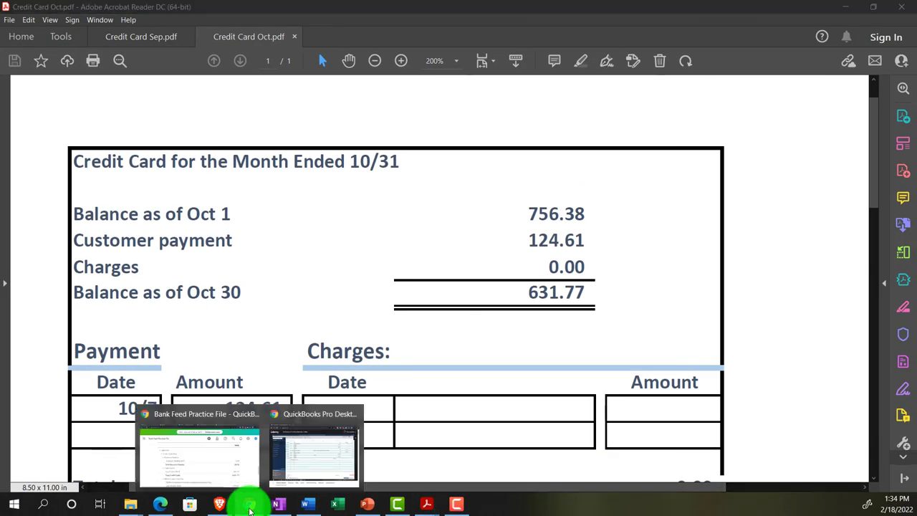
pyautogui.click(215, 467)
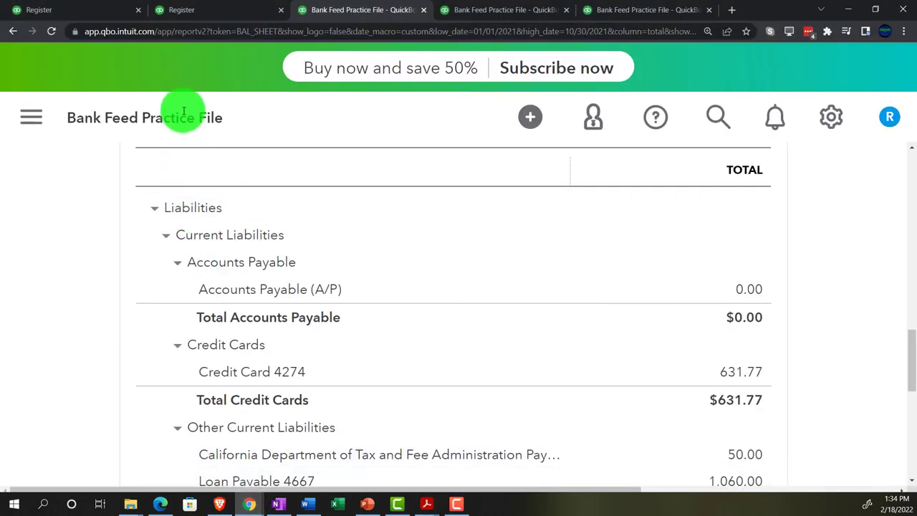
# - Return to the Reconcile page, enlarge it, and check the October ending balance in Credit Card Oct.pdf in Acrobat Reader
pyautogui.click(113, 12)
pyautogui.hotkey('ctrl', '+')
pyautogui.hotkey('ctrl', '+')
pyautogui.scroll(-2, 179, 246)
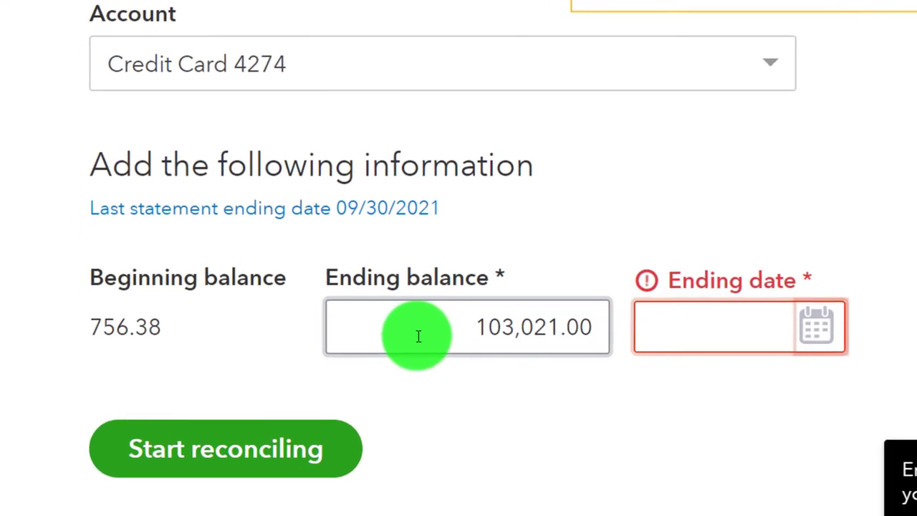
pyautogui.moveTo(268, 359); pyautogui.dragTo(399, 355)
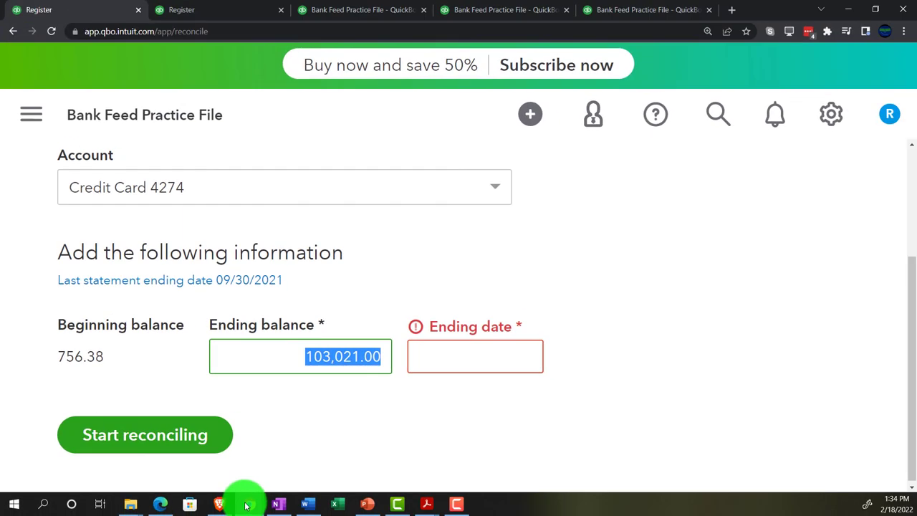
pyautogui.click(426, 506)
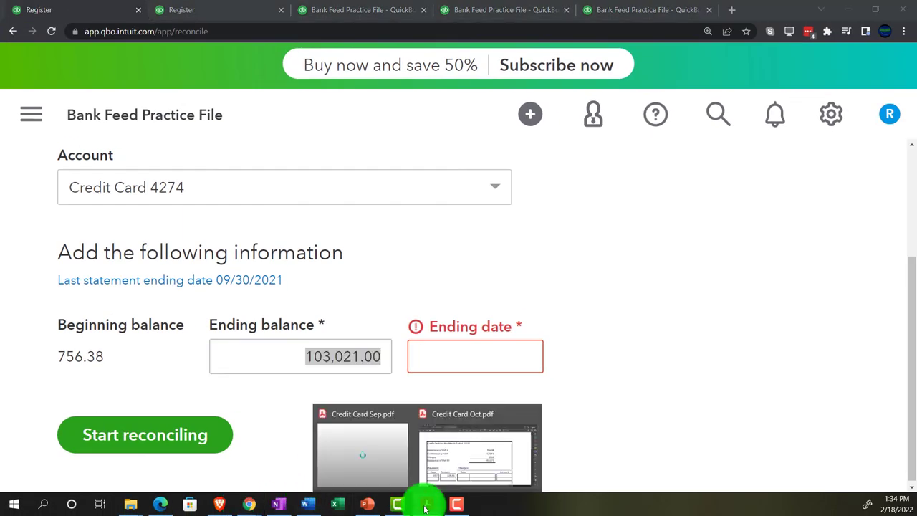
pyautogui.click(490, 455)
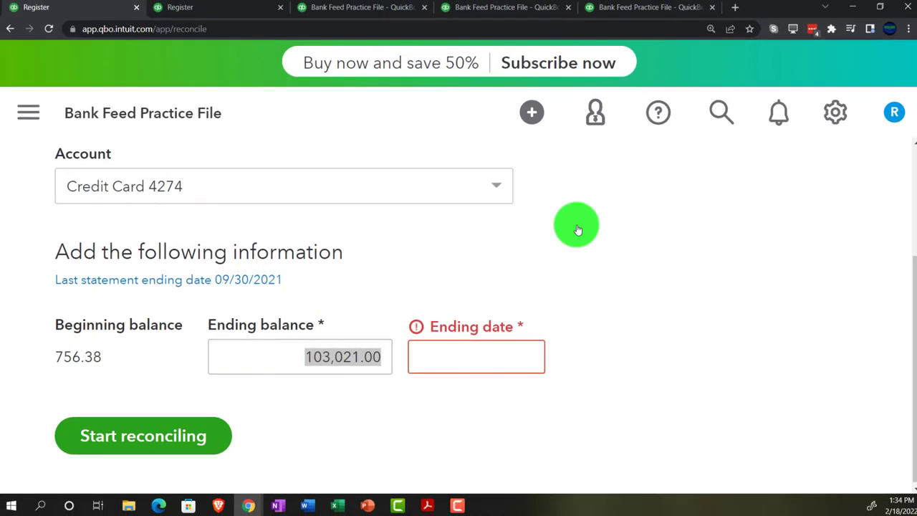
pyautogui.moveTo(322, 354); pyautogui.dragTo(424, 354)
pyautogui.write('1031')
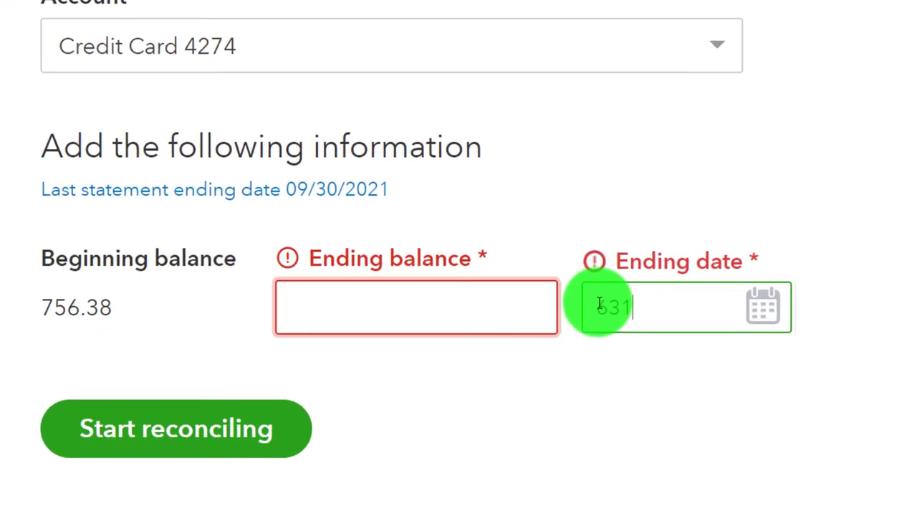
pyautogui.press('BackSpace')
pyautogui.press('BackSpace')
pyautogui.press('BackSpace')
pyautogui.press('BackSpace')
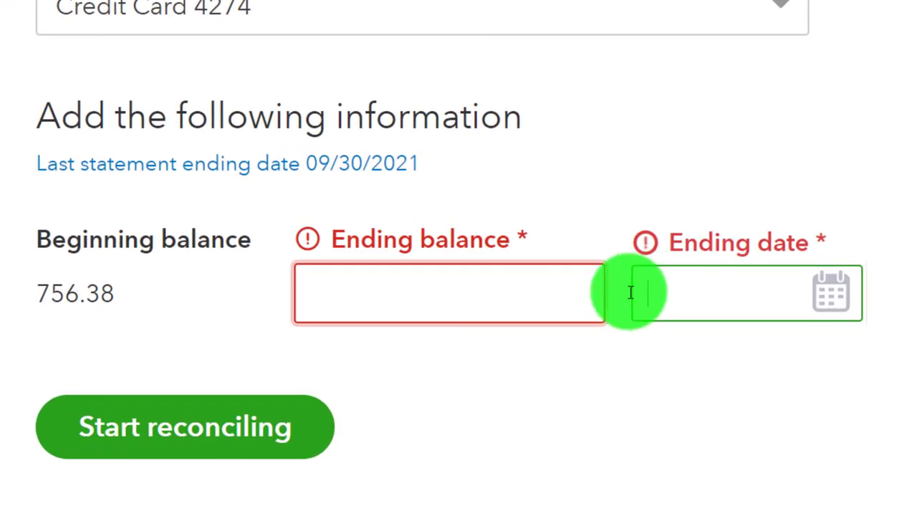
# - Set the ending balance of the credit card reconciliation to 631.77
pyautogui.click(585, 288)
pyautogui.write('631.77')
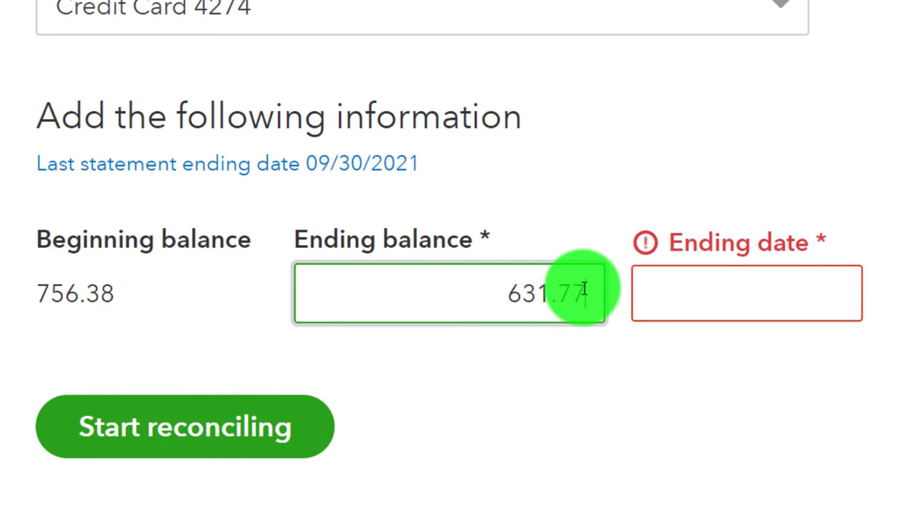
pyautogui.press('Tab')
# - Set the reconciliation's ending date to 10/31/2021 and start reconciling the credit card account
pyautogui.click(809, 288)
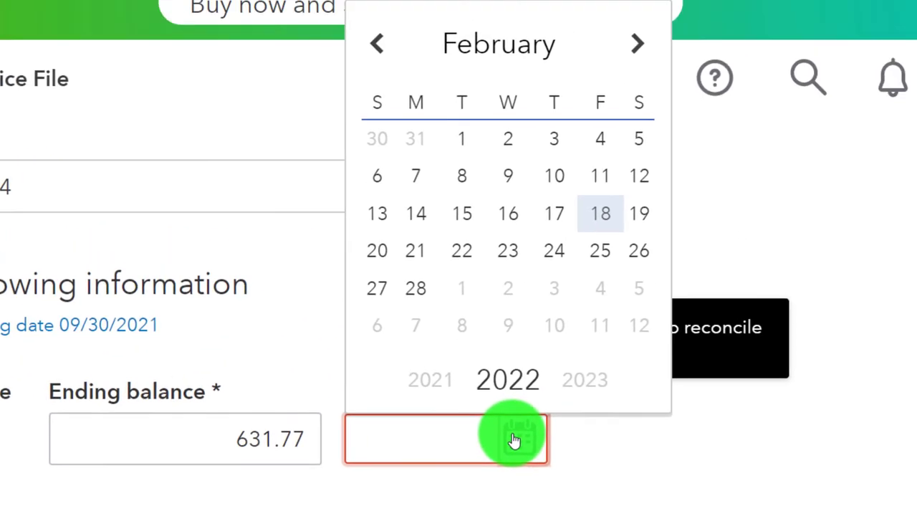
pyautogui.click(377, 44)
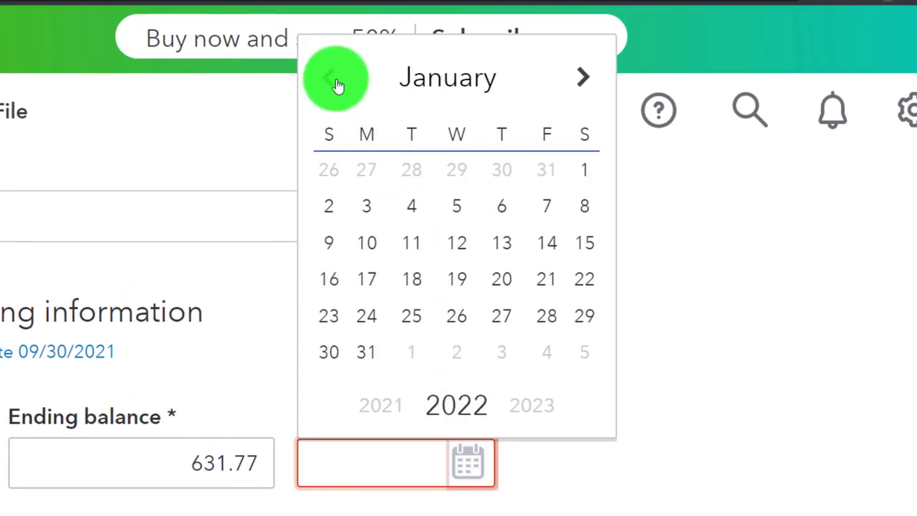
pyautogui.click(338, 85)
pyautogui.click(338, 85)
pyautogui.click(337, 86)
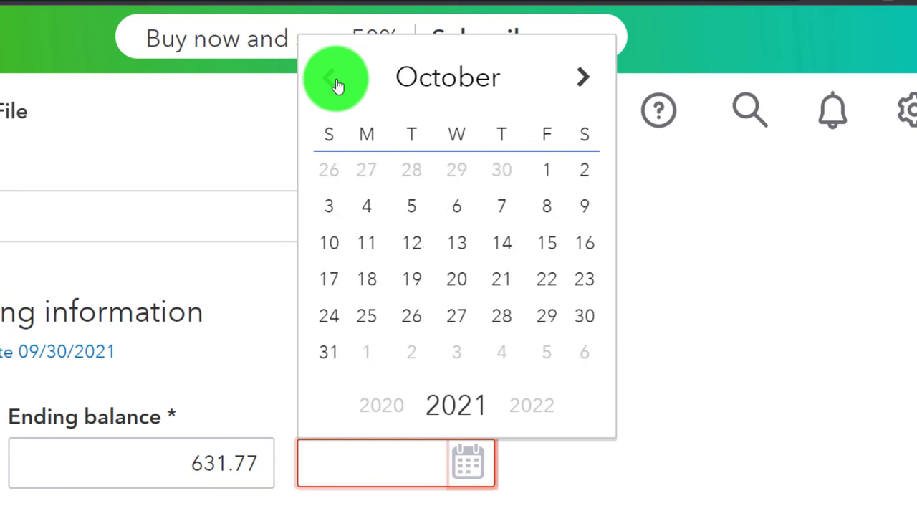
pyautogui.click(329, 351)
pyautogui.click(604, 348)
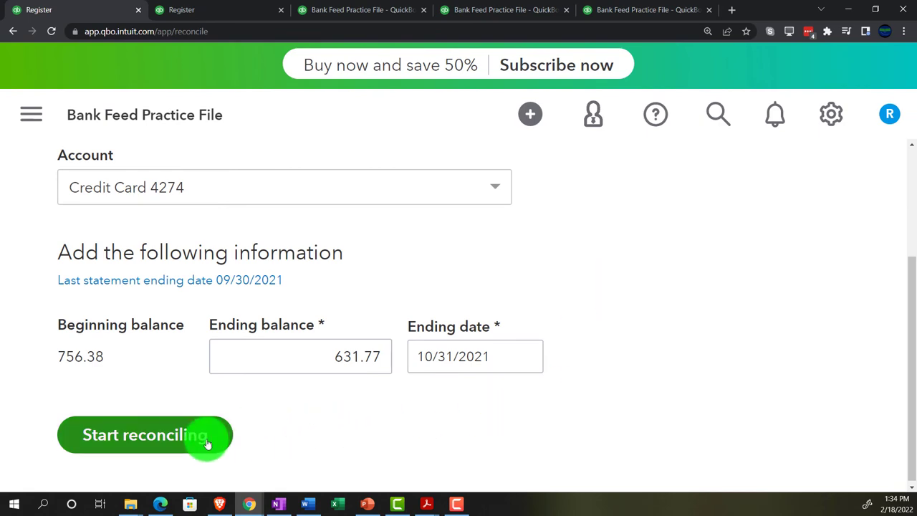
pyautogui.click(207, 444)
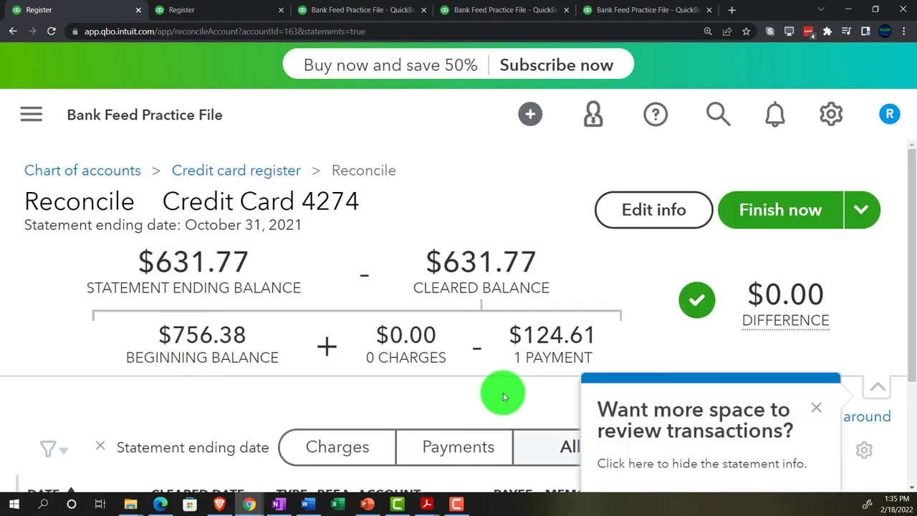
# - Reduce the page zoom to 125%, dismiss both guidance tips, and examine the October auto payment transfer's bank feed and cleared marks
pyautogui.hotkey('ctrl', '-')
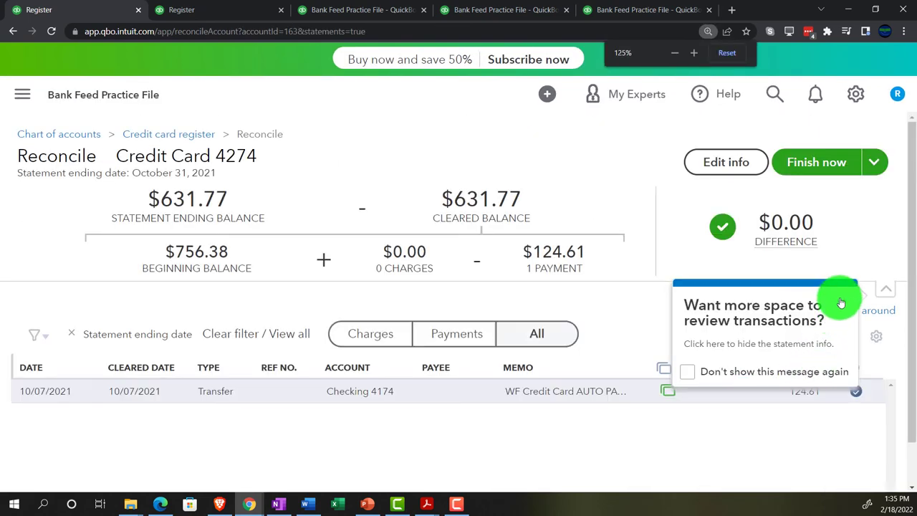
pyautogui.click(841, 302)
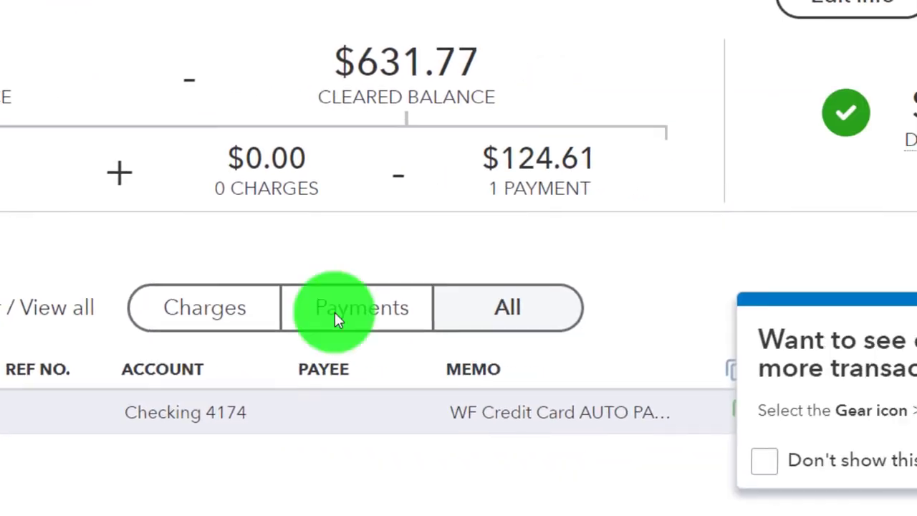
pyautogui.click(768, 319)
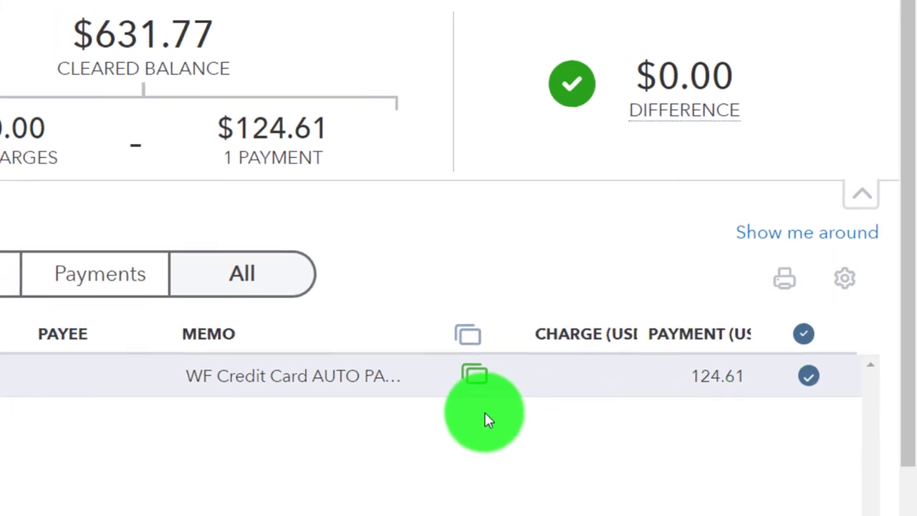
pyautogui.moveTo(463, 374)
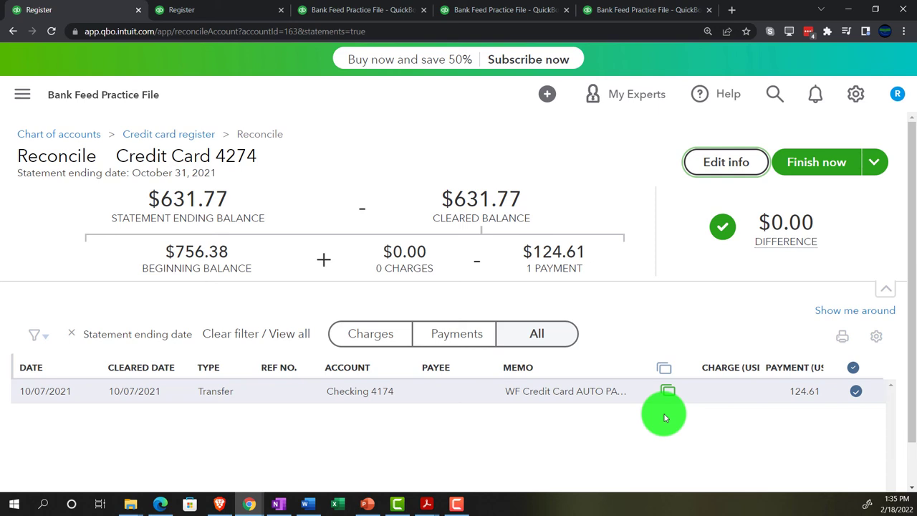
pyautogui.moveTo(668, 401)
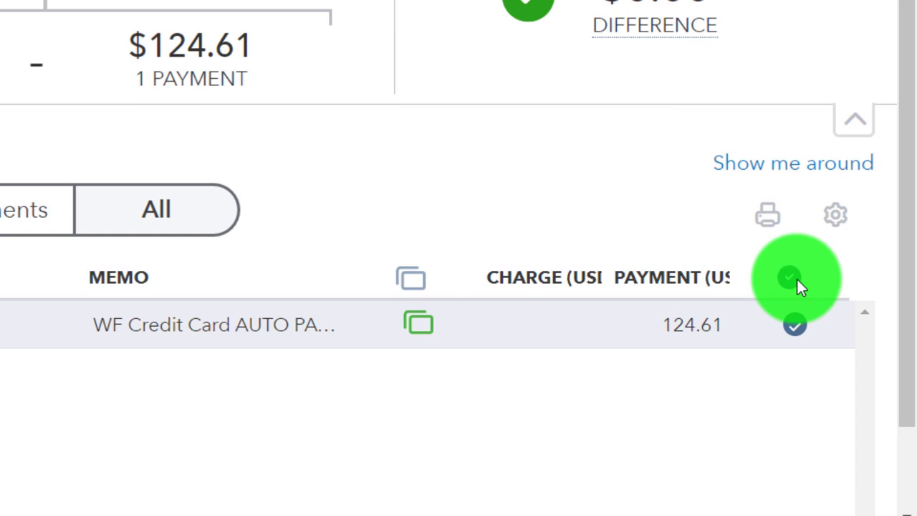
# - Finish the October 2021 credit card reconciliation without paying or entering a bill
pyautogui.click(797, 280)
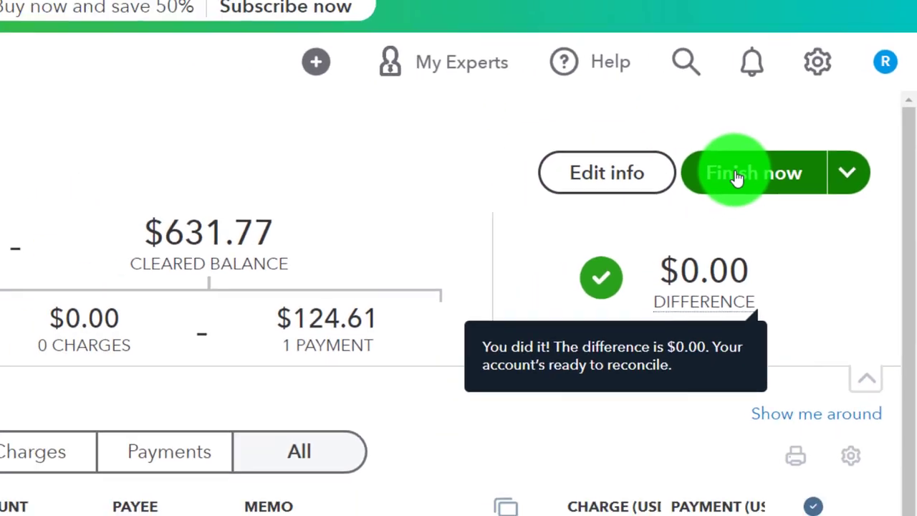
pyautogui.click(738, 176)
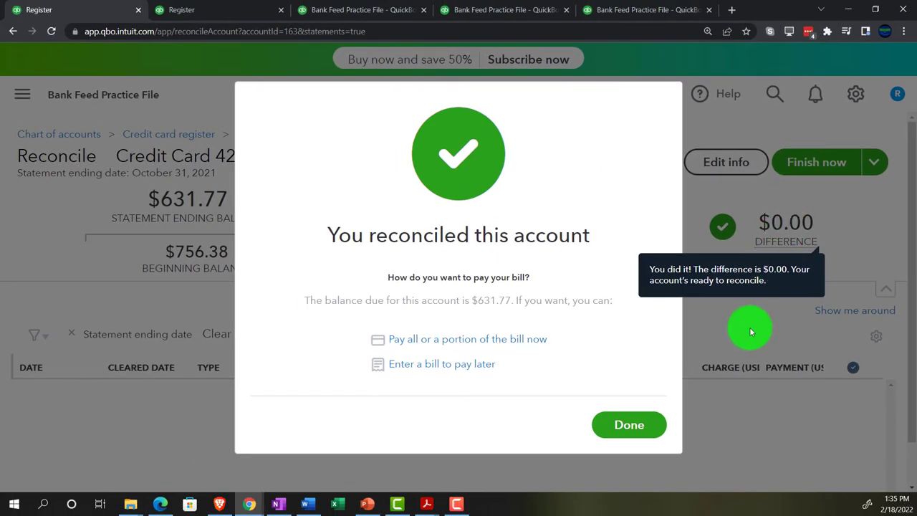
pyautogui.click(657, 427)
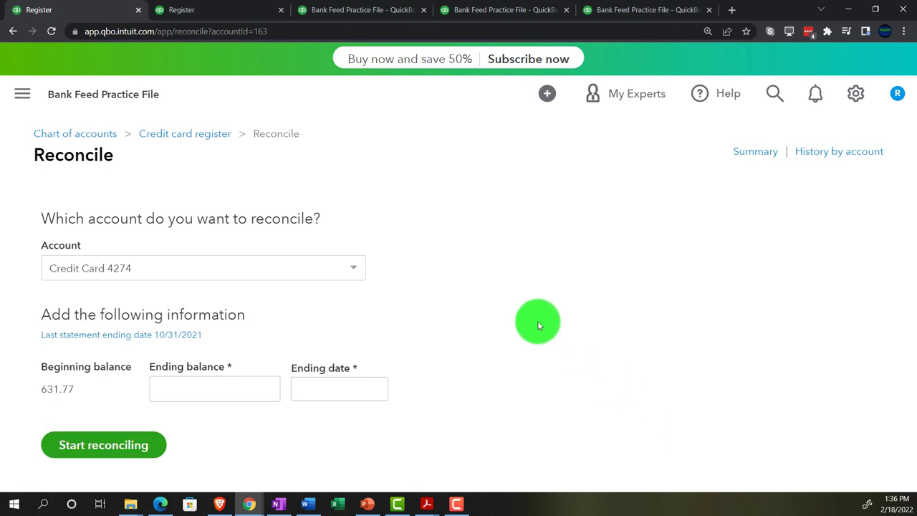
# - Switch to the balance sheet report and review it from the credit card liability back up to the current assets
pyautogui.click(348, 11)
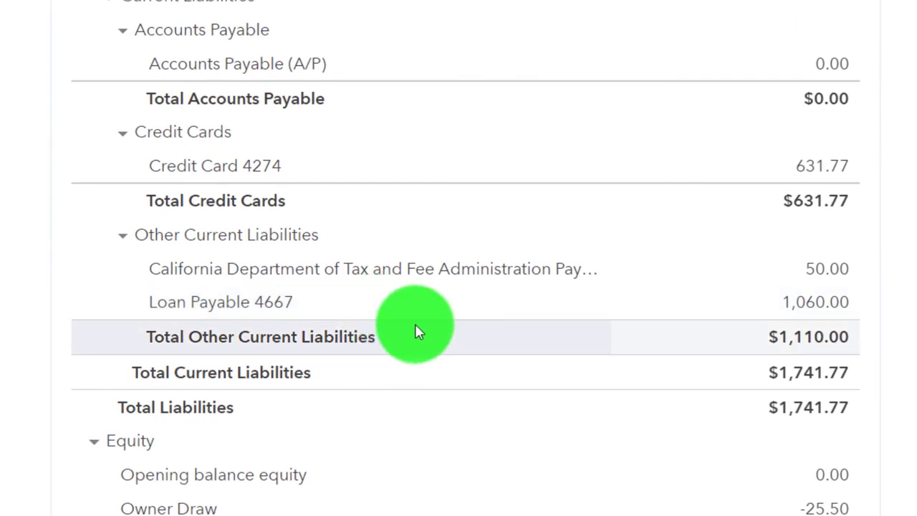
pyautogui.scroll(3, 400, 339)
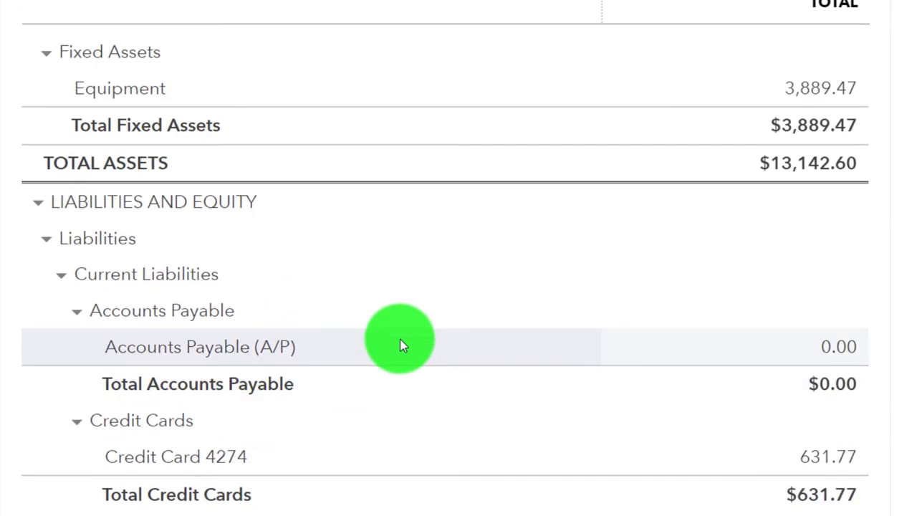
pyautogui.scroll(4, 401, 333)
pyautogui.scroll(6, 402, 330)
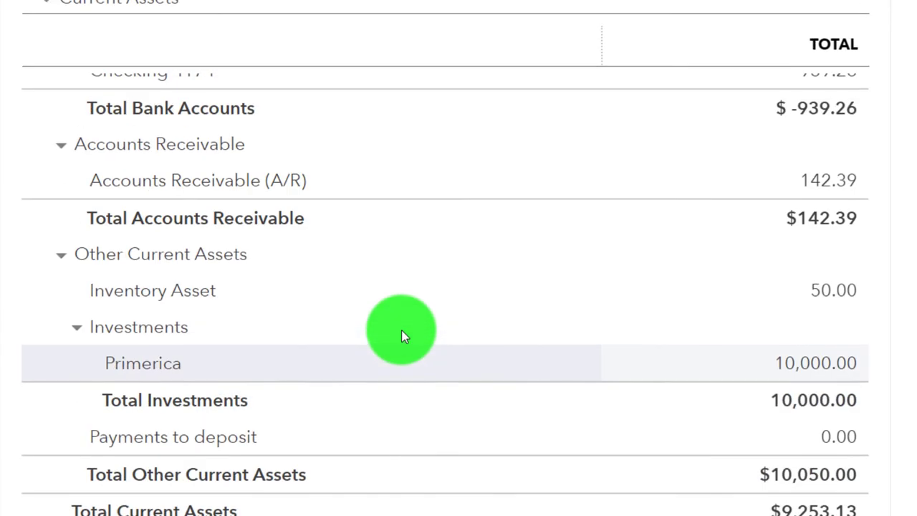